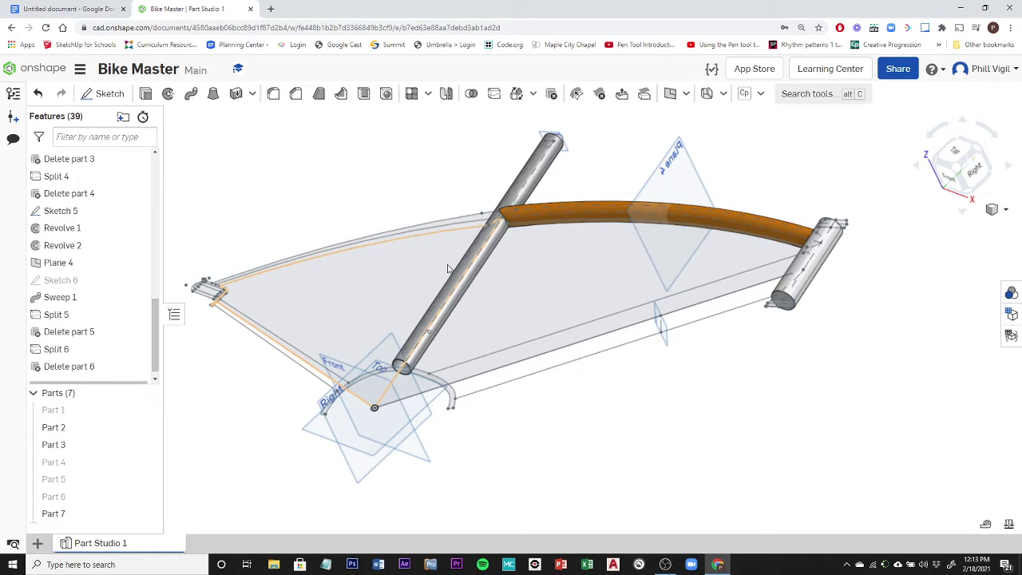
# Examine the bike frame from several angles, focusing on the rear dropout and the stay sketch lines.
pyautogui.moveTo(448, 269); pyautogui.dragTo(639, 303, button='middle')
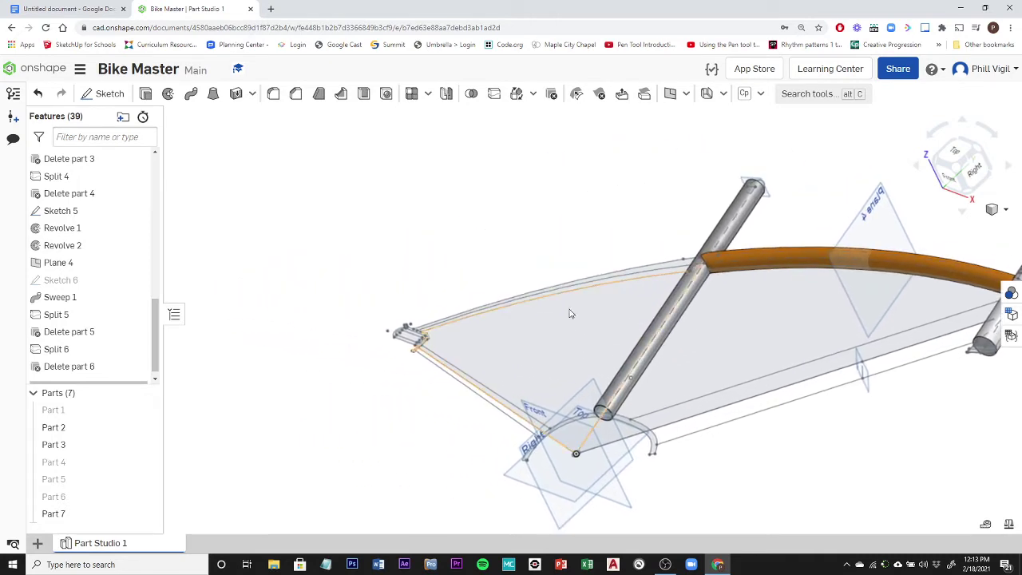
pyautogui.scroll(5, 652, 312)
pyautogui.moveTo(650, 316)
pyautogui.mouseDown(button='right')
pyautogui.moveTo(664, 304)
pyautogui.moveTo(669, 315)
pyautogui.mouseUp(button='right')
pyautogui.scroll(-3, 669, 327)
pyautogui.scroll(-3, 666, 338)
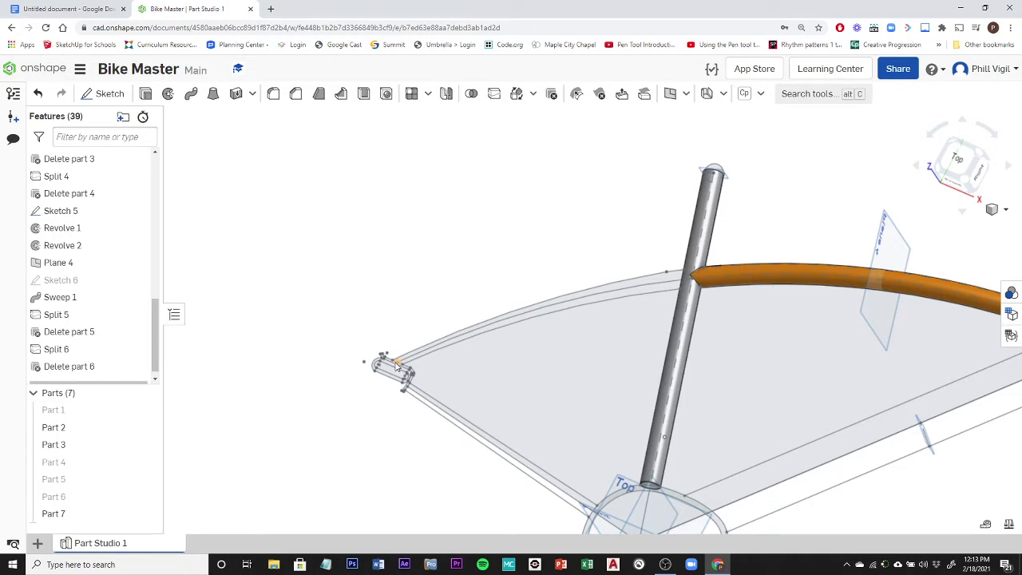
pyautogui.scroll(-3, 397, 365)
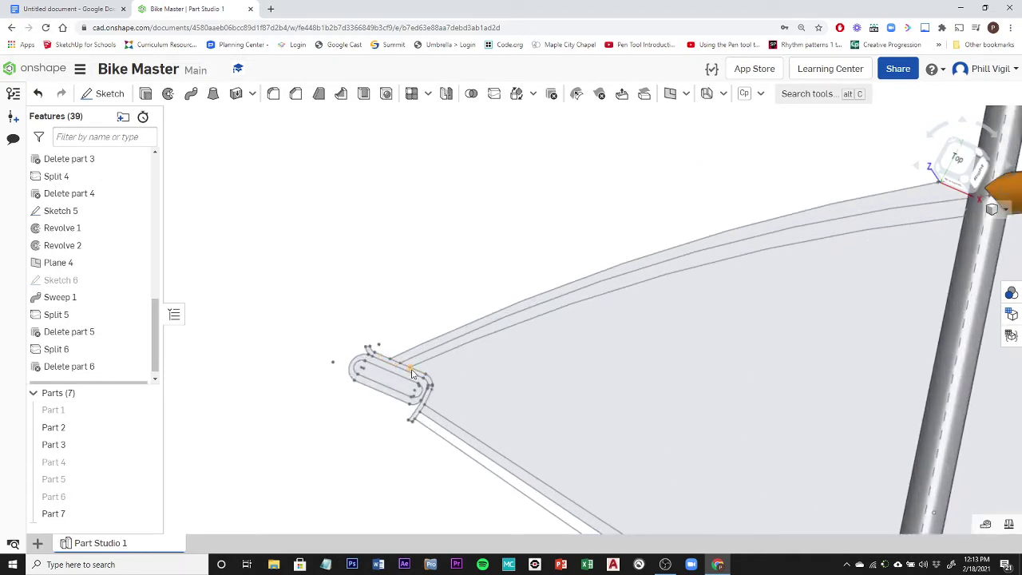
pyautogui.scroll(3, 781, 359)
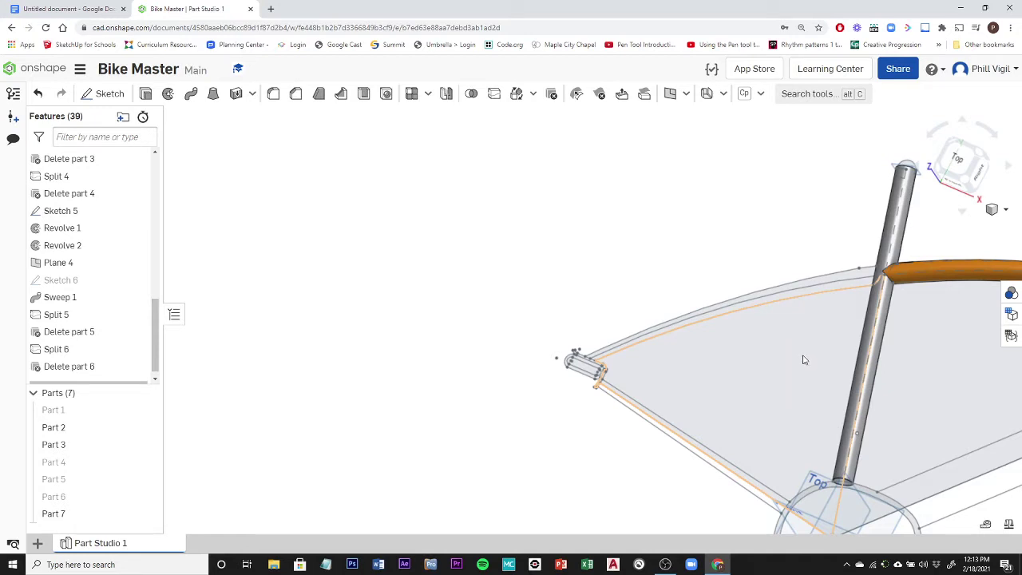
pyautogui.moveTo(804, 360); pyautogui.dragTo(657, 357, button='right')
pyautogui.scroll(3, 657, 357)
pyautogui.moveTo(807, 367); pyautogui.dragTo(857, 424, button='right')
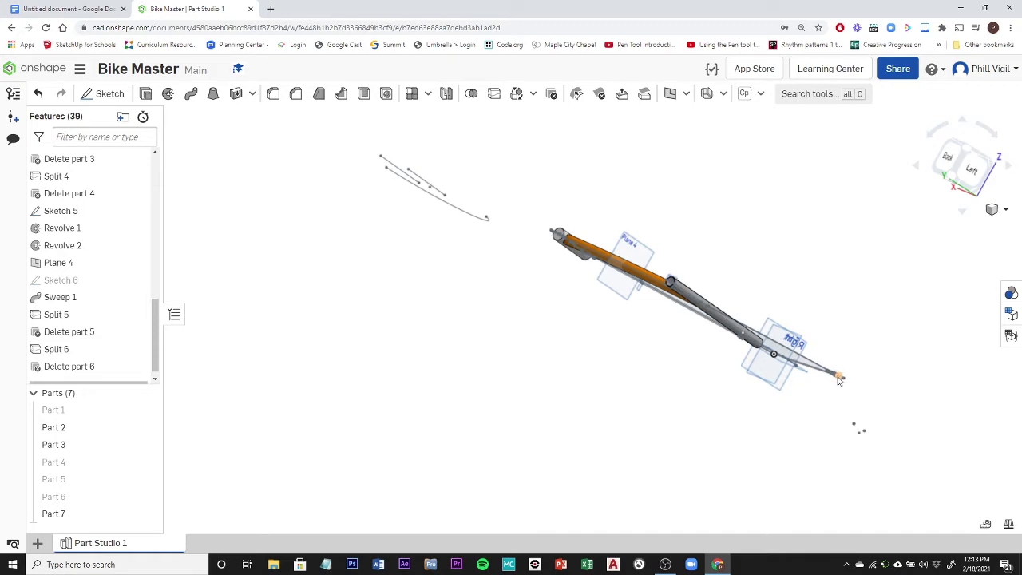
pyautogui.moveTo(840, 440); pyautogui.dragTo(881, 372, button='right')
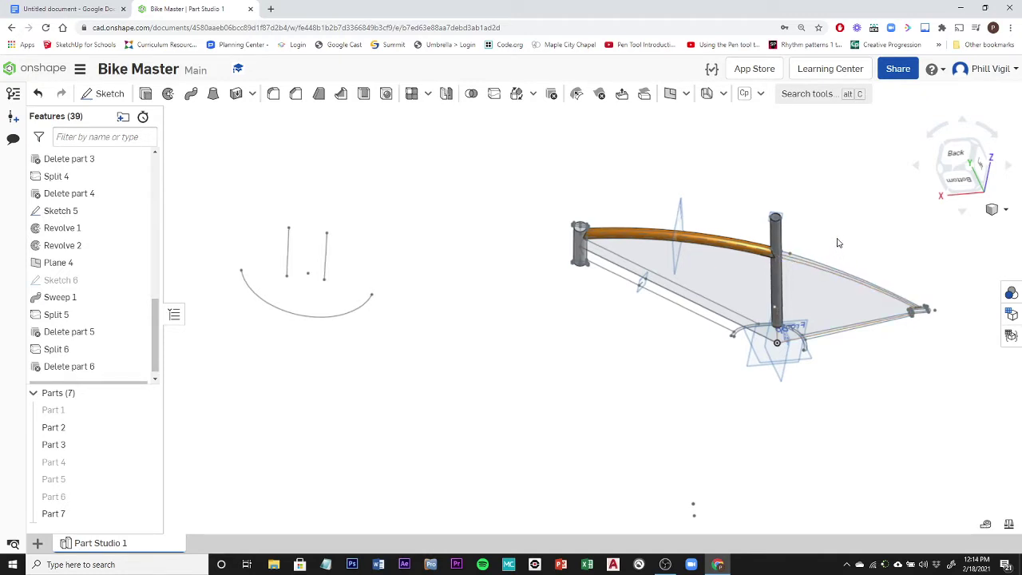
pyautogui.moveTo(838, 242); pyautogui.dragTo(828, 272, button='right')
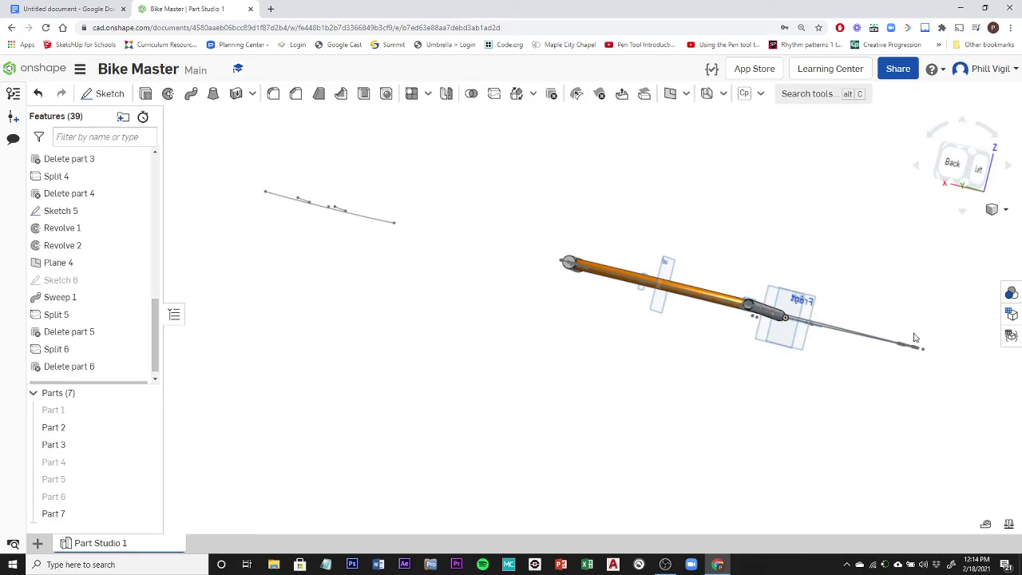
pyautogui.scroll(1, 159, 300)
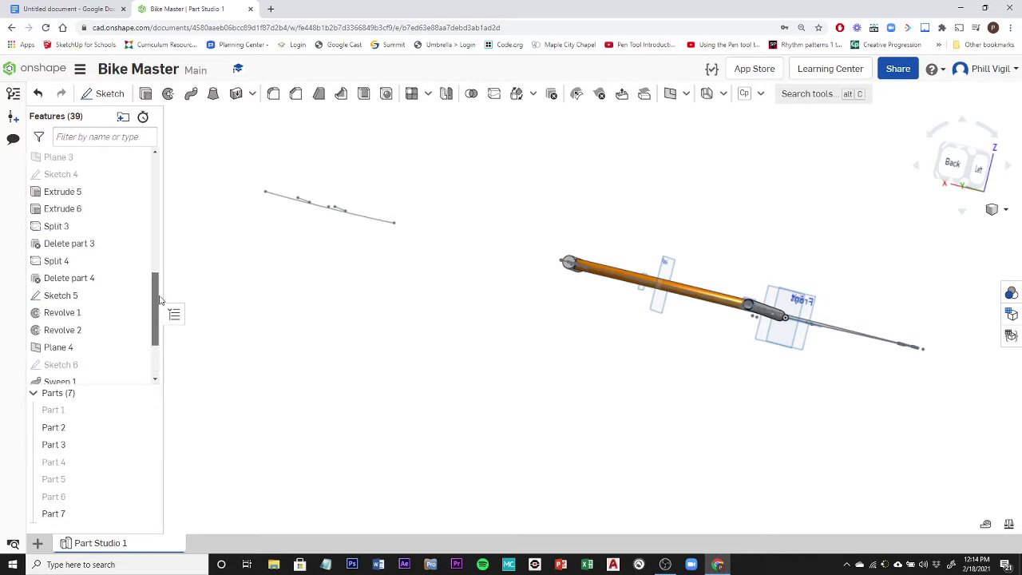
# Show the Bike Master sketch, inspect the wheels and full bike layout from several angles, and hide the sketch again.
pyautogui.moveTo(159, 300); pyautogui.dragTo(167, 185)
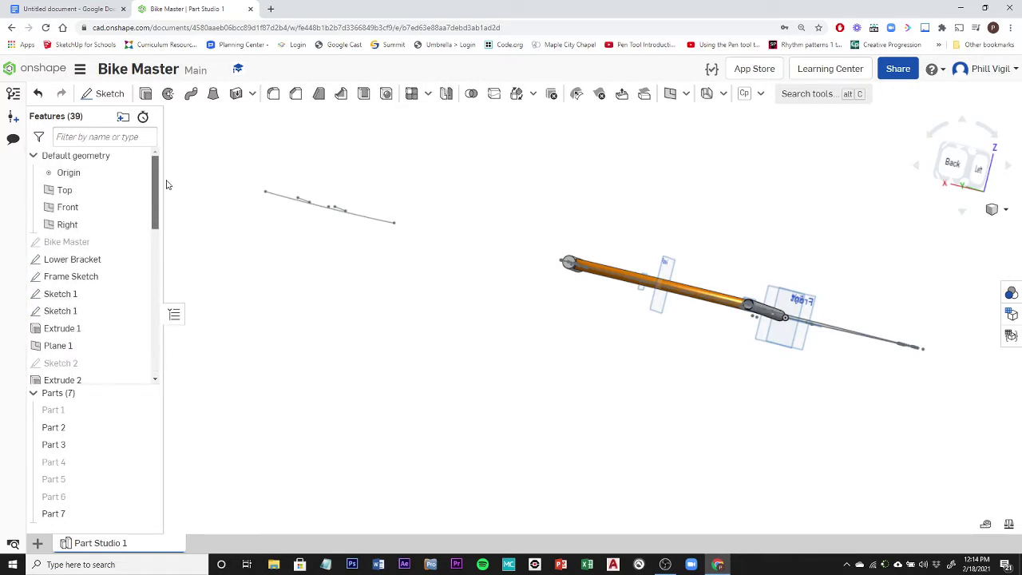
pyautogui.click(137, 244)
pyautogui.moveTo(852, 409); pyautogui.dragTo(801, 381, button='right')
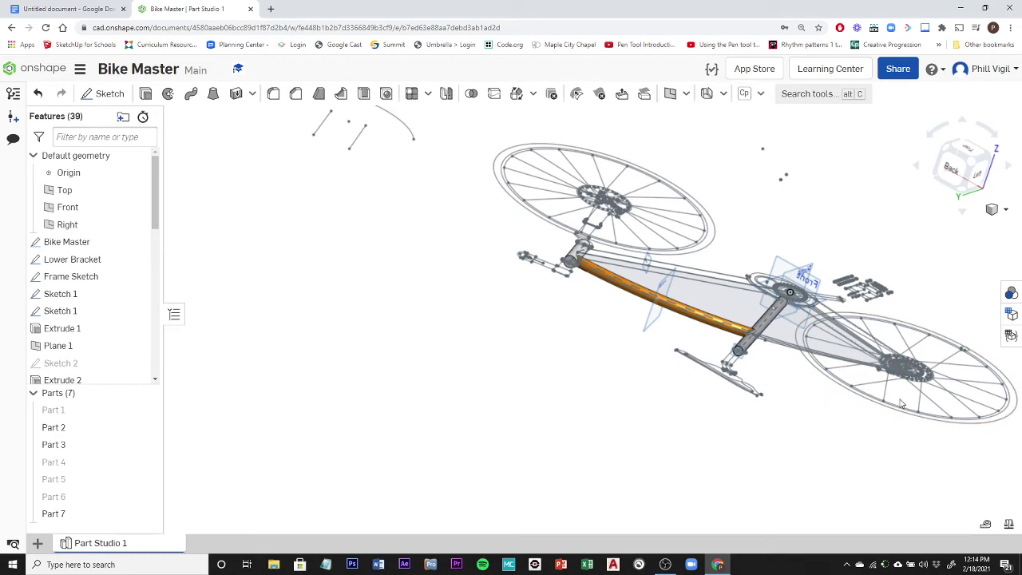
pyautogui.scroll(-3, 911, 413)
pyautogui.hotkey('shift', '1')
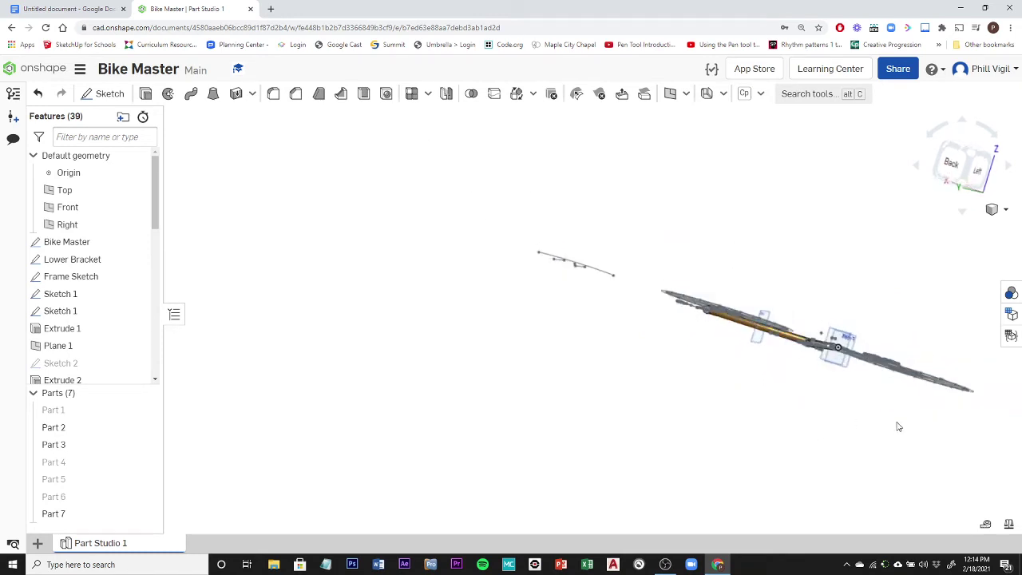
pyautogui.moveTo(763, 420); pyautogui.dragTo(810, 465, button='right')
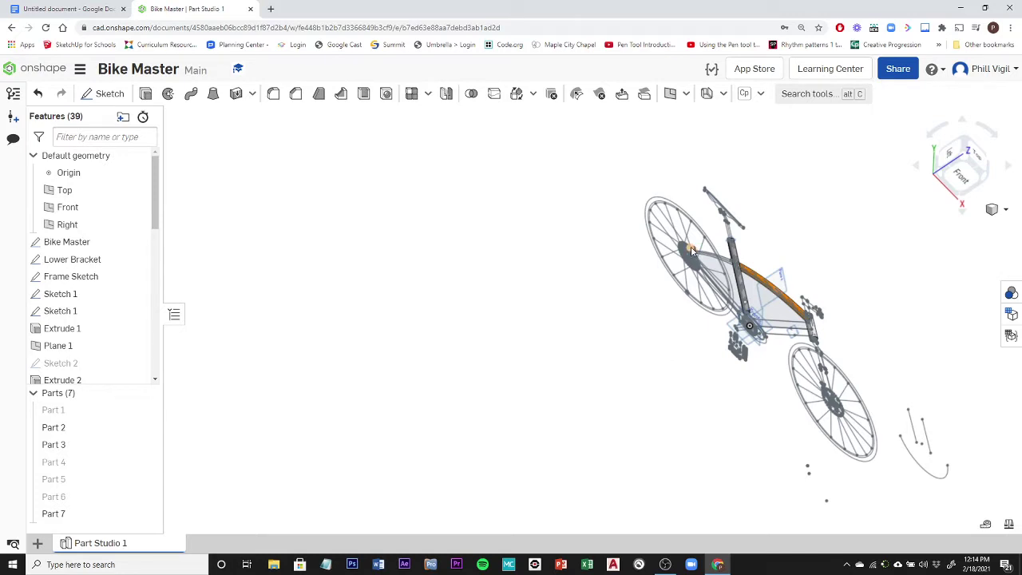
pyautogui.moveTo(691, 251); pyautogui.dragTo(598, 287, button='right')
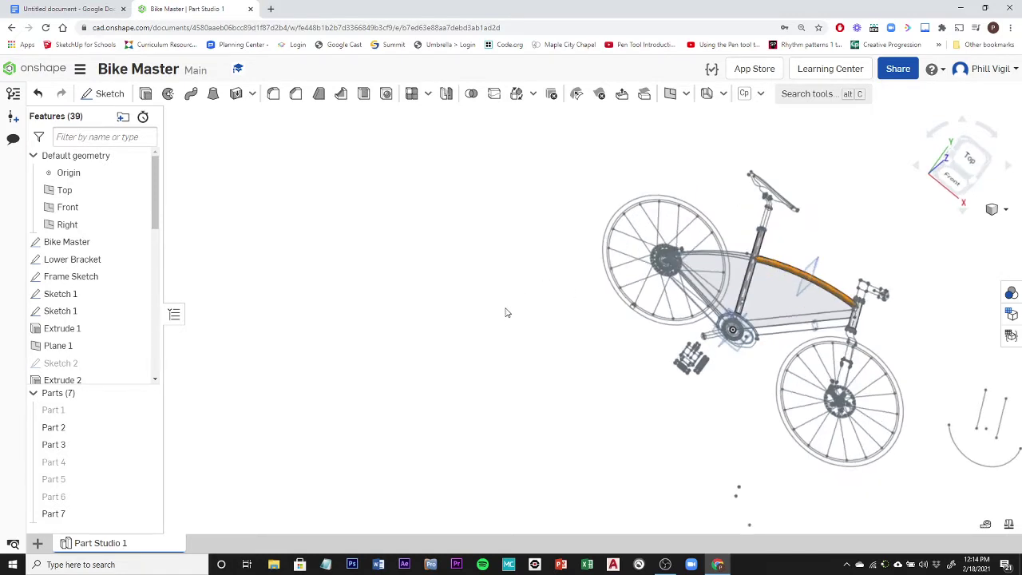
pyautogui.moveTo(506, 312)
pyautogui.mouseDown(button='right')
pyautogui.moveTo(477, 322)
pyautogui.moveTo(556, 262)
pyautogui.moveTo(514, 251)
pyautogui.mouseUp(button='right')
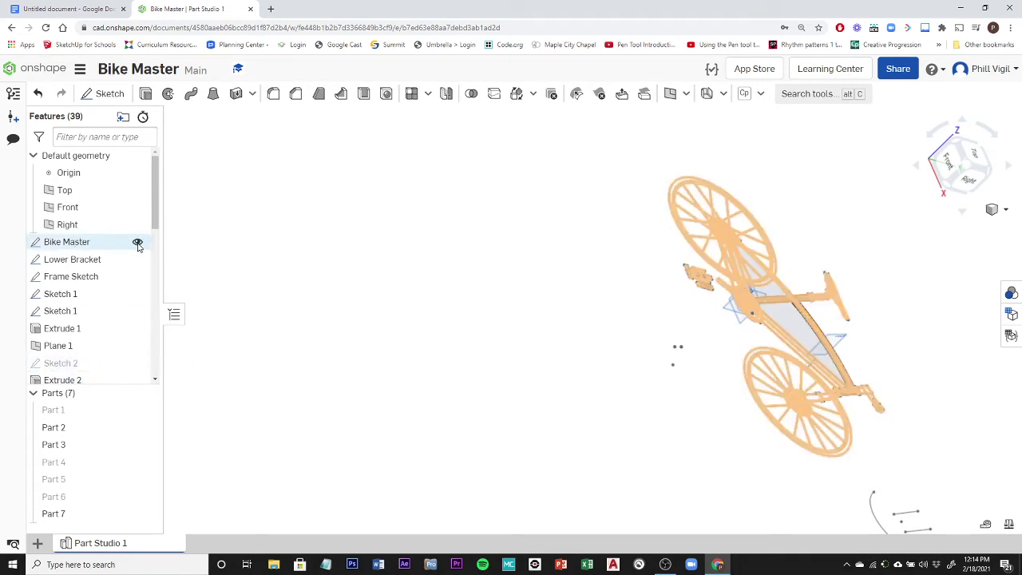
pyautogui.click(137, 244)
pyautogui.moveTo(648, 257)
pyautogui.mouseDown(button='right')
pyautogui.moveTo(611, 285)
pyautogui.moveTo(602, 274)
pyautogui.moveTo(646, 217)
pyautogui.moveTo(693, 236)
pyautogui.moveTo(659, 242)
pyautogui.moveTo(648, 267)
pyautogui.moveTo(666, 264)
pyautogui.mouseUp(button='right')
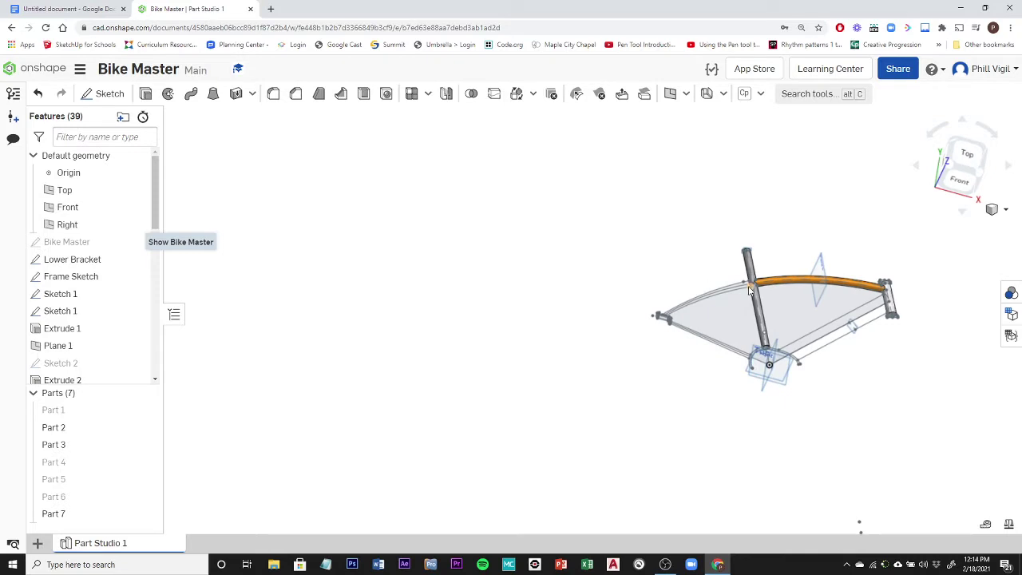
pyautogui.scroll(3, 754, 294)
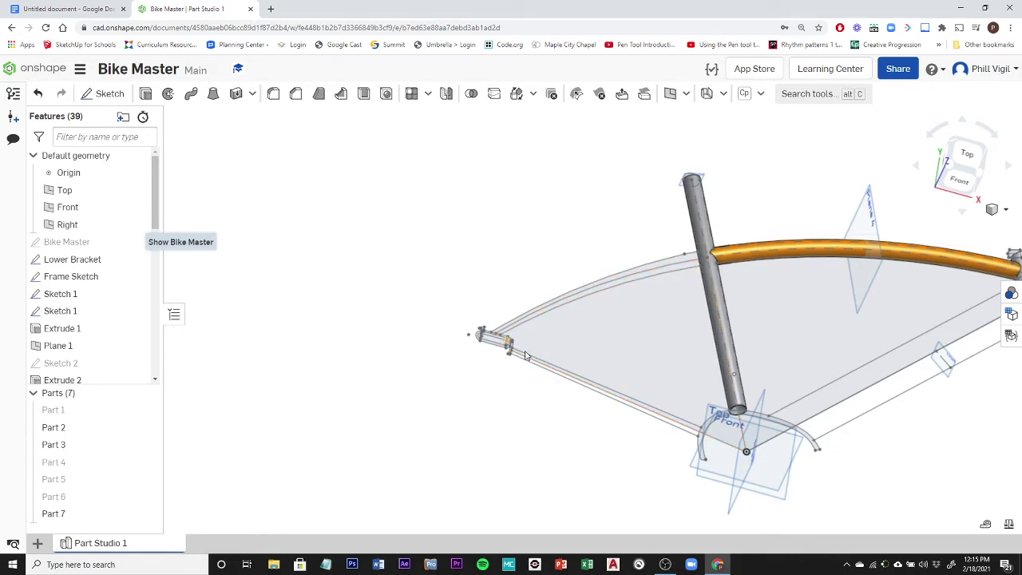
pyautogui.moveTo(469, 421)
pyautogui.mouseDown(button='right')
pyautogui.moveTo(463, 408)
pyautogui.moveTo(423, 415)
pyautogui.moveTo(436, 405)
pyautogui.moveTo(484, 404)
pyautogui.moveTo(476, 420)
pyautogui.moveTo(472, 380)
pyautogui.moveTo(442, 386)
pyautogui.moveTo(515, 365)
pyautogui.mouseUp(button='right')
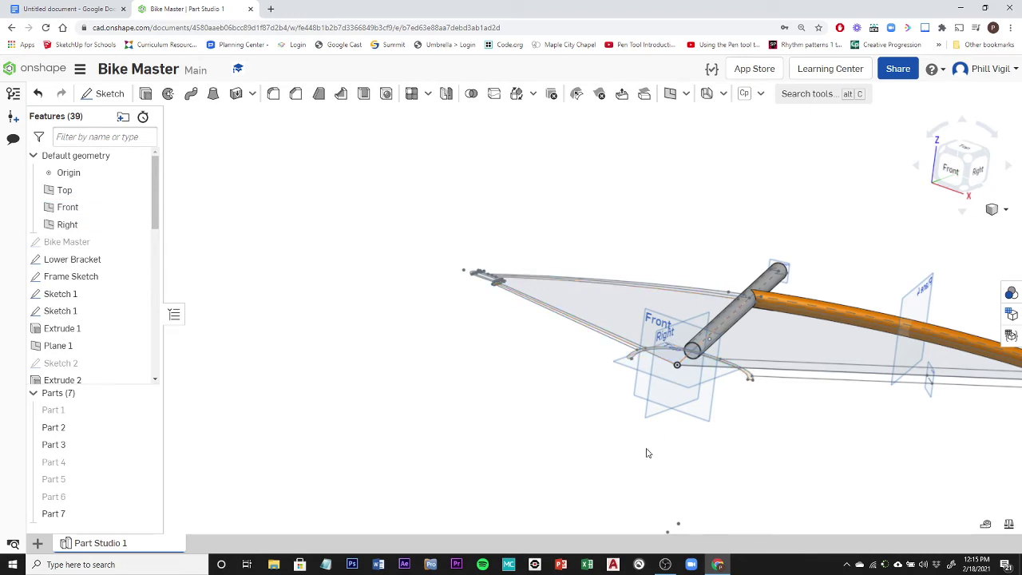
pyautogui.moveTo(647, 452)
pyautogui.mouseDown(button='right')
pyautogui.moveTo(718, 481)
pyautogui.moveTo(676, 482)
pyautogui.moveTo(667, 473)
pyautogui.moveTo(750, 471)
pyautogui.moveTo(705, 465)
pyautogui.moveTo(597, 416)
pyautogui.mouseUp(button='right')
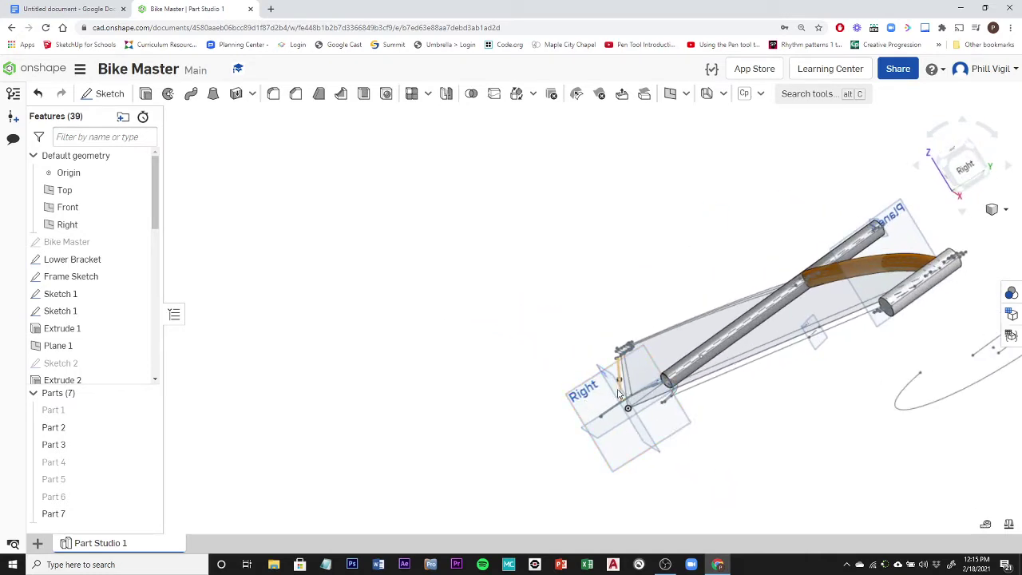
pyautogui.moveTo(519, 410)
pyautogui.mouseDown(button='right')
pyautogui.moveTo(660, 397)
pyautogui.moveTo(479, 319)
pyautogui.mouseUp(button='right')
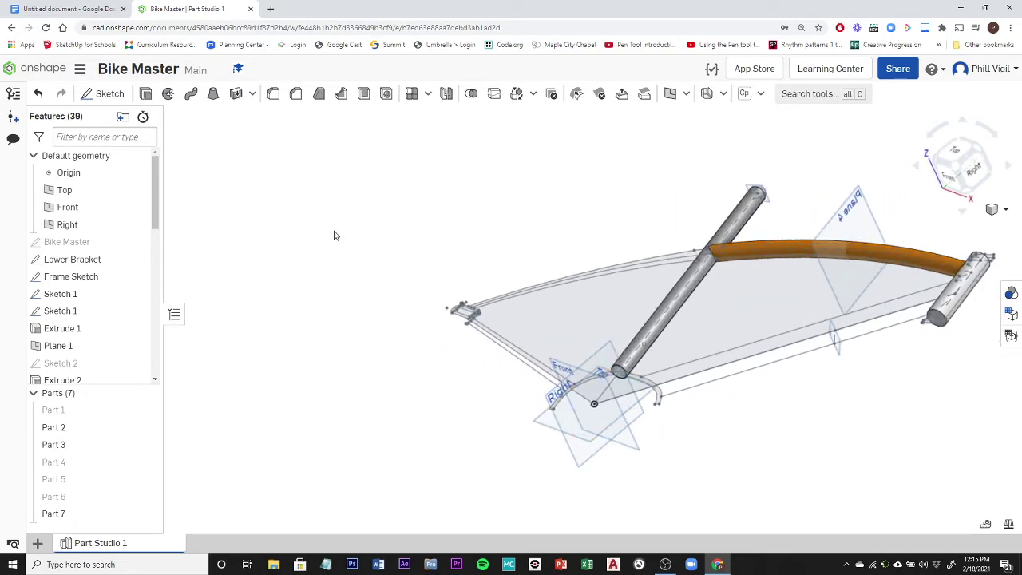
pyautogui.click(109, 95)
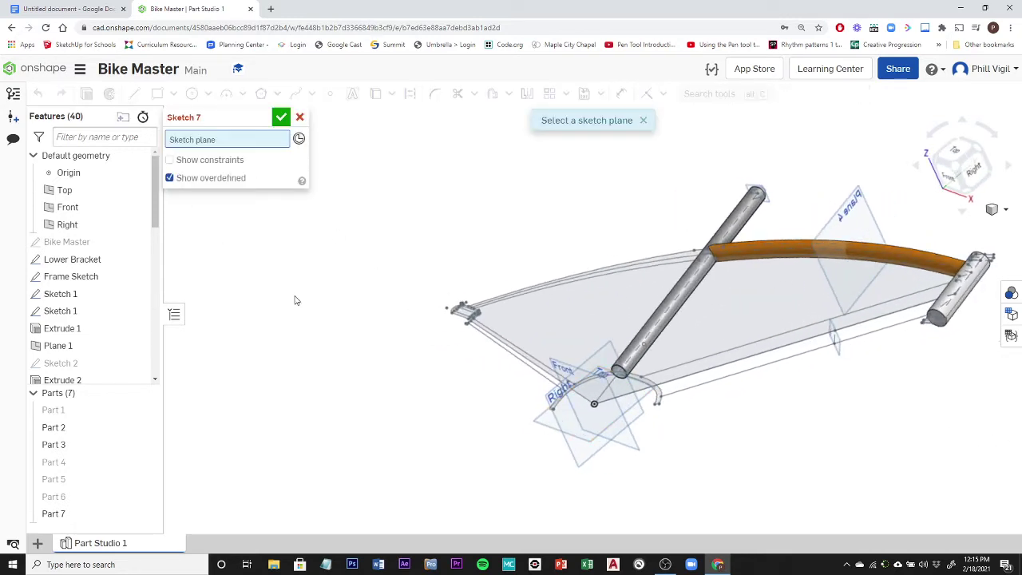
pyautogui.click(577, 453)
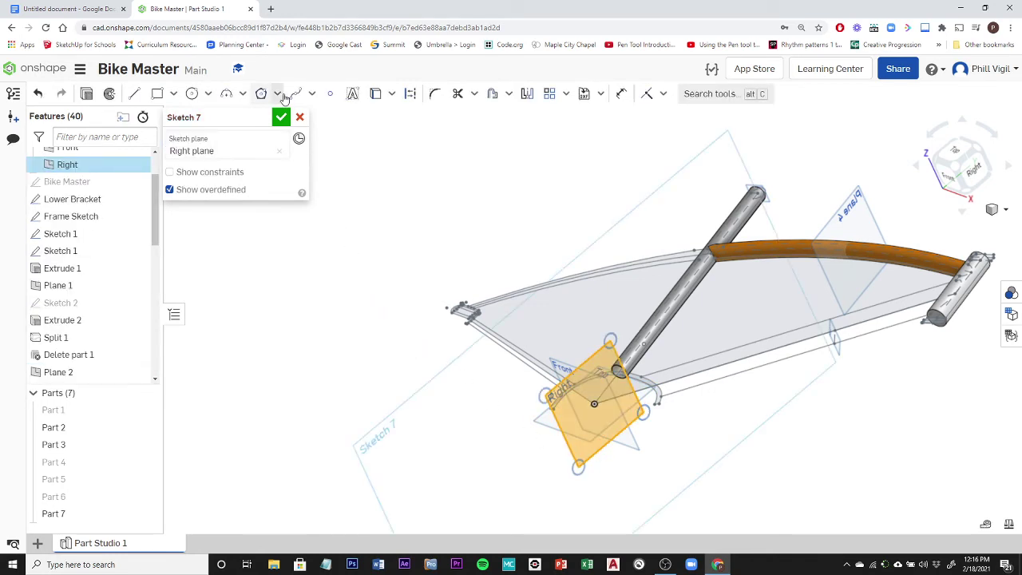
pyautogui.click(410, 94)
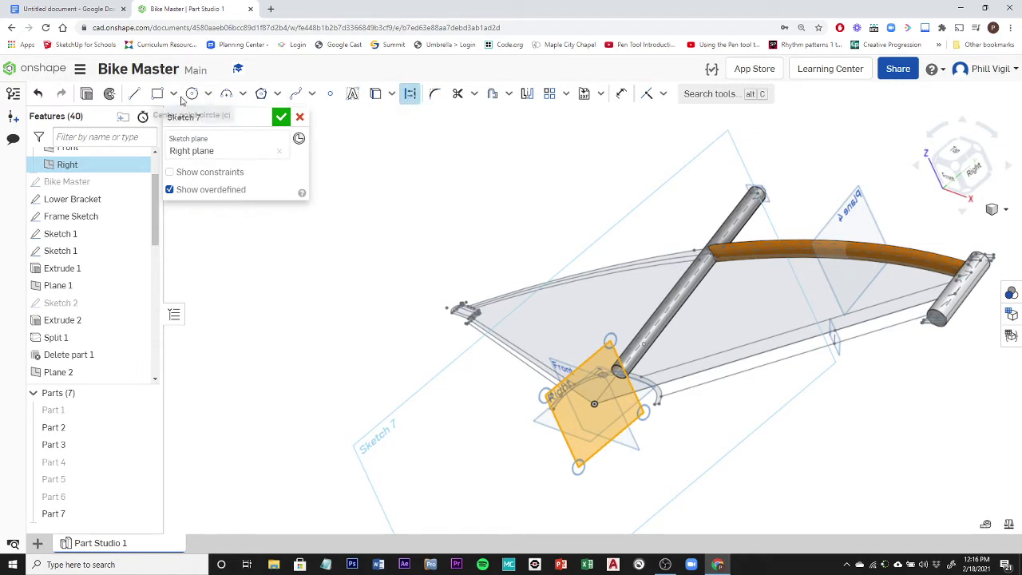
pyautogui.click(134, 95)
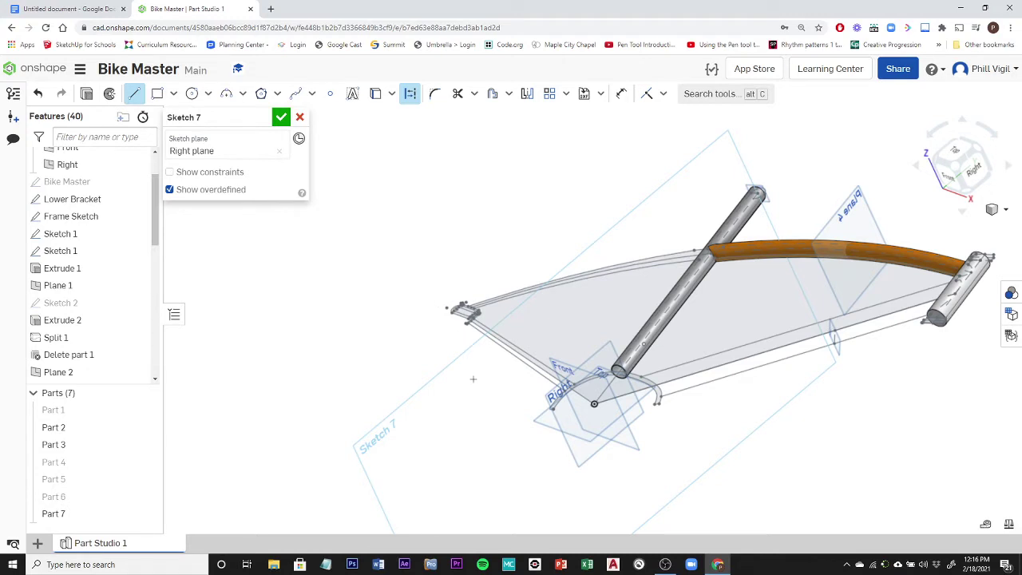
pyautogui.moveTo(490, 390); pyautogui.dragTo(535, 386, button='right')
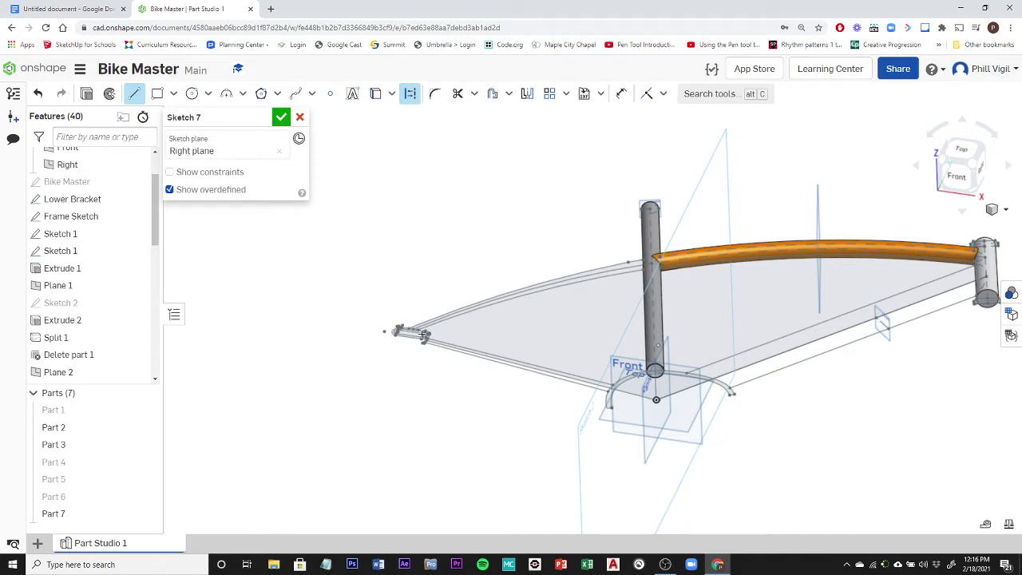
pyautogui.click(300, 117)
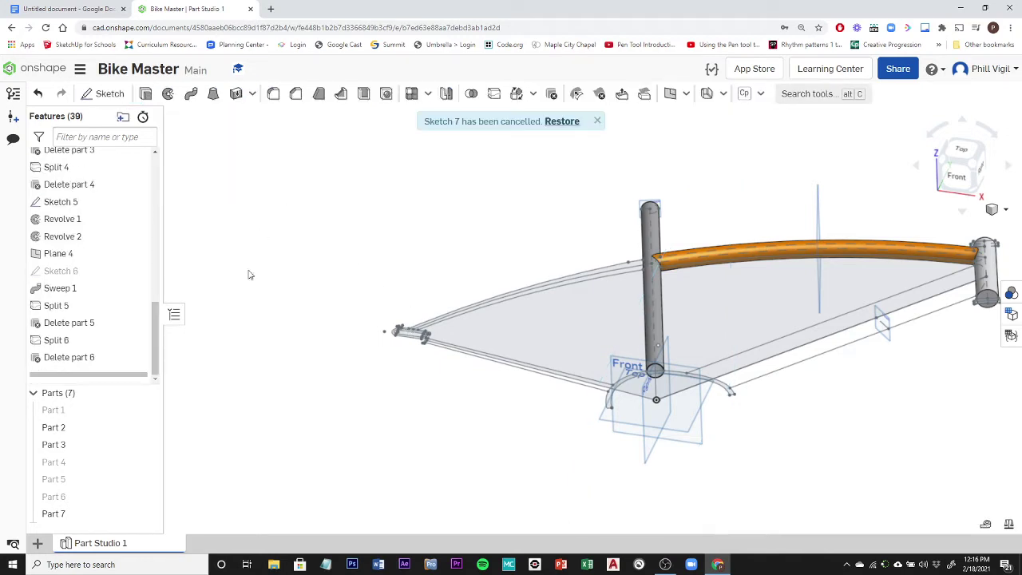
# Create a Plane point plane parallel to the Right plane through the upper rear stay centerline's endpoint at the dropout.
pyautogui.click(670, 95)
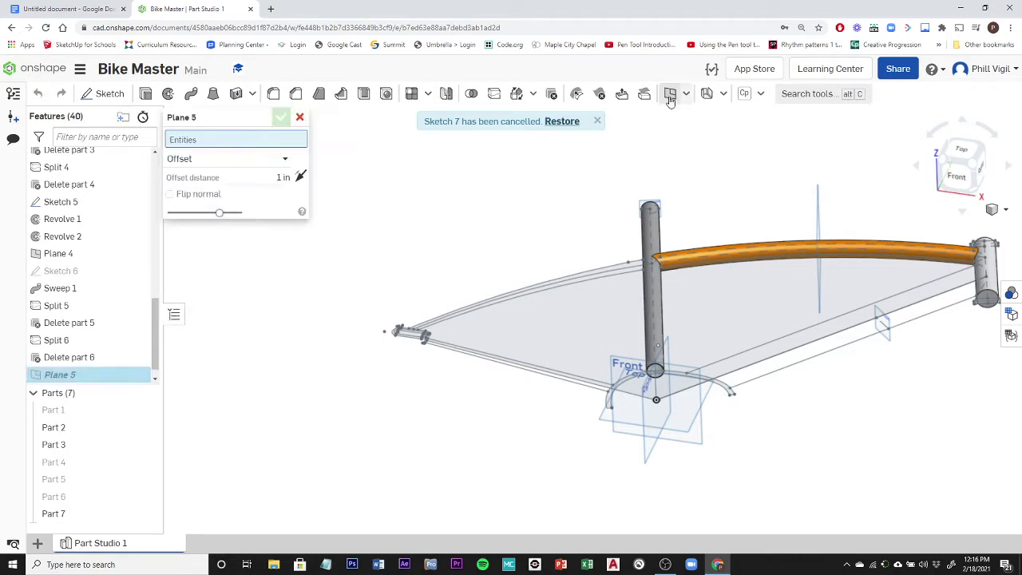
pyautogui.click(259, 159)
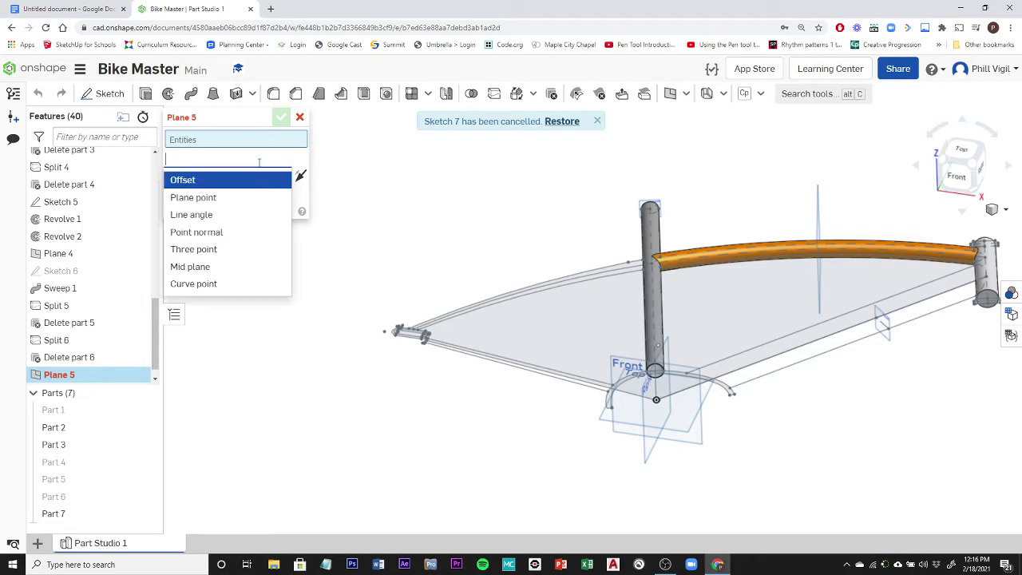
pyautogui.click(188, 199)
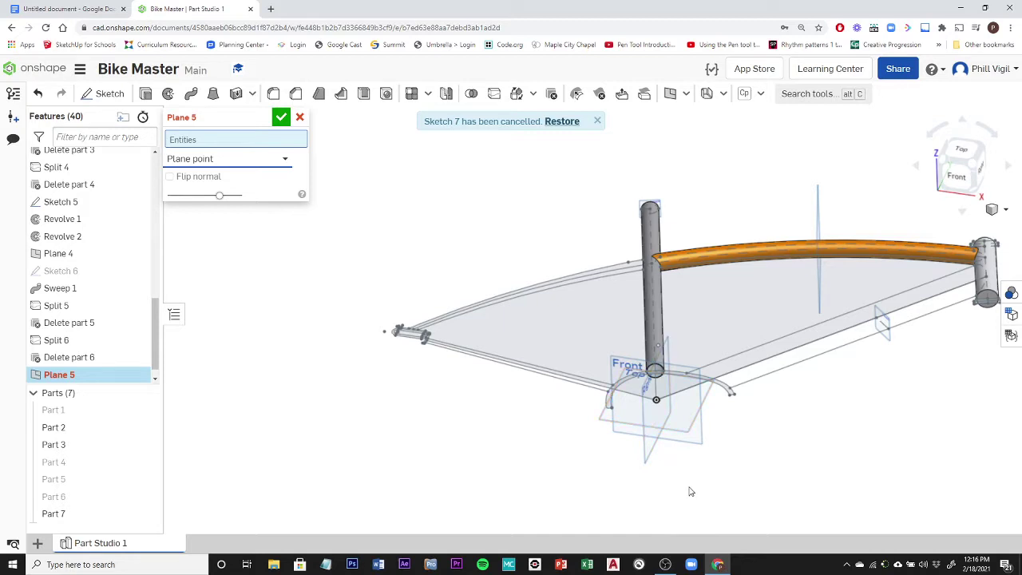
pyautogui.moveTo(690, 493); pyautogui.dragTo(642, 494, button='right')
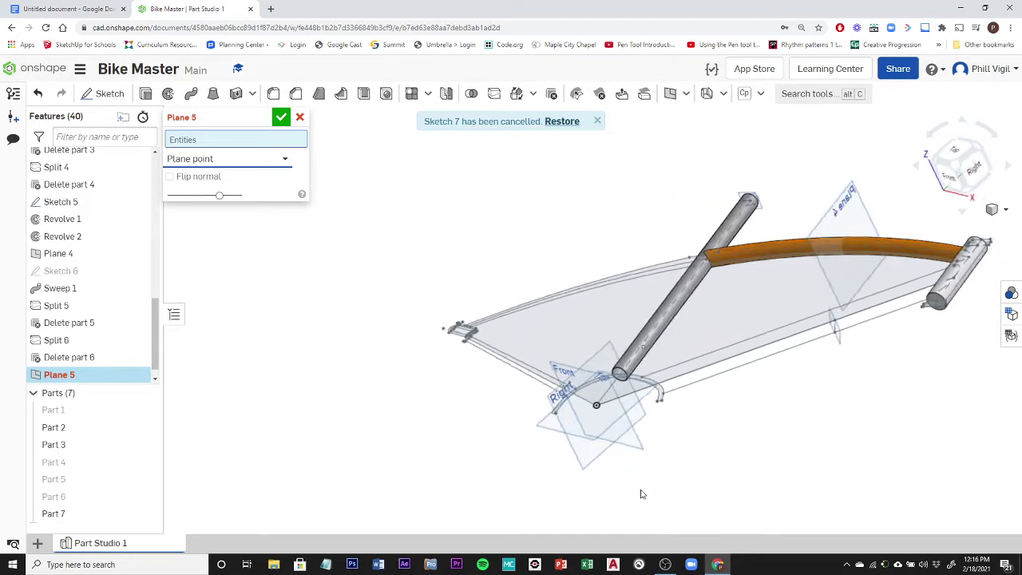
pyautogui.click(584, 460)
pyautogui.moveTo(335, 361); pyautogui.dragTo(470, 440, button='right')
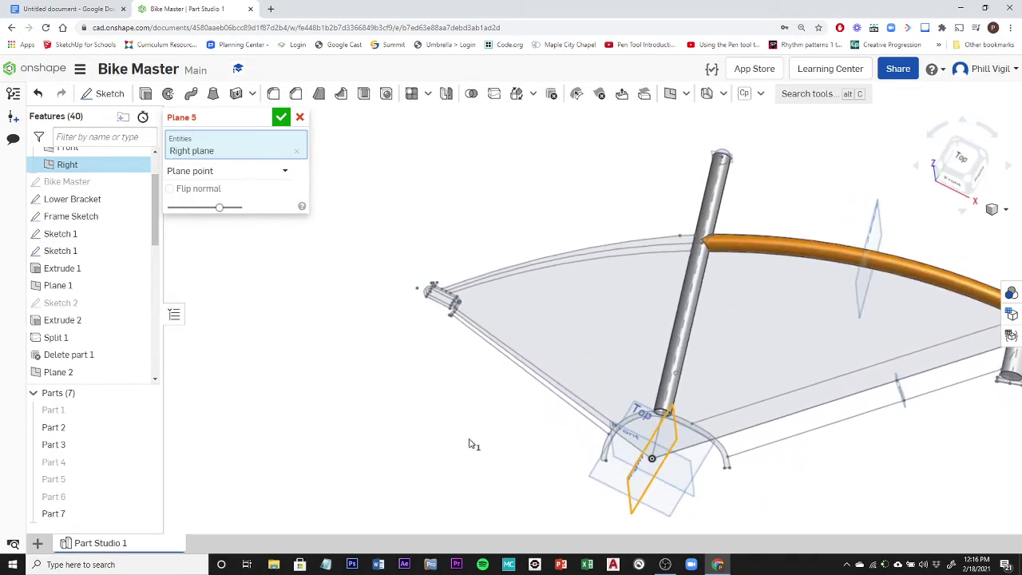
pyautogui.scroll(5, 473, 309)
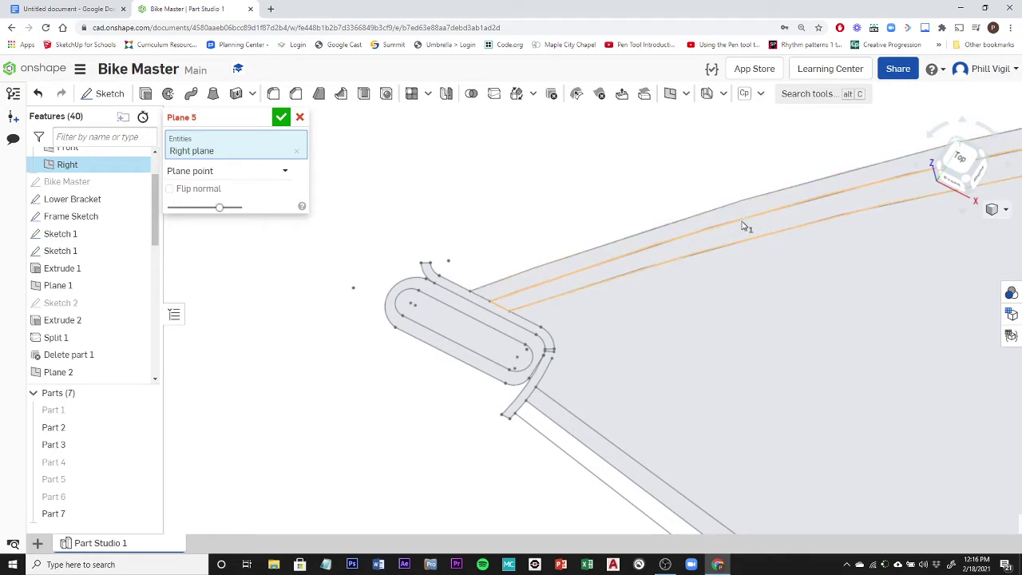
pyautogui.click(490, 302)
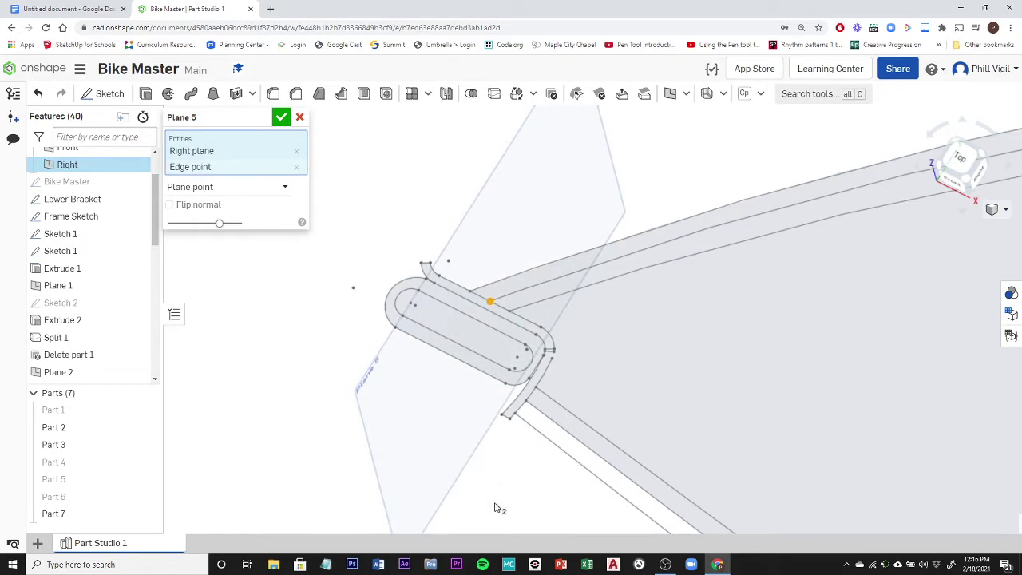
pyautogui.moveTo(495, 508); pyautogui.dragTo(480, 462, button='right')
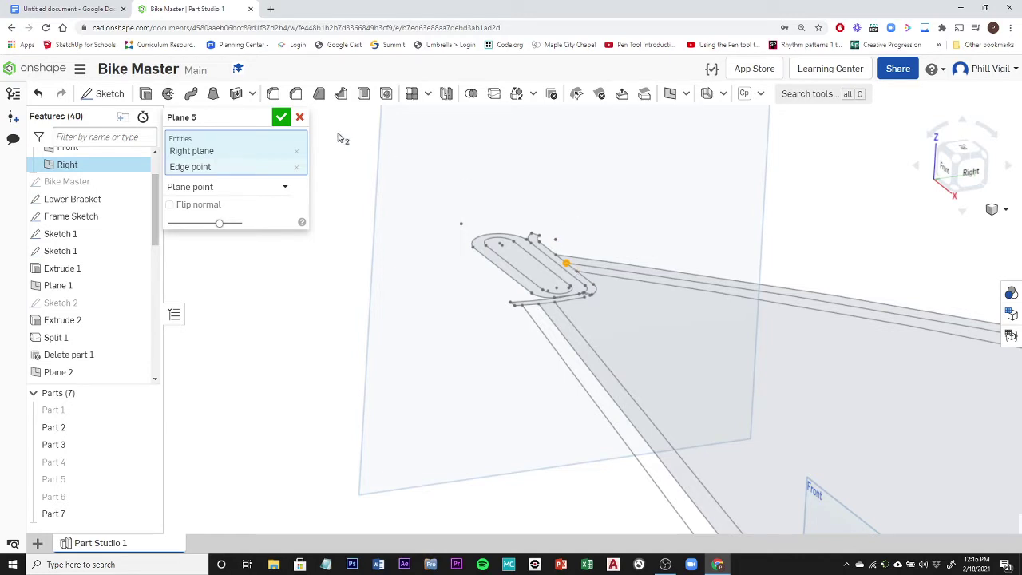
pyautogui.click(281, 119)
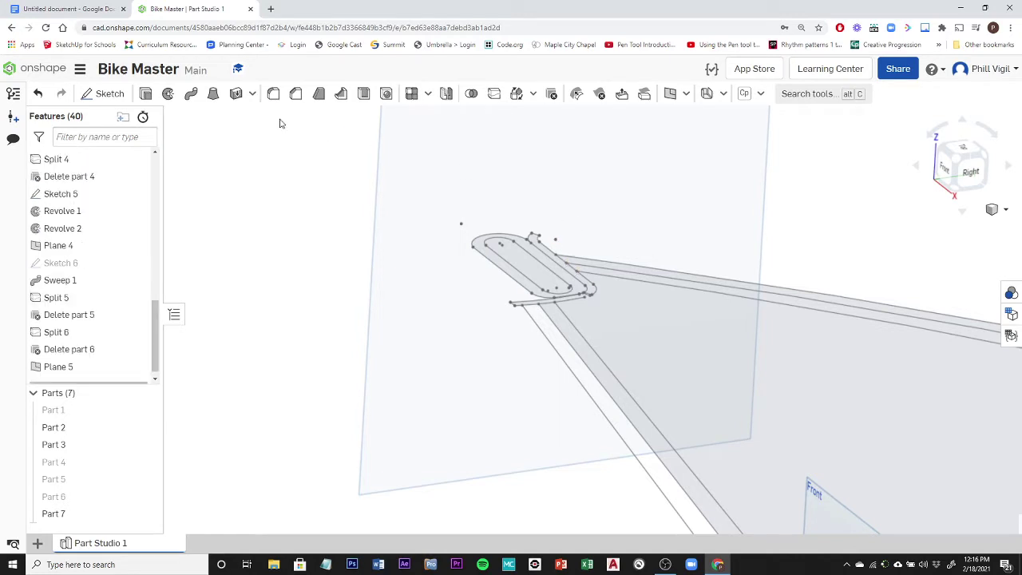
# Sketch on Plane 5 a vertical construction line about 0.93 in long, upward from the upper rear stay centerline's endpoint at the dropout.
pyautogui.click(109, 94)
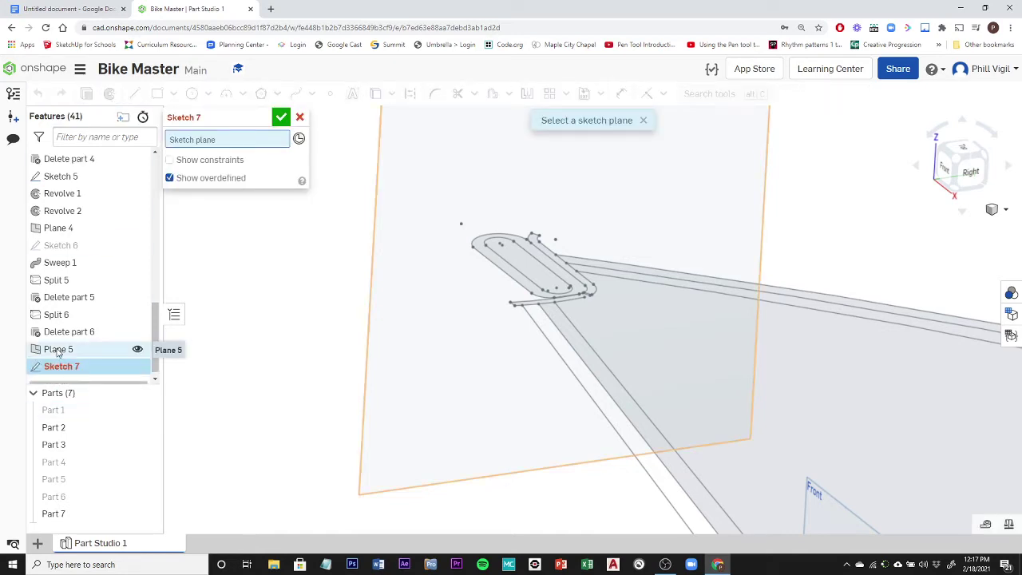
pyautogui.click(58, 351)
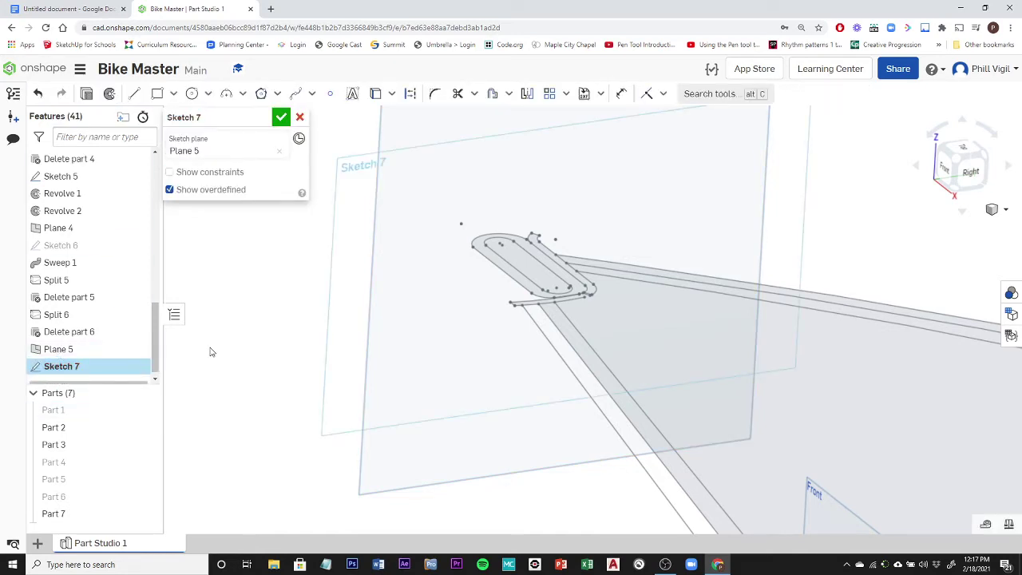
pyautogui.click(410, 93)
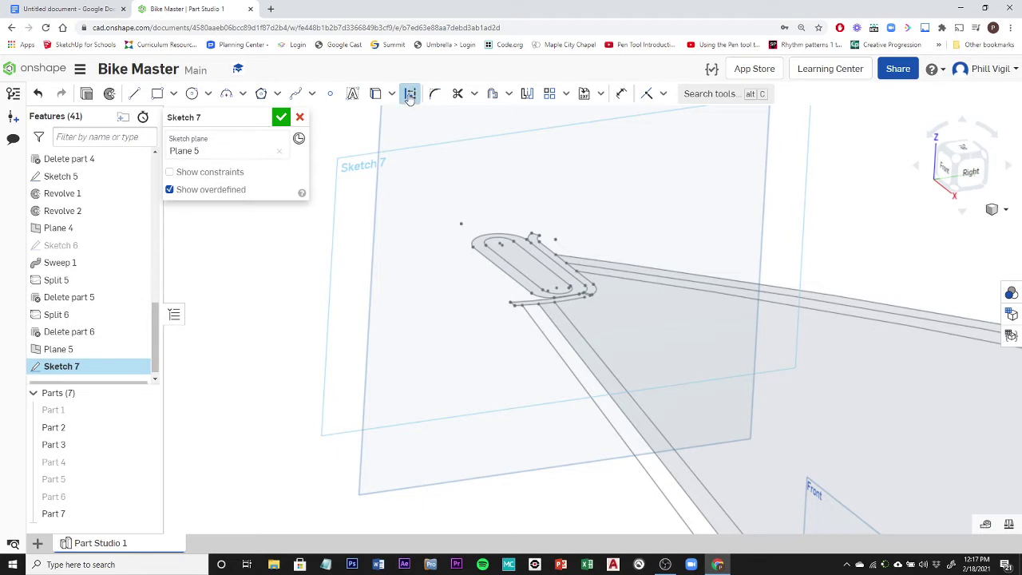
pyautogui.click(132, 94)
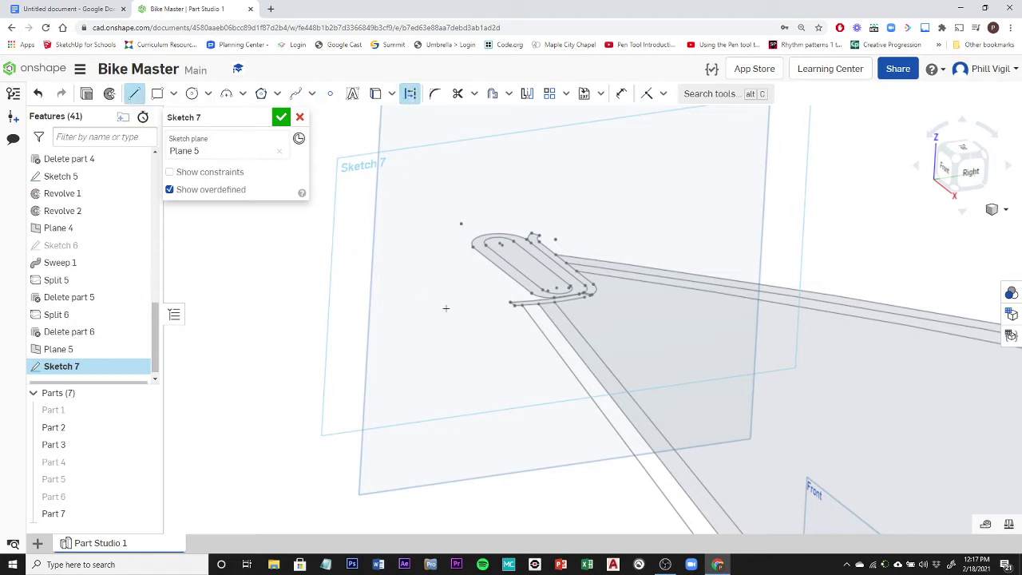
pyautogui.scroll(3, 572, 256)
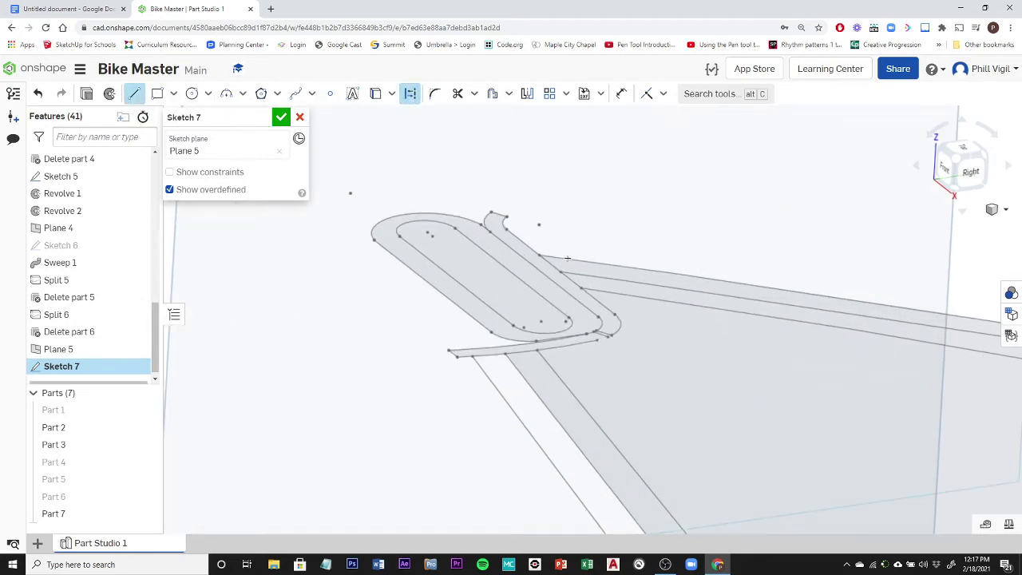
pyautogui.click(560, 272)
pyautogui.click(567, 146)
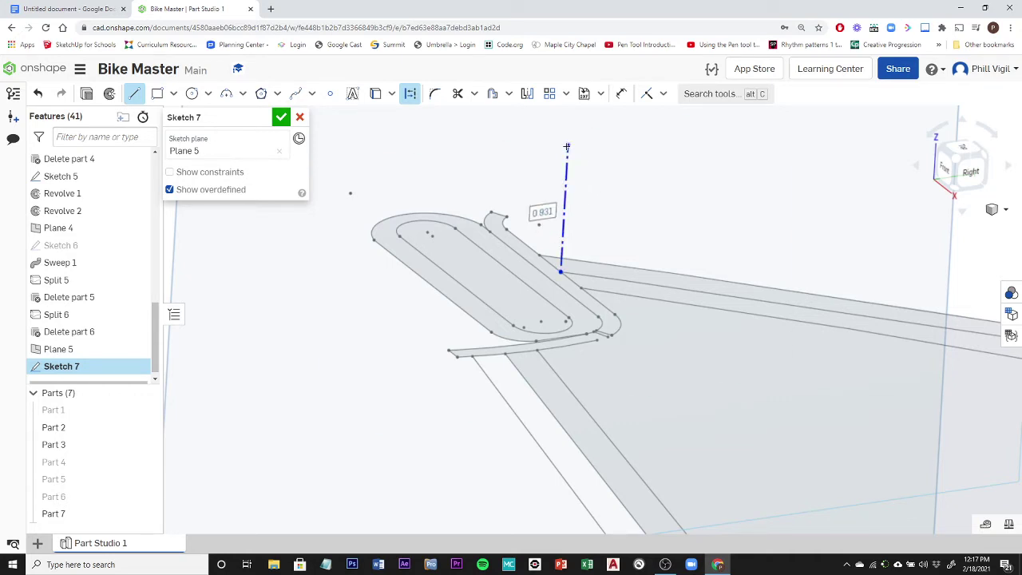
pyautogui.scroll(-4, 567, 146)
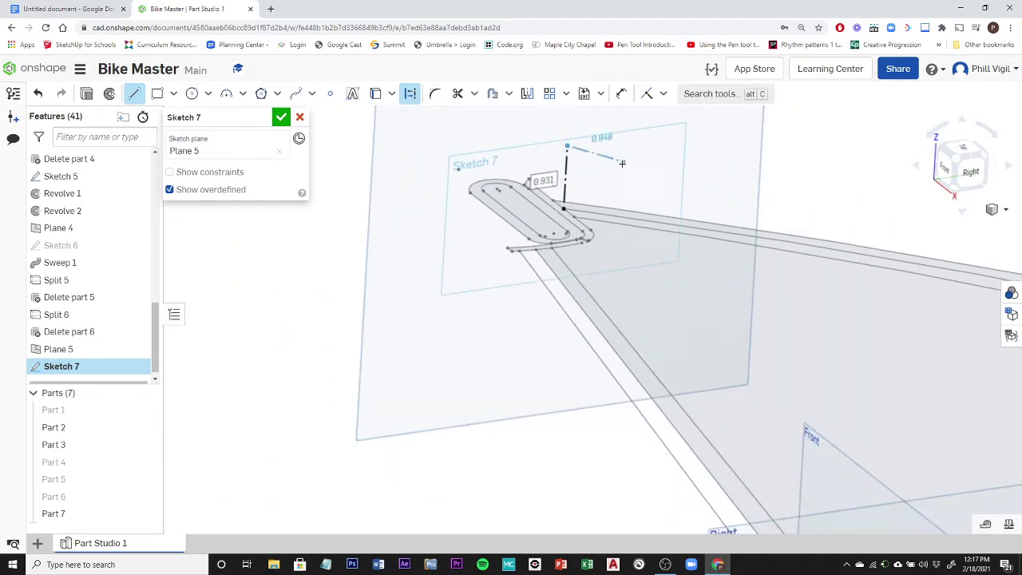
# Dimension the vertical construction line at the dropout to 2.5 in.
pyautogui.click(622, 95)
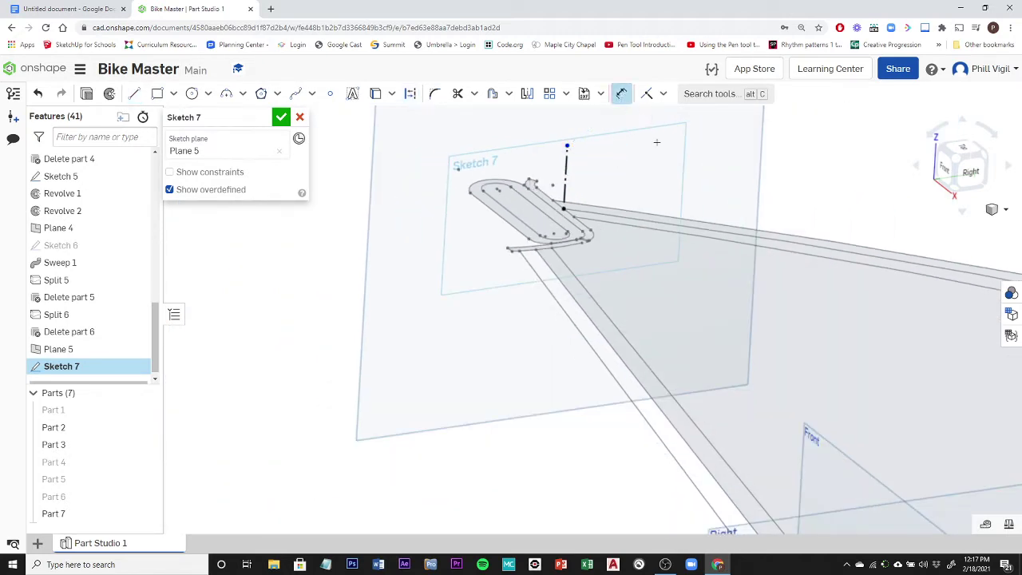
pyautogui.click(567, 171)
pyautogui.click(659, 161)
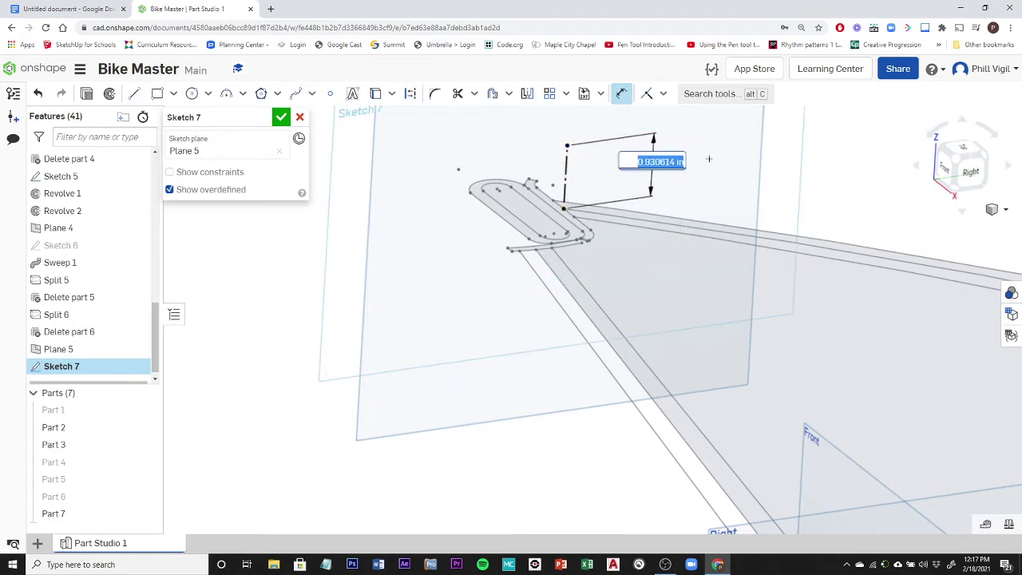
pyautogui.write('2')
pyautogui.press('Return')
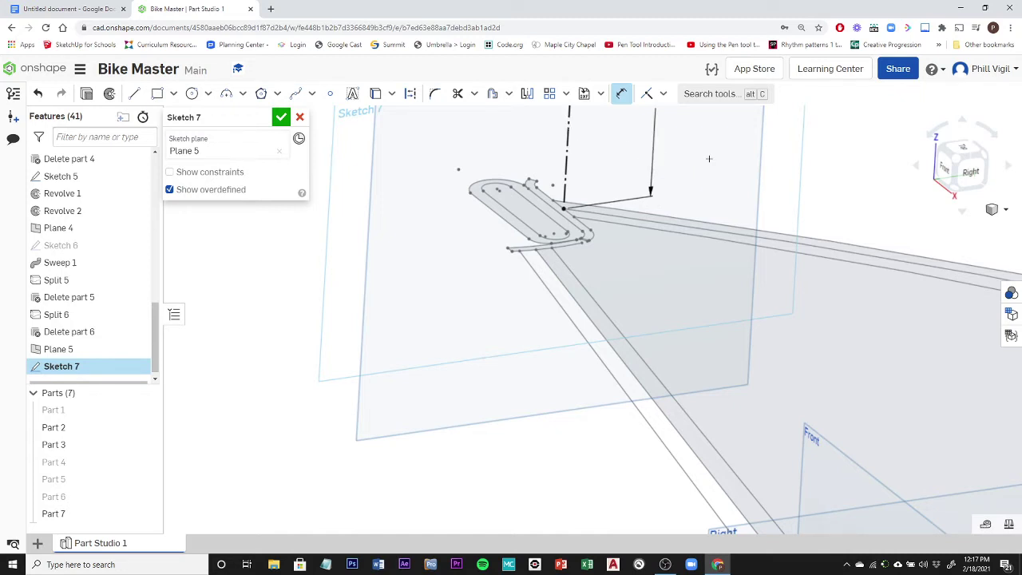
# Inspect the construction line against the rear stay and seat tube from several angles, and finish the sketch.
pyautogui.scroll(-5, 708, 158)
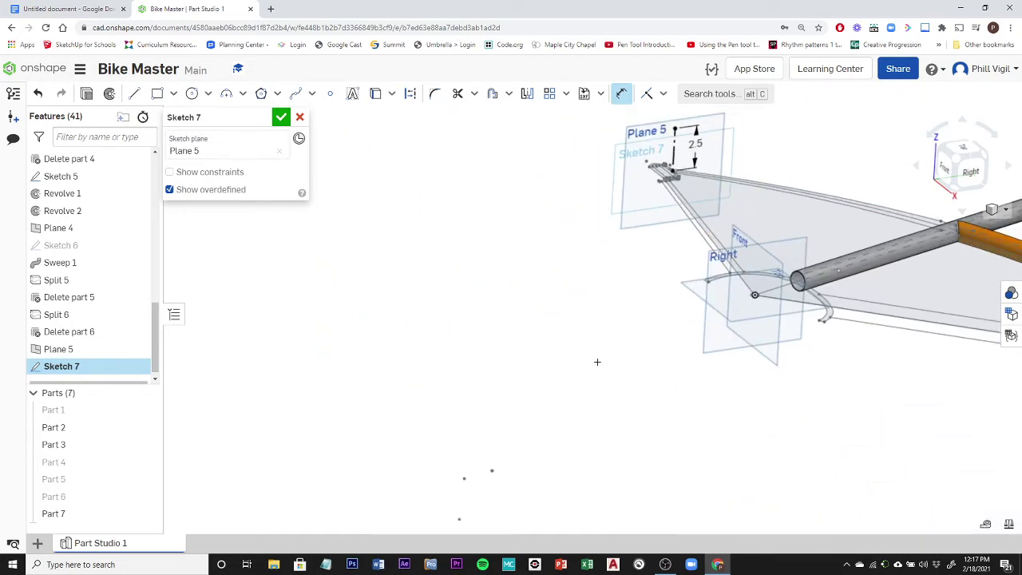
pyautogui.moveTo(598, 362); pyautogui.dragTo(651, 375, button='right')
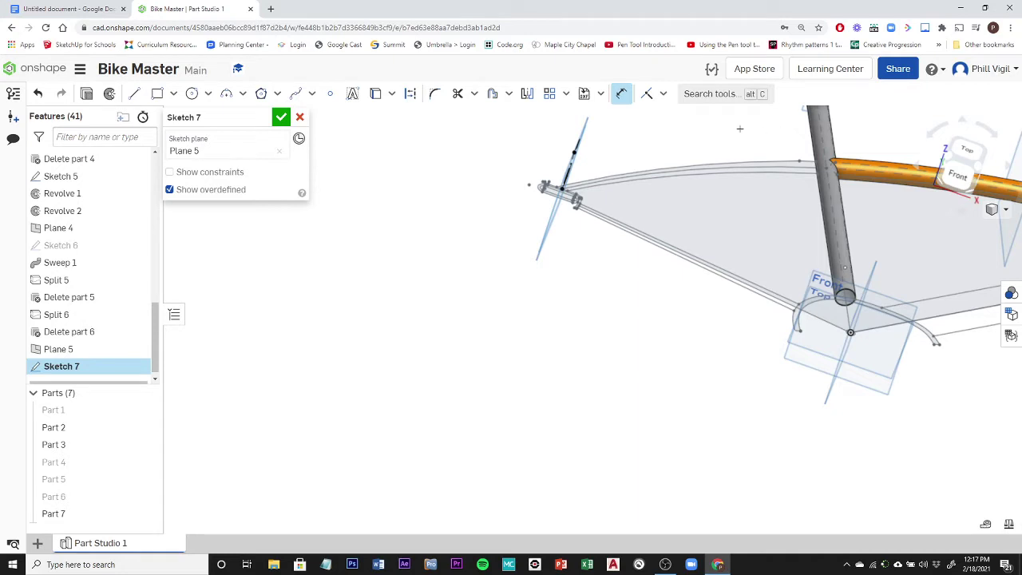
pyautogui.scroll(5, 588, 142)
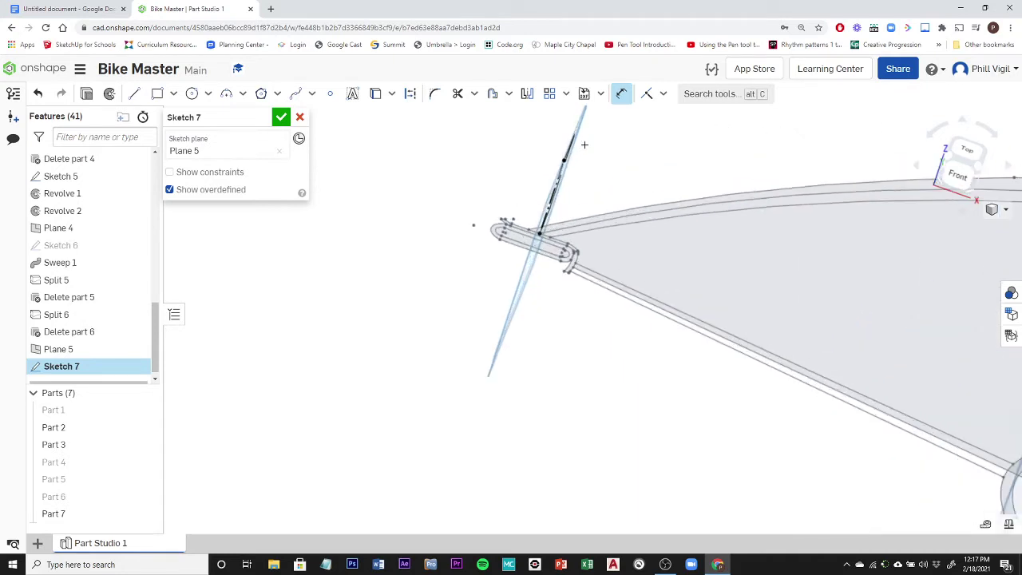
pyautogui.moveTo(586, 159); pyautogui.dragTo(561, 159, button='right')
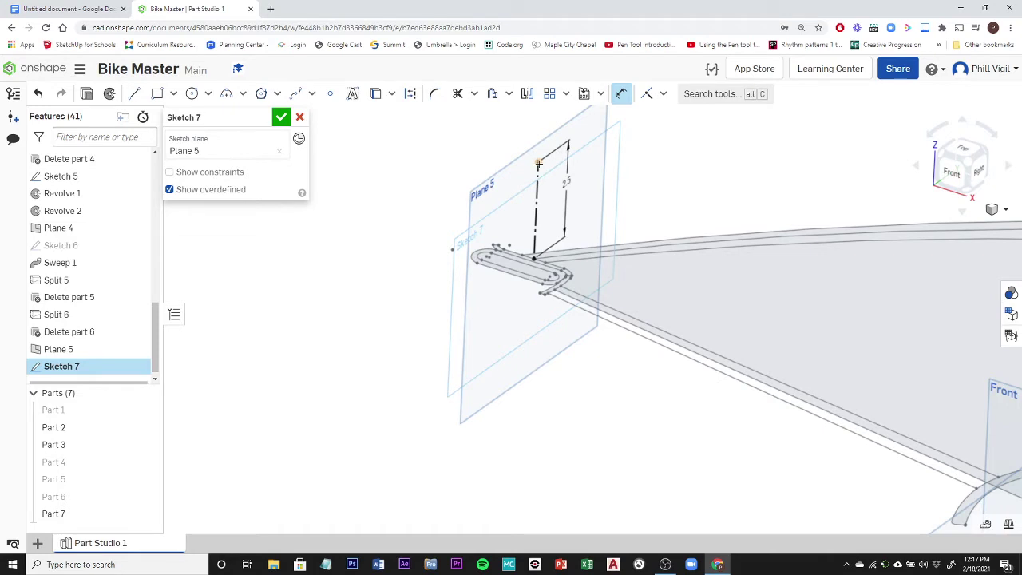
pyautogui.scroll(-4, 538, 164)
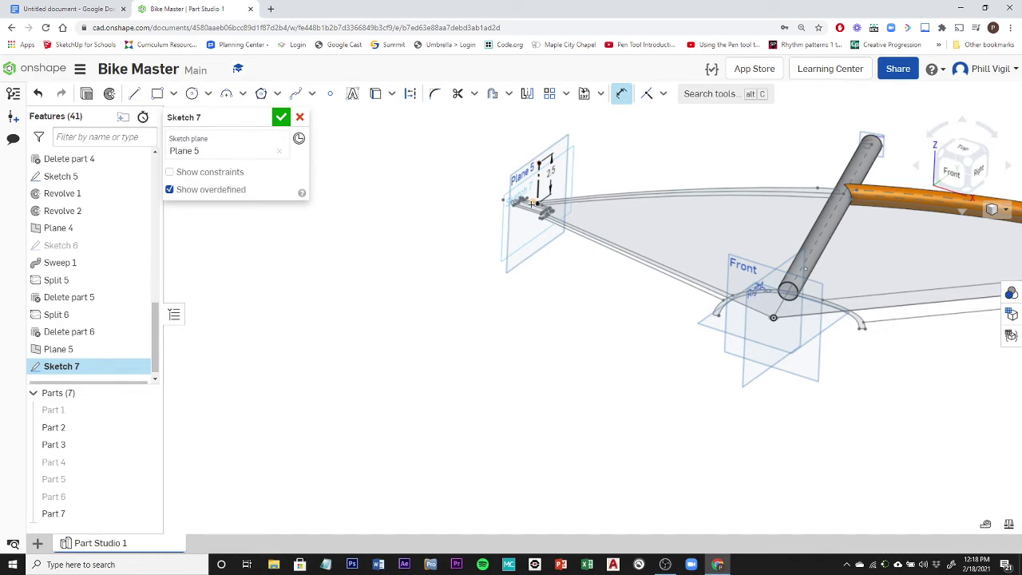
pyautogui.scroll(3, 537, 204)
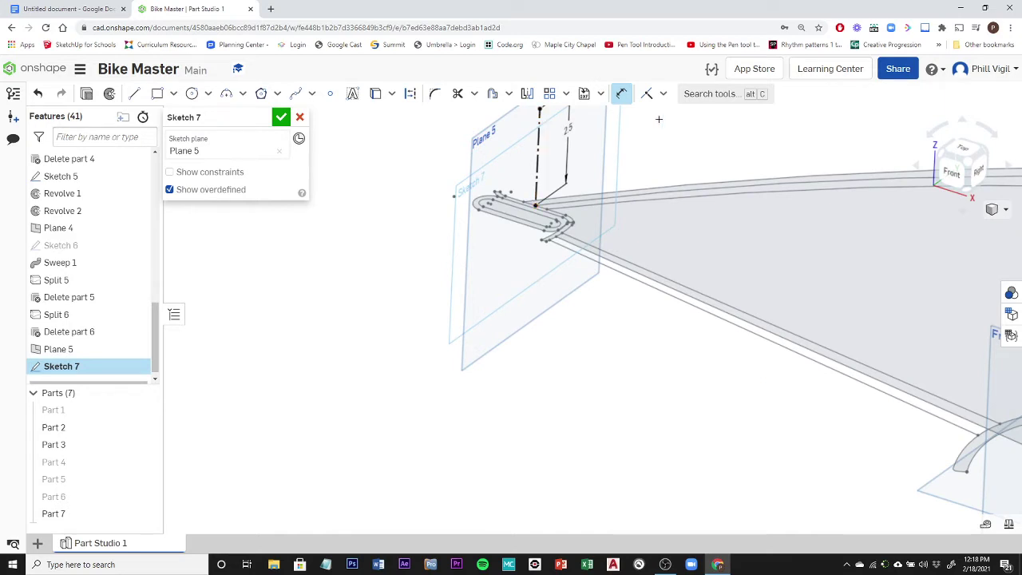
pyautogui.scroll(-5, 830, 163)
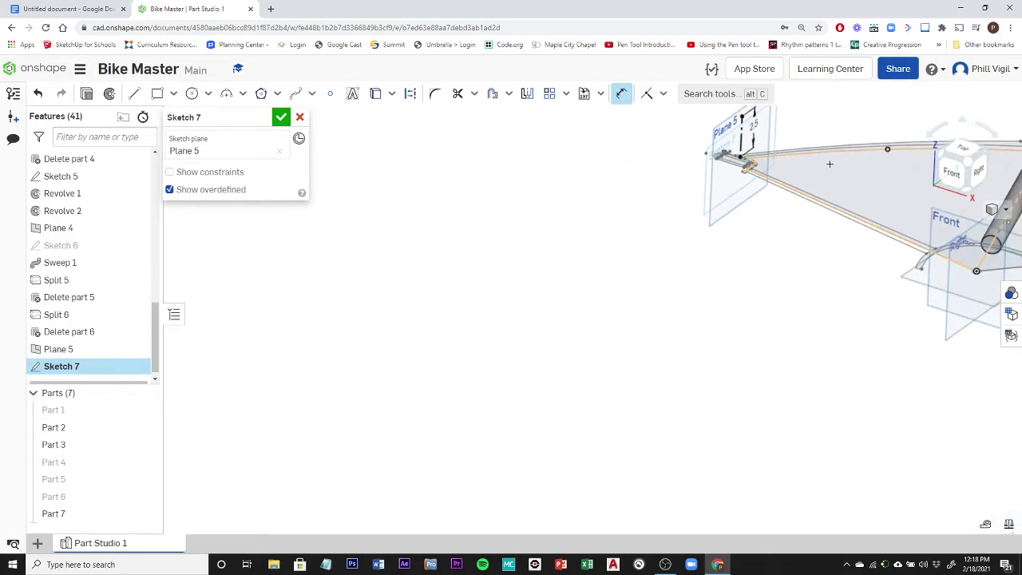
pyautogui.moveTo(829, 164); pyautogui.dragTo(696, 221, button='middle')
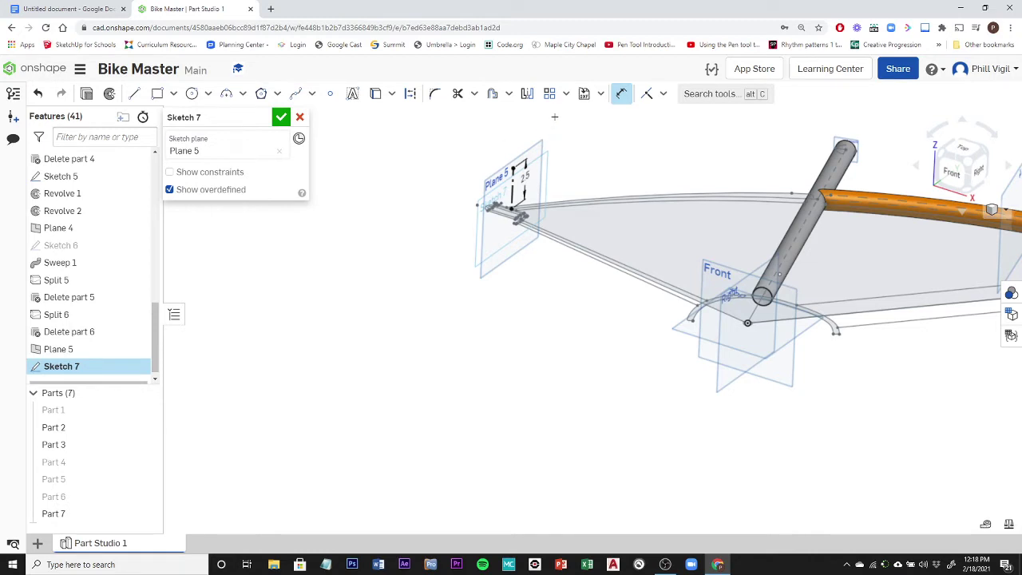
pyautogui.click(281, 119)
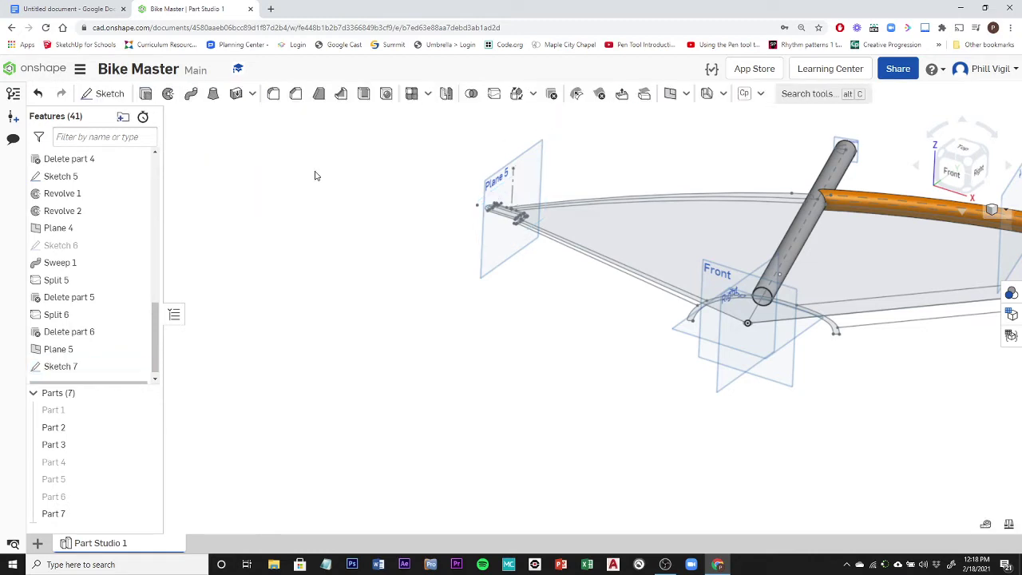
# Create a Three point plane through the stay centerline's dropout endpoint, the construction line's upper end, and the Frame Sketch vertex inside the seat tube.
pyautogui.click(669, 93)
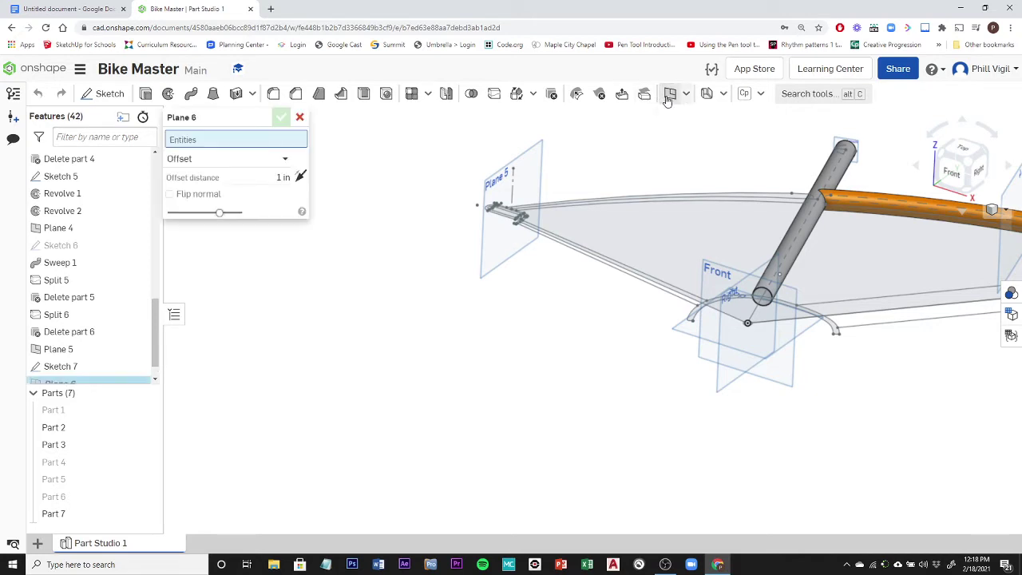
pyautogui.click(218, 159)
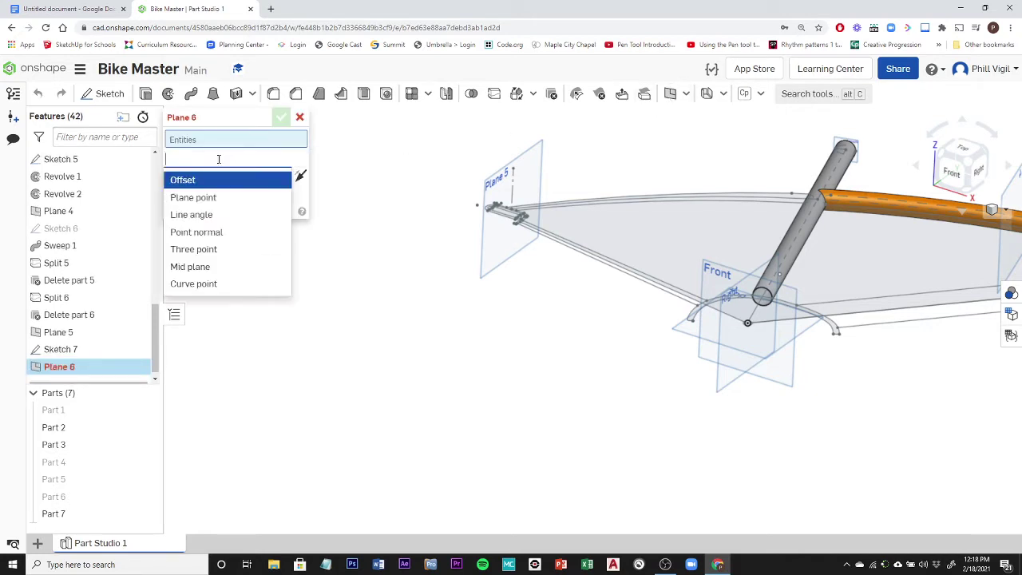
pyautogui.click(202, 252)
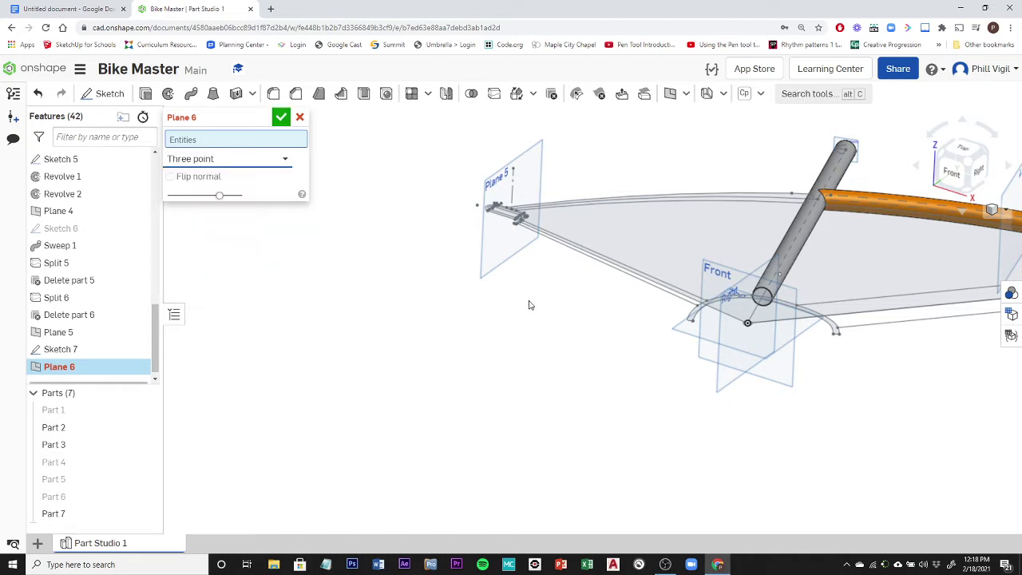
pyautogui.scroll(5, 508, 215)
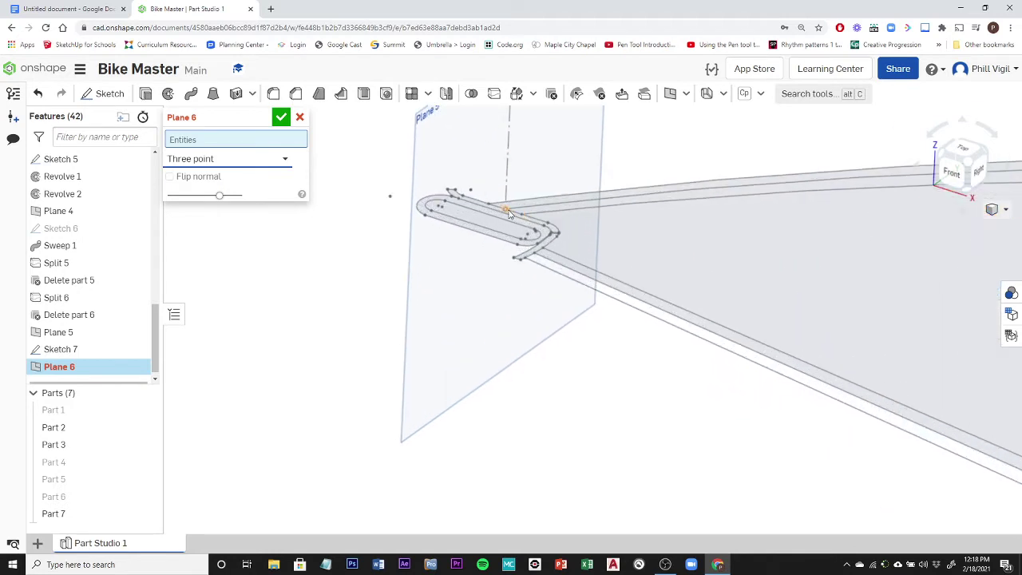
pyautogui.click(505, 214)
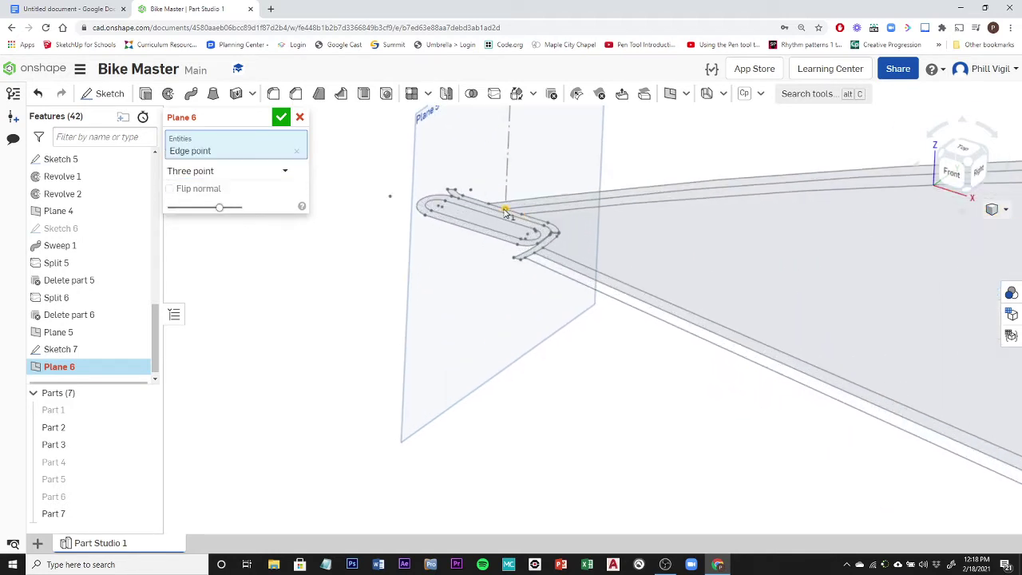
pyautogui.scroll(-3, 541, 183)
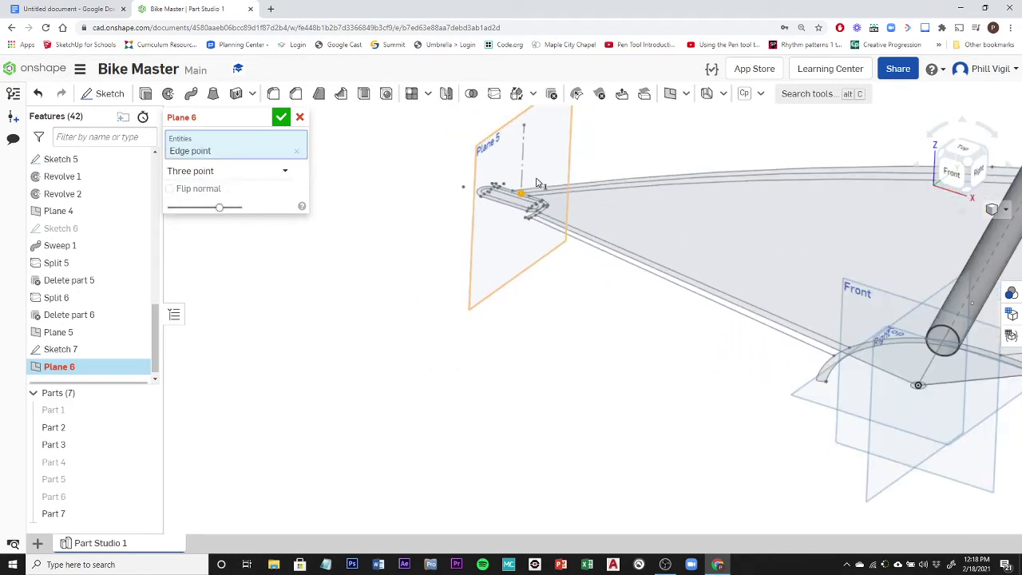
pyautogui.click(524, 128)
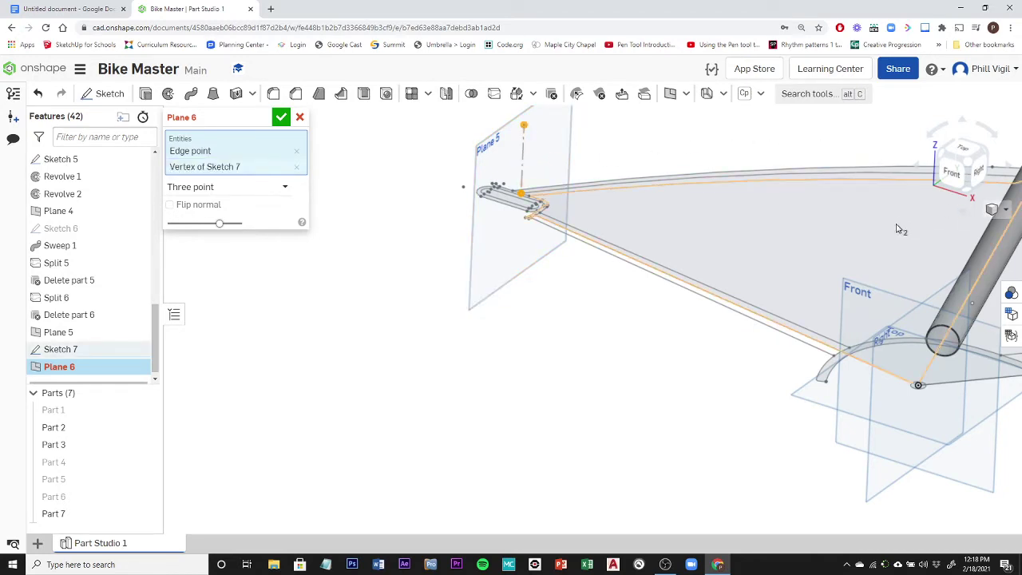
pyautogui.moveTo(993, 211); pyautogui.dragTo(713, 197, button='middle')
pyautogui.scroll(5, 713, 197)
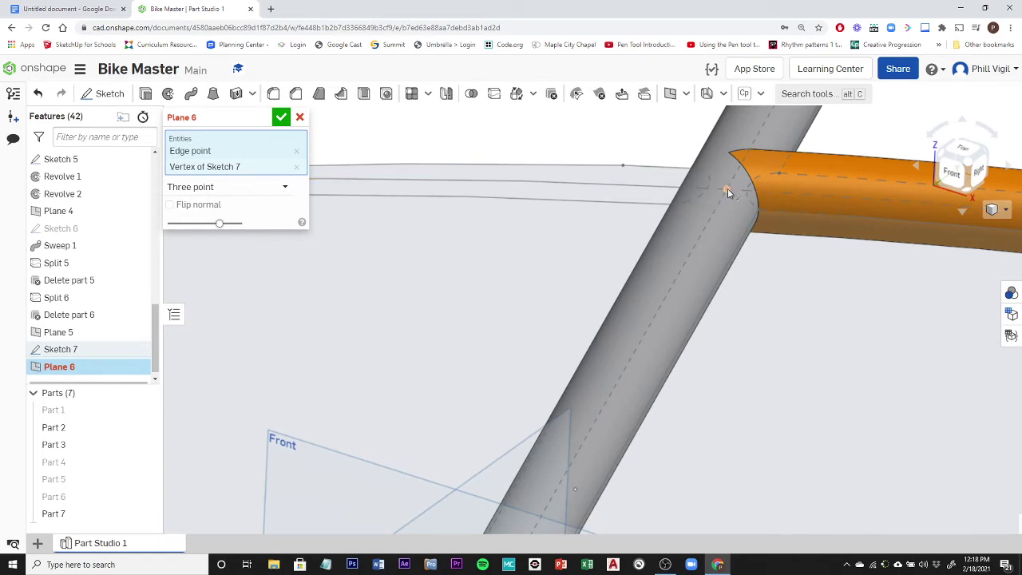
pyautogui.click(728, 192)
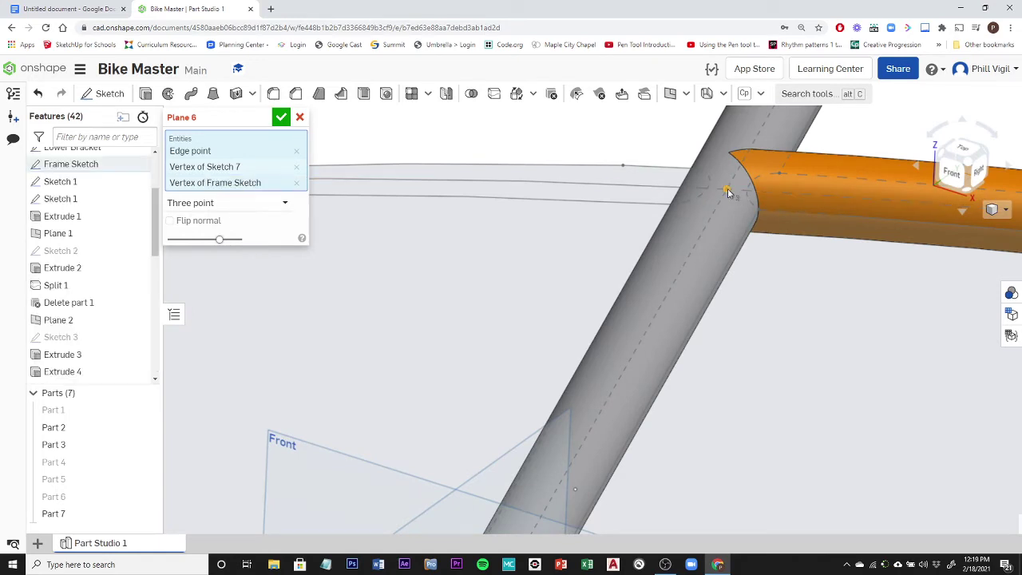
pyautogui.scroll(-10, 804, 310)
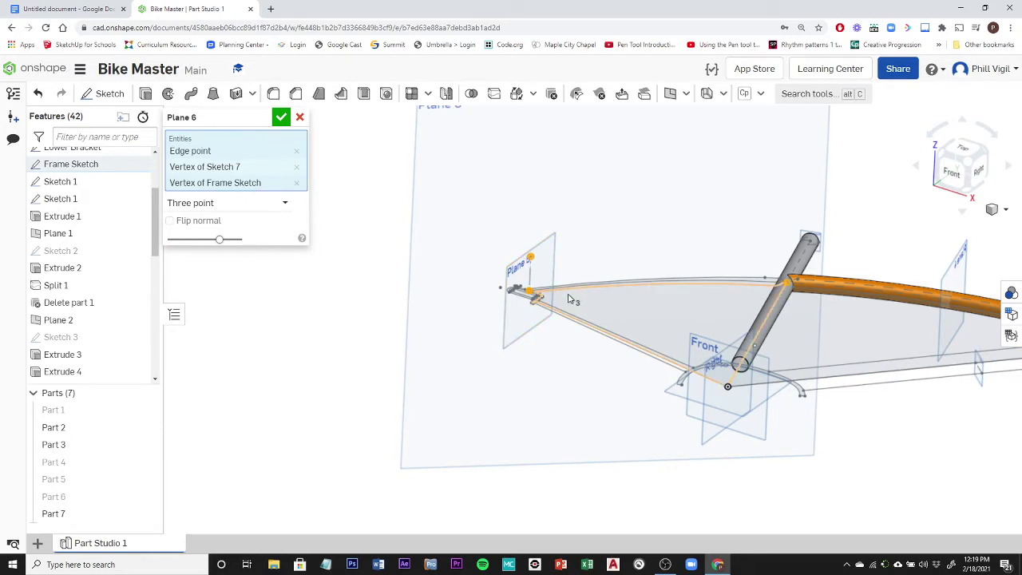
pyautogui.scroll(-5, 595, 313)
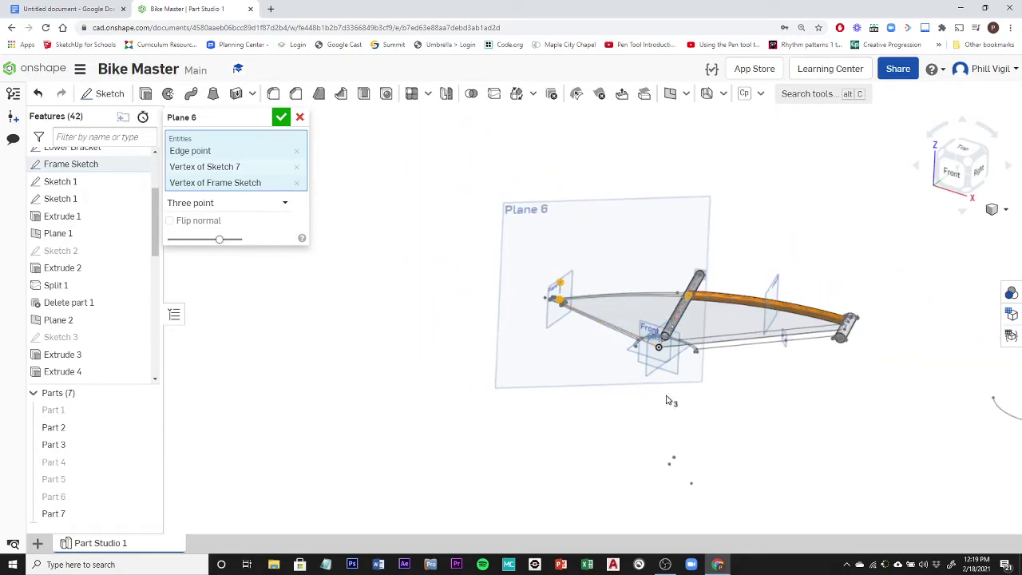
pyautogui.moveTo(591, 425); pyautogui.dragTo(572, 411, button='right')
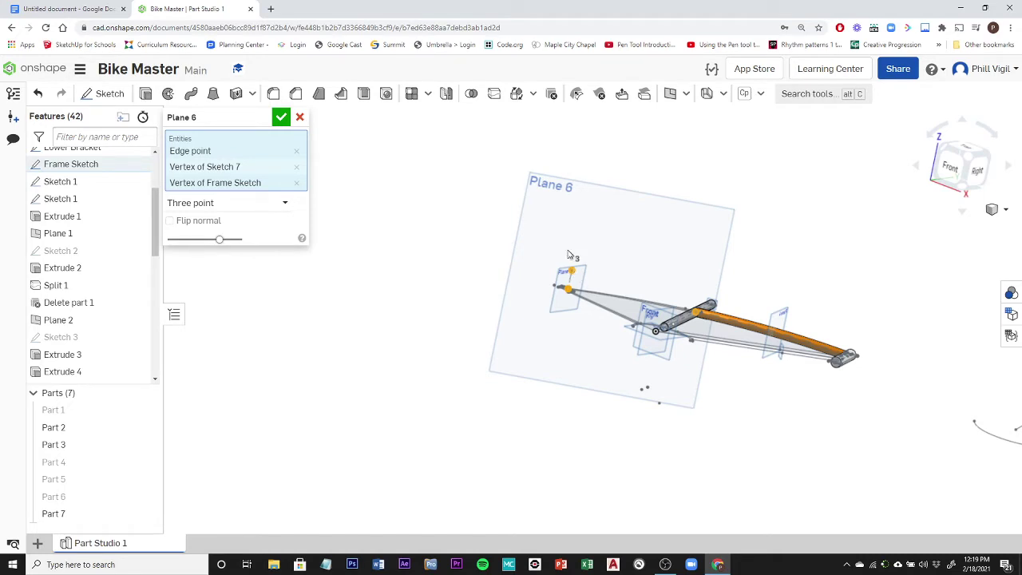
pyautogui.click(279, 116)
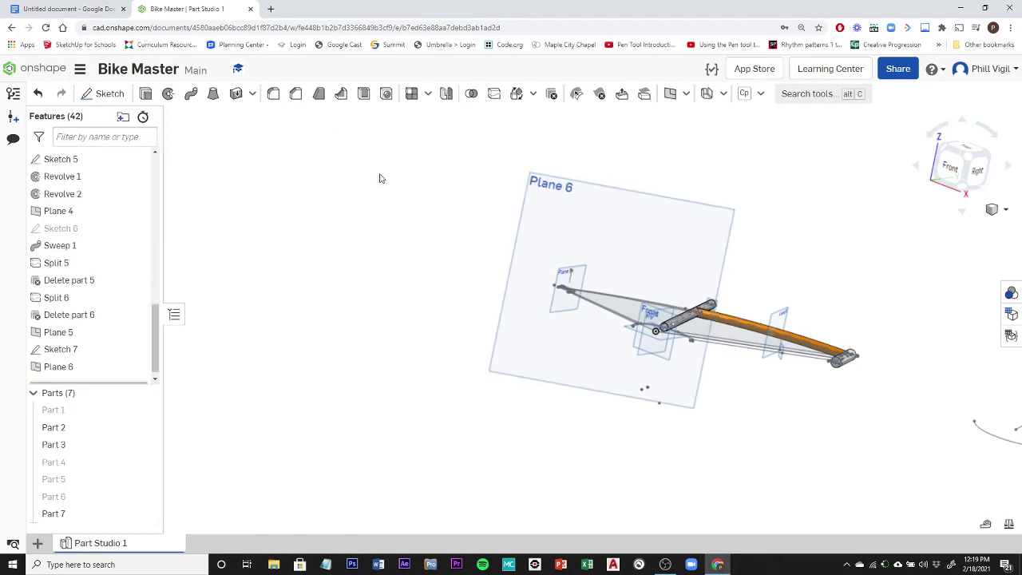
# Start a new sketch on Plane 6 and hide Part 2, Part 3 and Part 7.
pyautogui.click(108, 94)
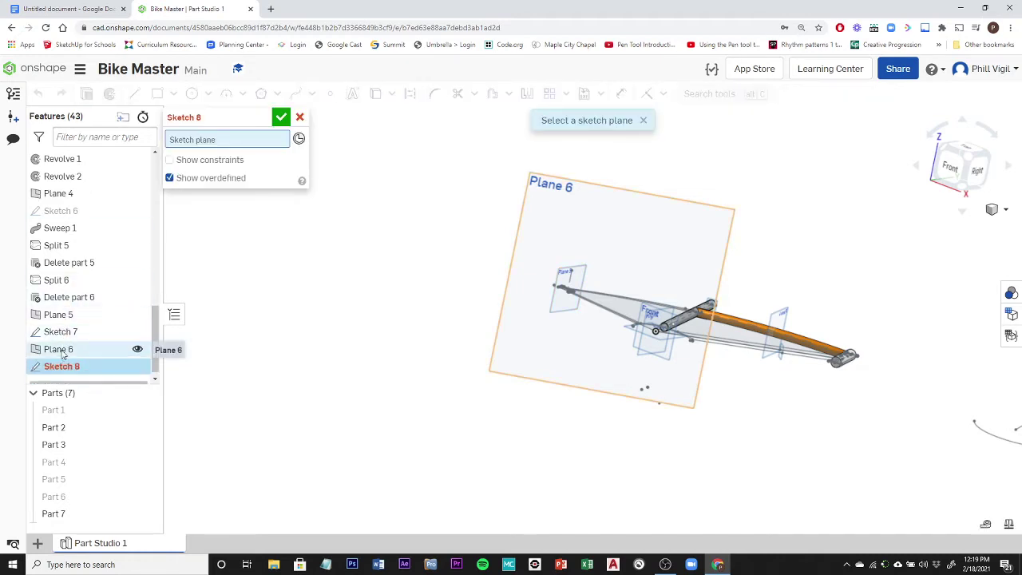
pyautogui.click(61, 352)
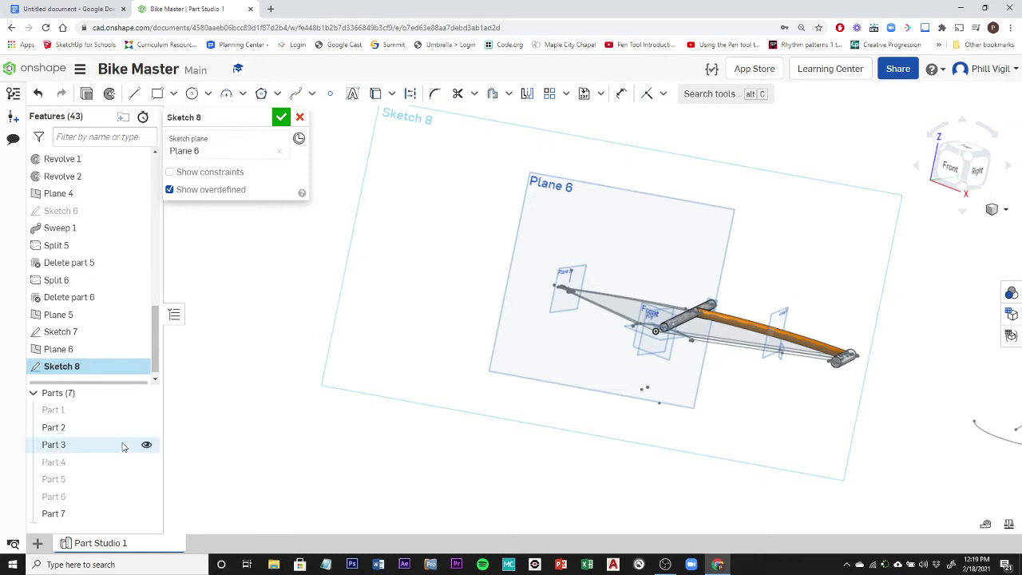
pyautogui.click(147, 428)
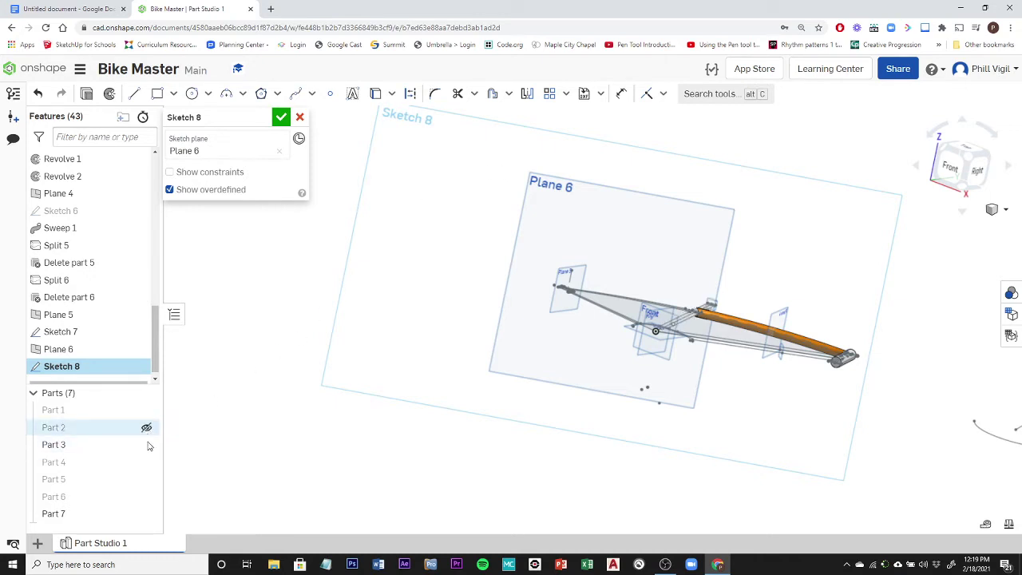
pyautogui.click(147, 444)
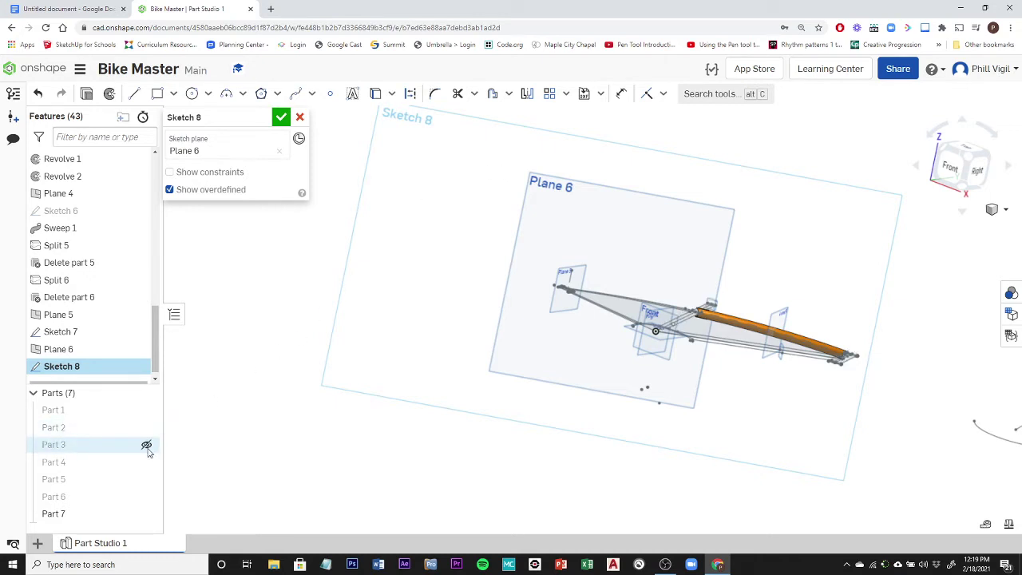
pyautogui.click(147, 515)
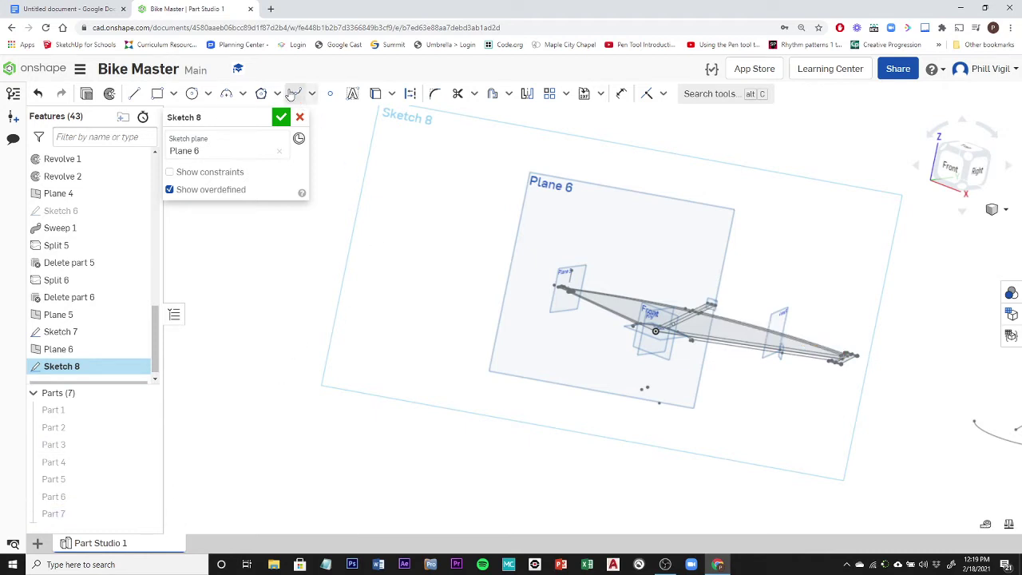
# Begin a spline at the Frame Sketch vertex inside the seat tube, with the view normal to the sketch plane.
pyautogui.click(295, 93)
pyautogui.scroll(3, 706, 297)
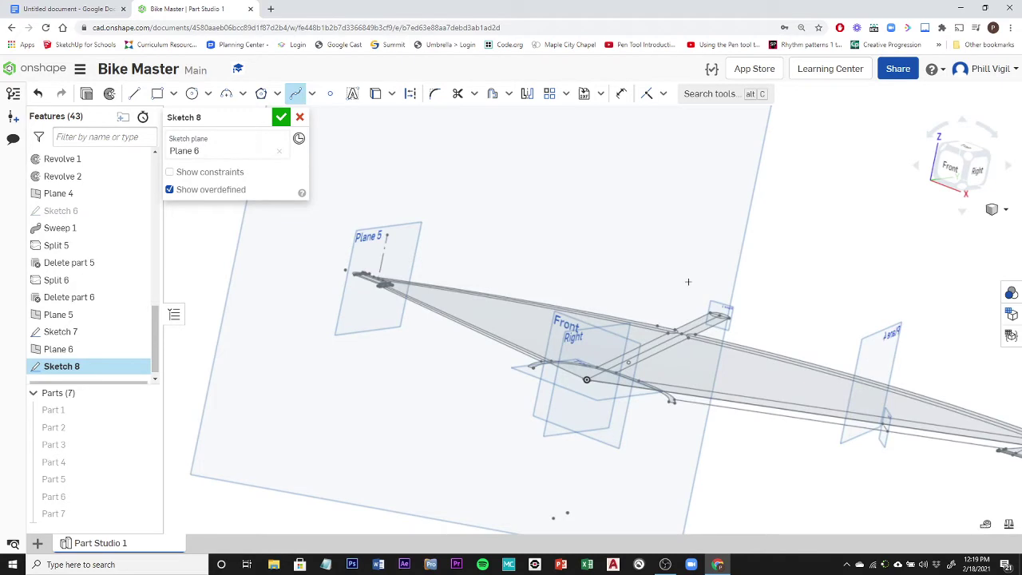
pyautogui.moveTo(666, 261)
pyautogui.mouseDown(button='right')
pyautogui.moveTo(625, 256)
pyautogui.moveTo(620, 264)
pyautogui.moveTo(685, 287)
pyautogui.moveTo(668, 289)
pyautogui.mouseUp(button='right')
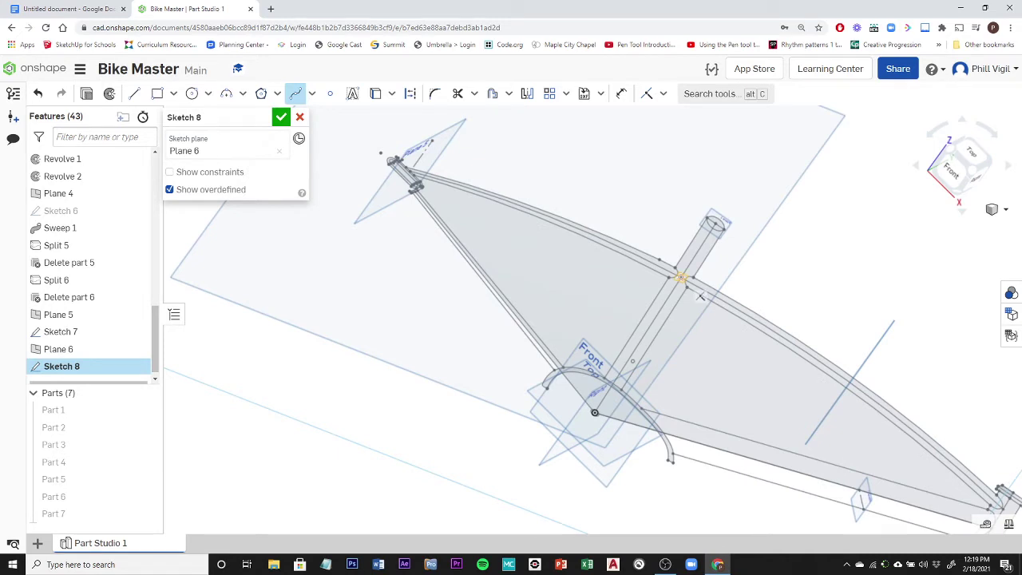
pyautogui.click(680, 277)
pyautogui.click(633, 226)
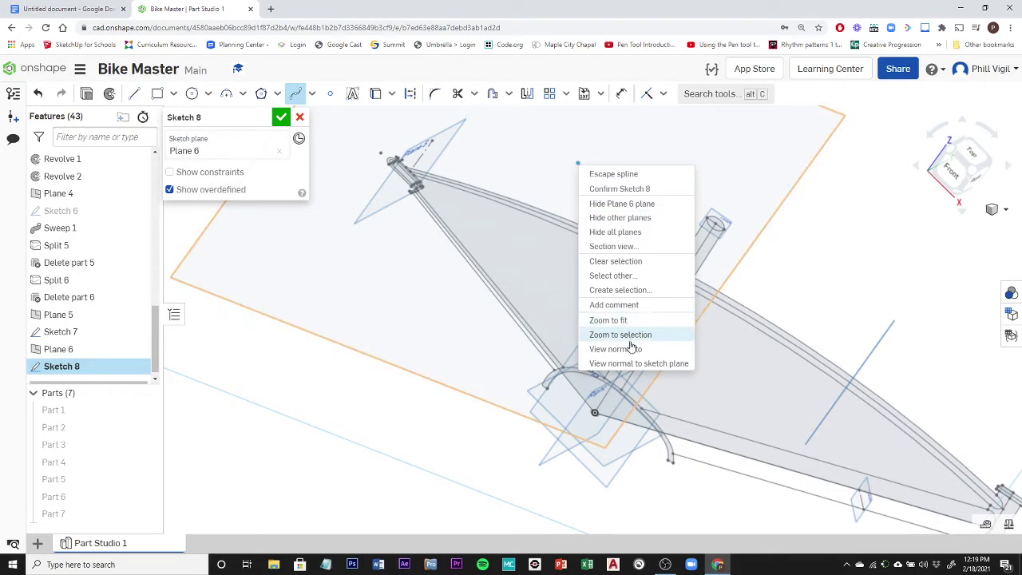
pyautogui.click(639, 364)
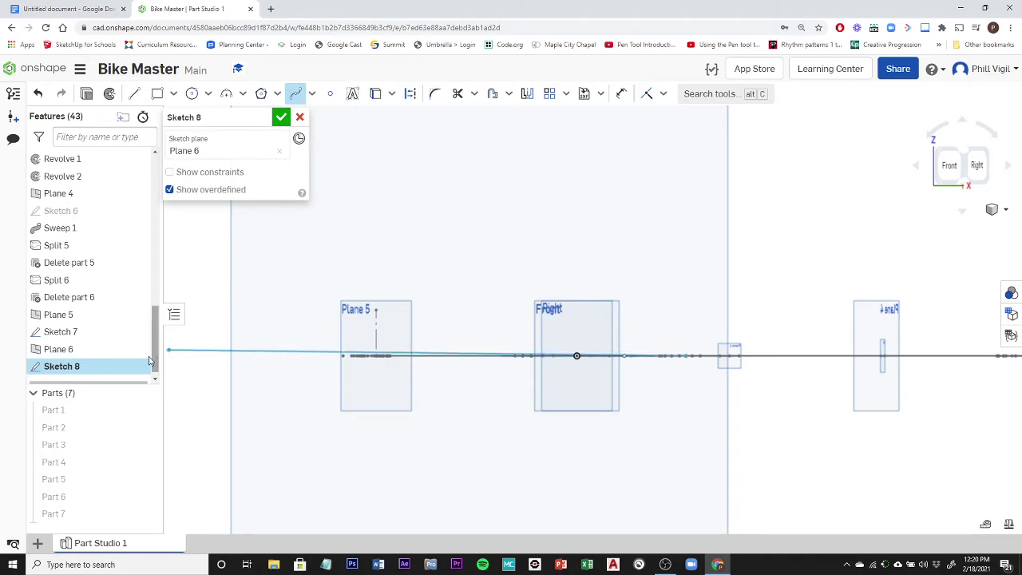
# Hide Plane 5, Plane 4 and all remaining planes to clear the view around the sketch.
pyautogui.click(137, 316)
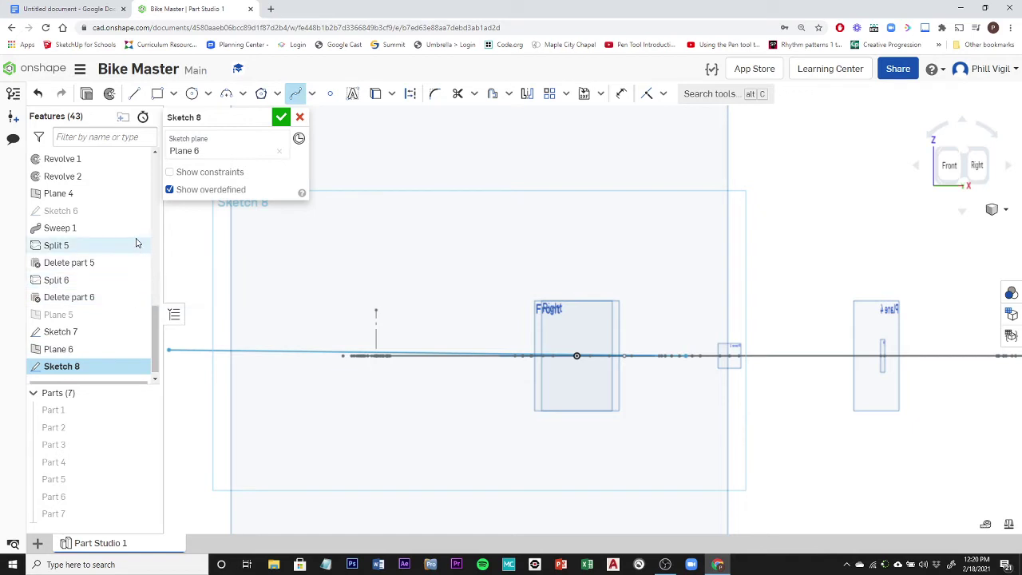
pyautogui.click(138, 195)
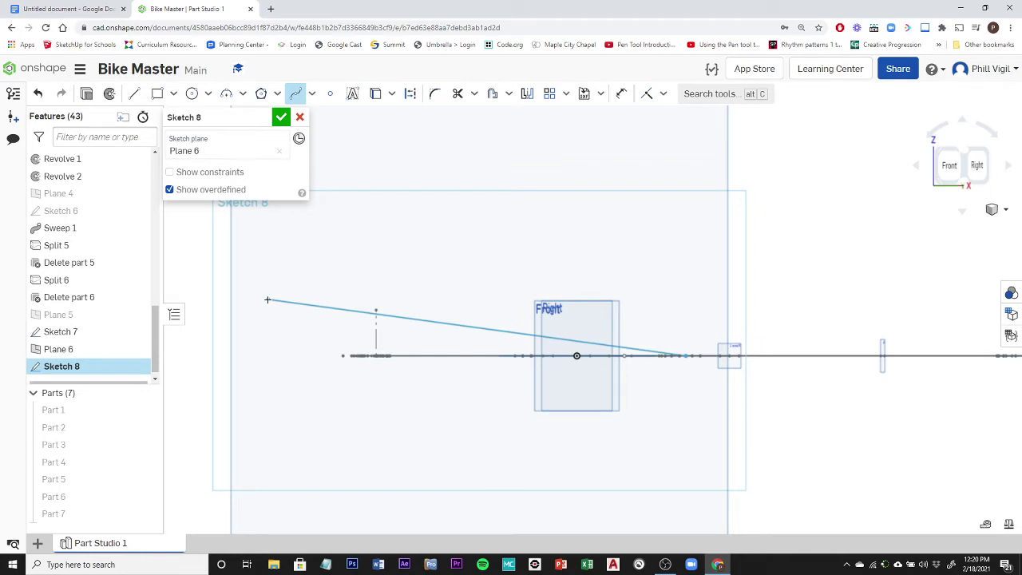
pyautogui.press('p')
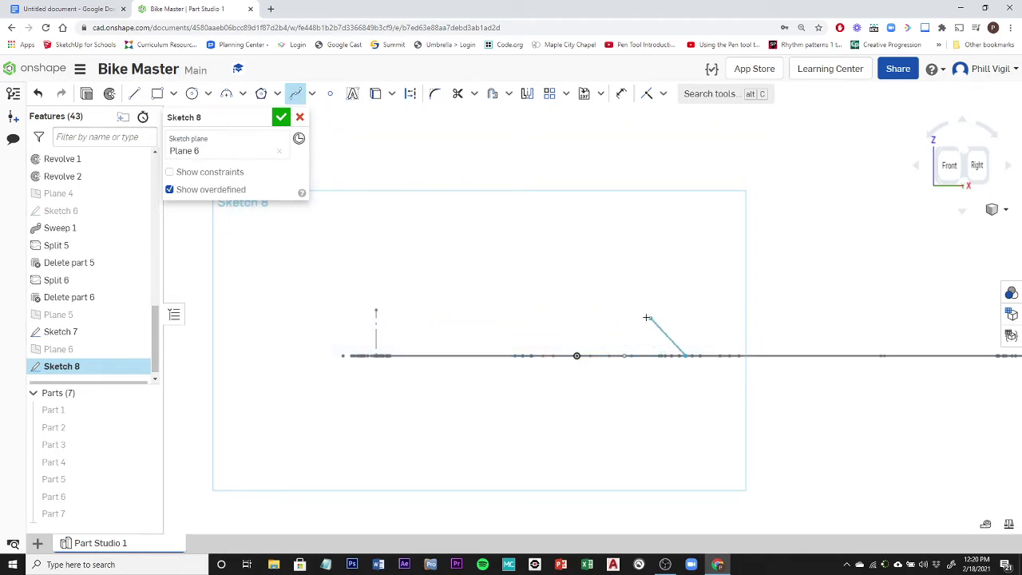
# Continue the spline through three intermediate points above the frame plane and end it at the upper end of the dropout's construction line.
pyautogui.click(606, 319)
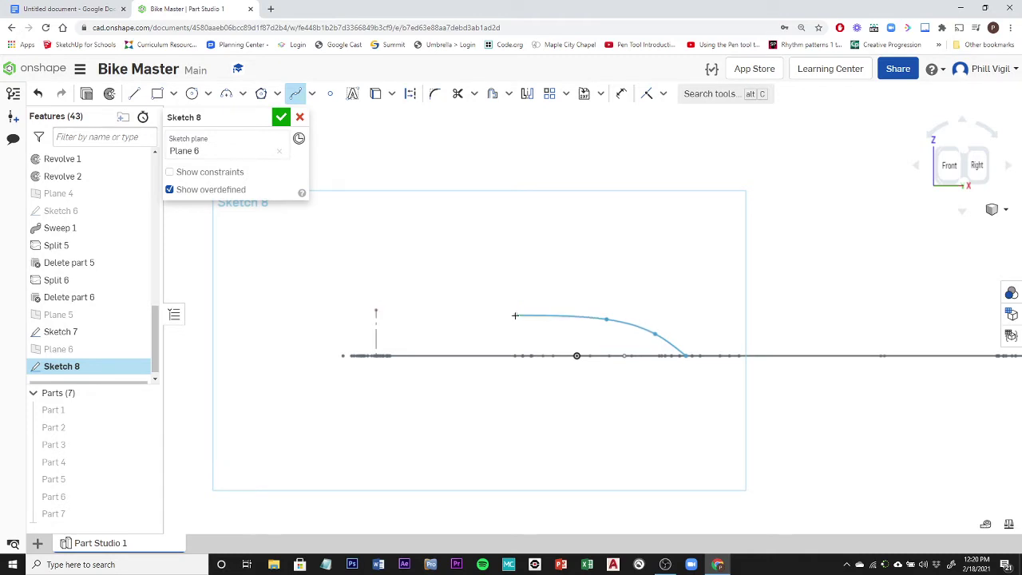
pyautogui.click(515, 316)
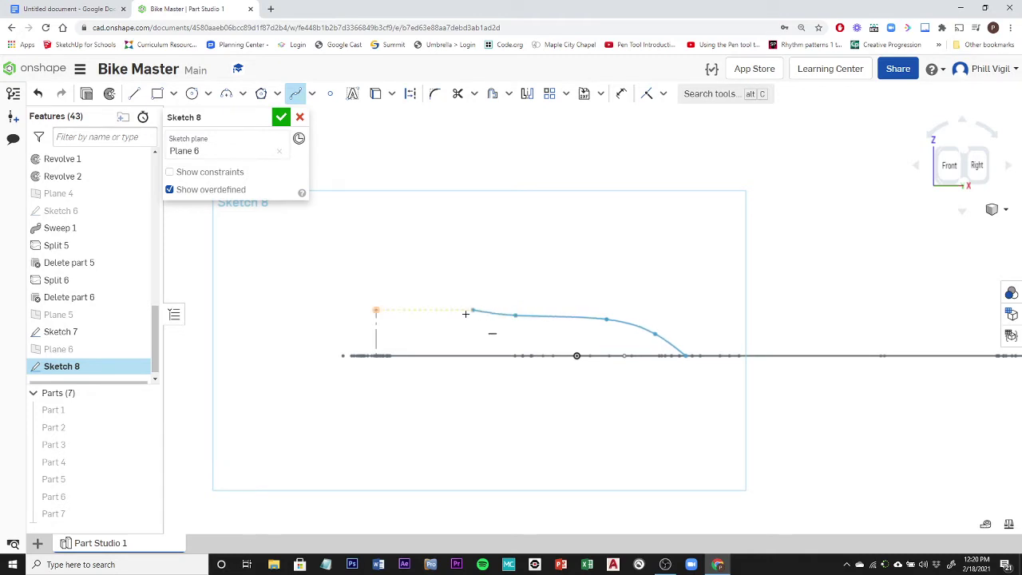
pyautogui.click(375, 311)
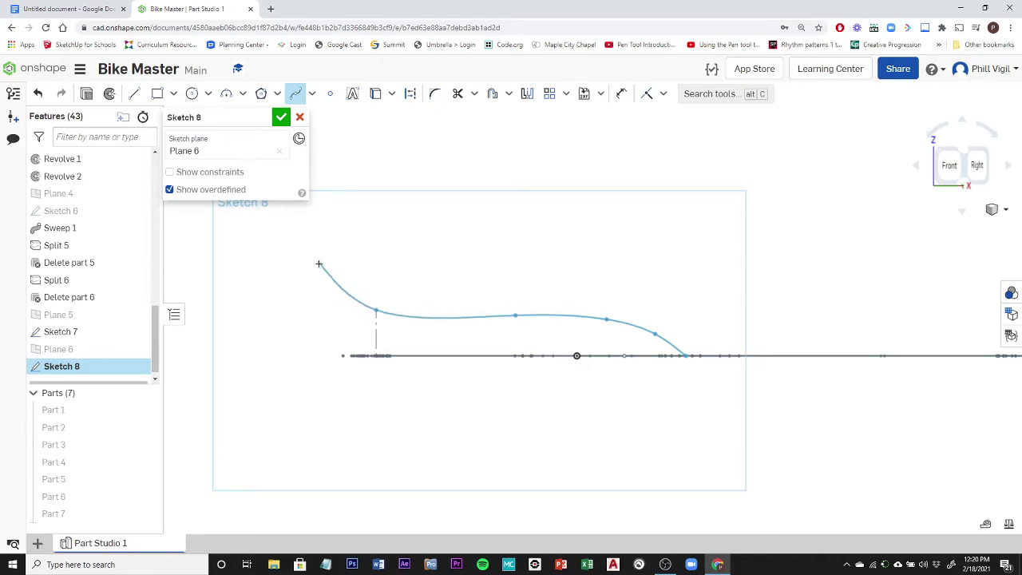
pyautogui.press('Escape')
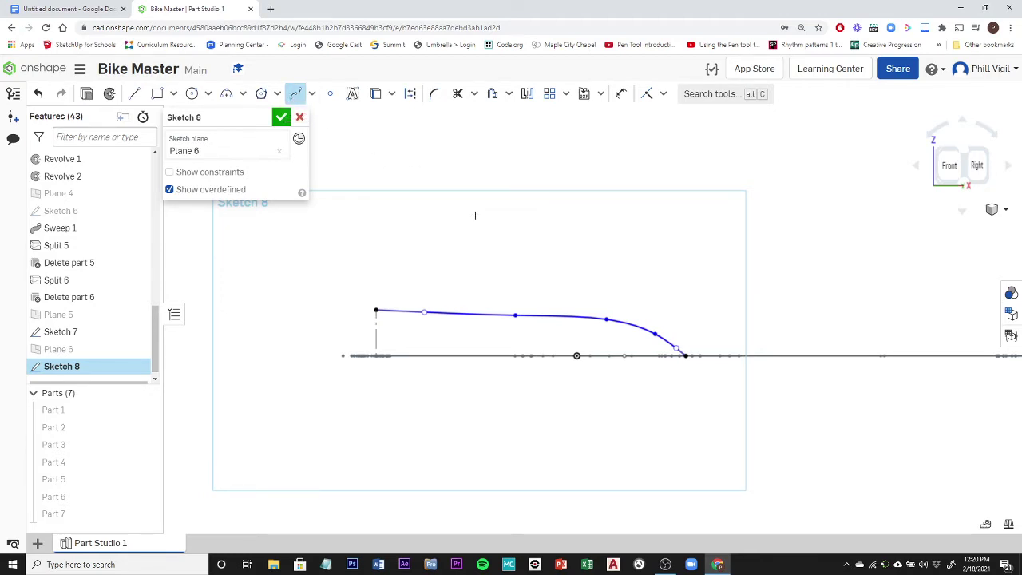
pyautogui.press('Escape')
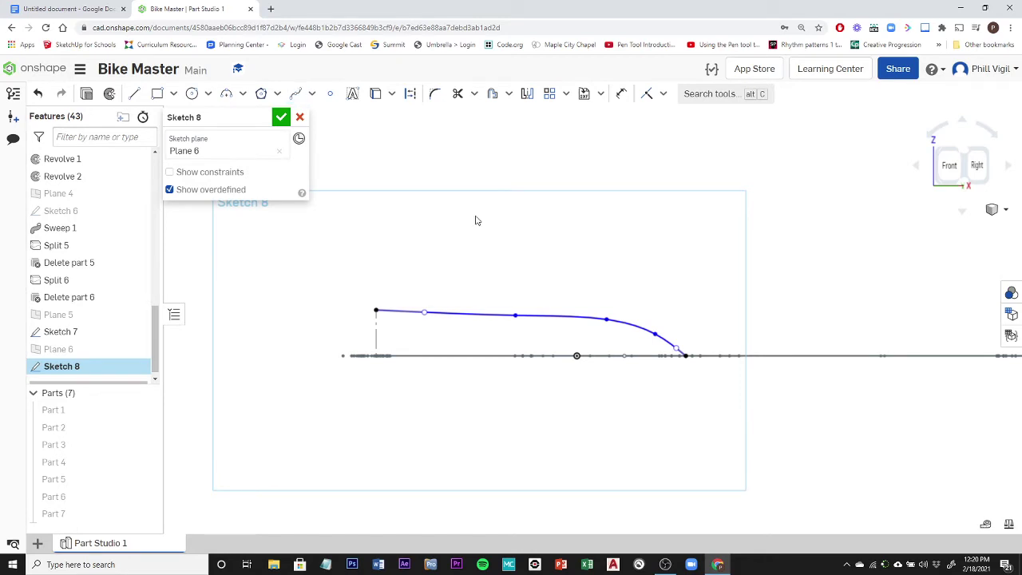
# Smooth the spline by adjusting its intermediate point and tangent handle nearest the dropout, and finish the sketch.
pyautogui.click(516, 317)
pyautogui.moveTo(516, 317); pyautogui.dragTo(513, 317)
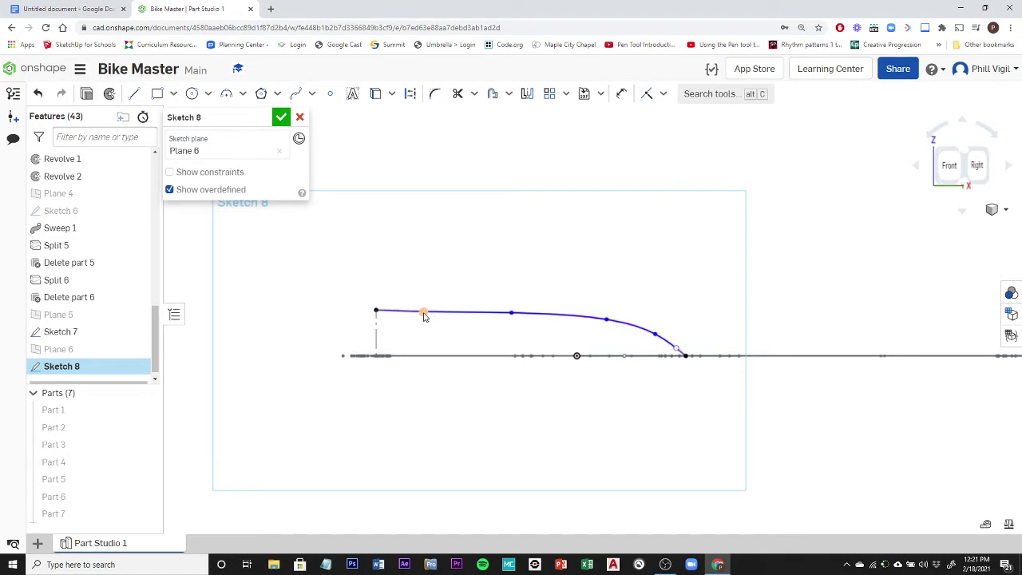
pyautogui.moveTo(423, 313); pyautogui.dragTo(427, 314)
pyautogui.click(280, 118)
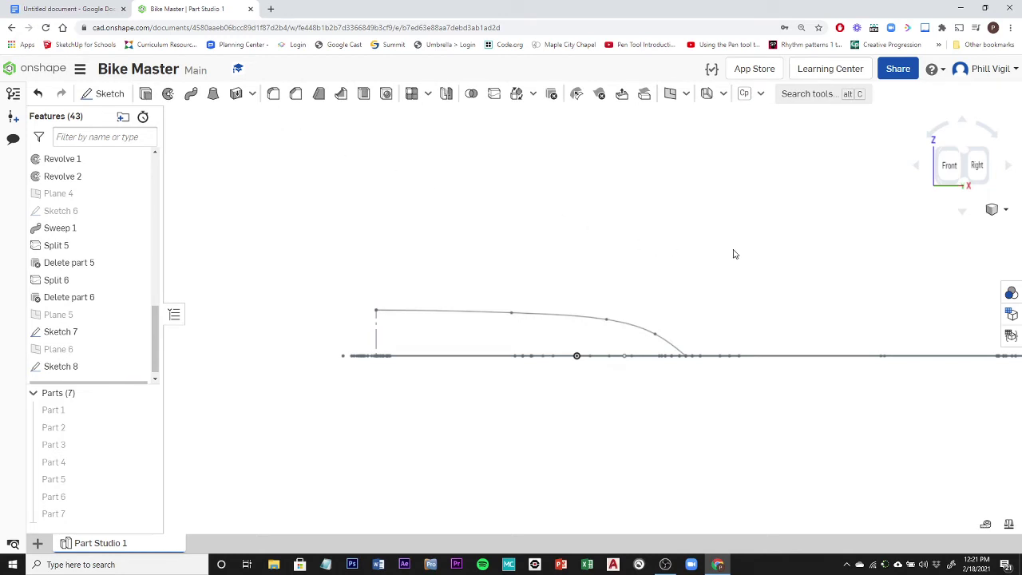
# Extrude the Sketch 8 spline as a new surface, symmetric, with a depth of 5 in.
pyautogui.moveTo(734, 254)
pyautogui.mouseDown(button='right')
pyautogui.moveTo(729, 272)
pyautogui.moveTo(741, 272)
pyautogui.moveTo(716, 266)
pyautogui.mouseUp(button='right')
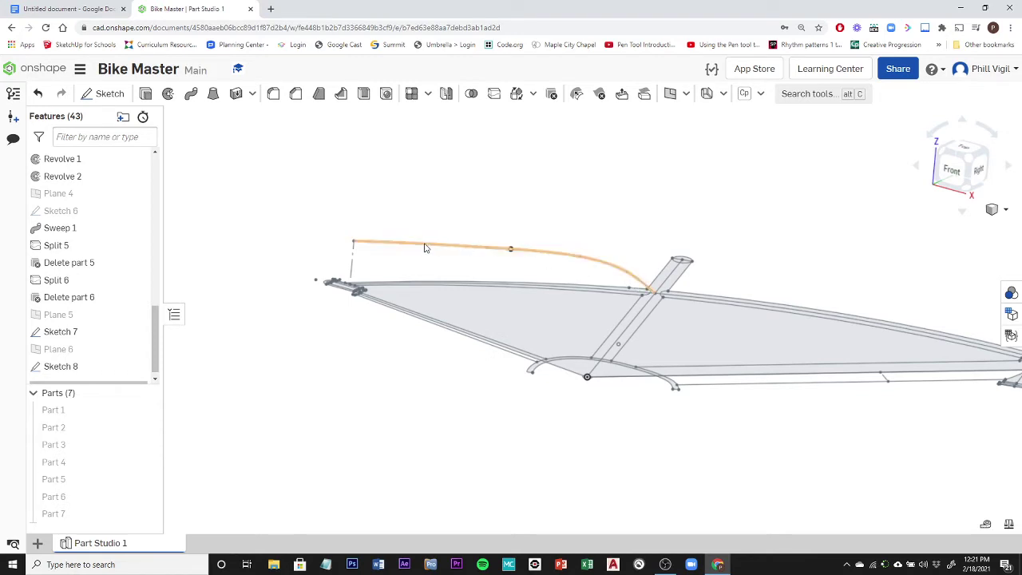
pyautogui.moveTo(668, 213); pyautogui.dragTo(676, 269, button='right')
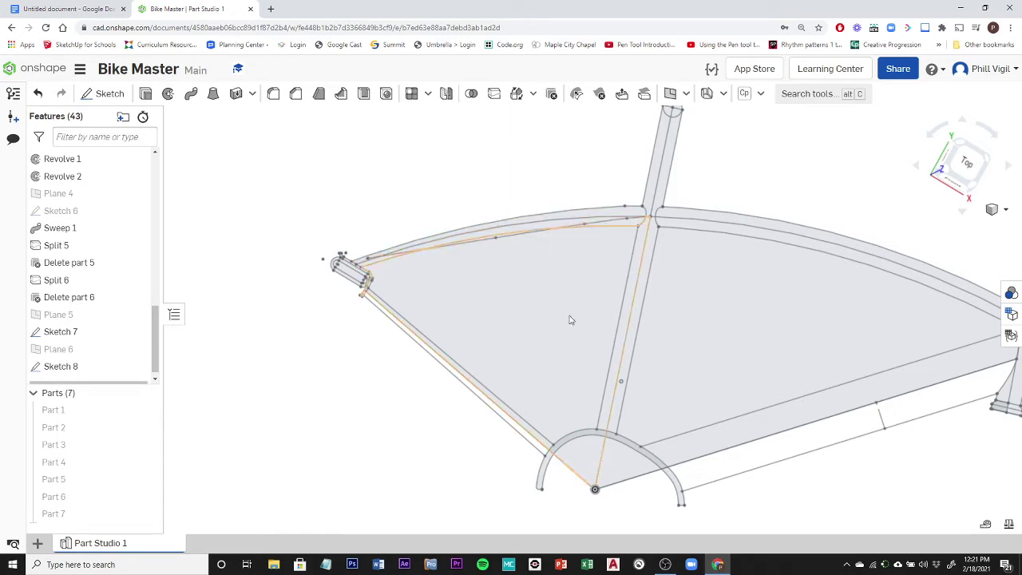
pyautogui.moveTo(570, 320); pyautogui.dragTo(480, 330, button='right')
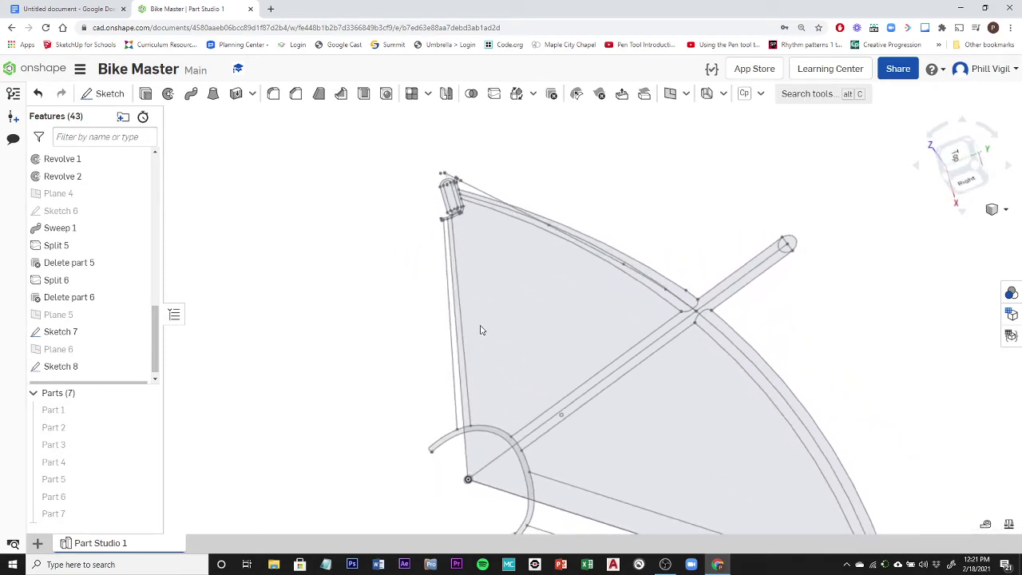
pyautogui.click(146, 95)
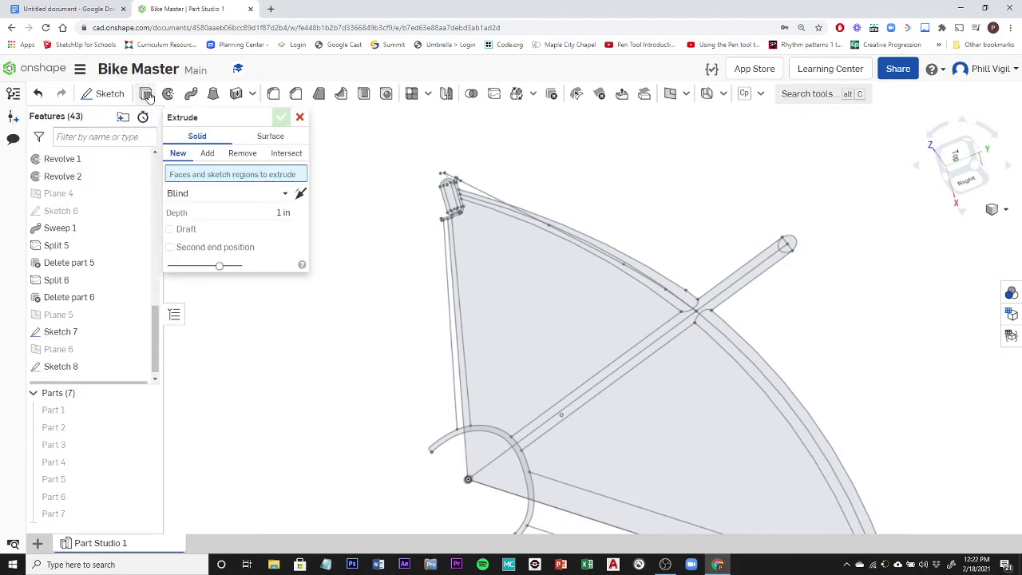
pyautogui.click(270, 137)
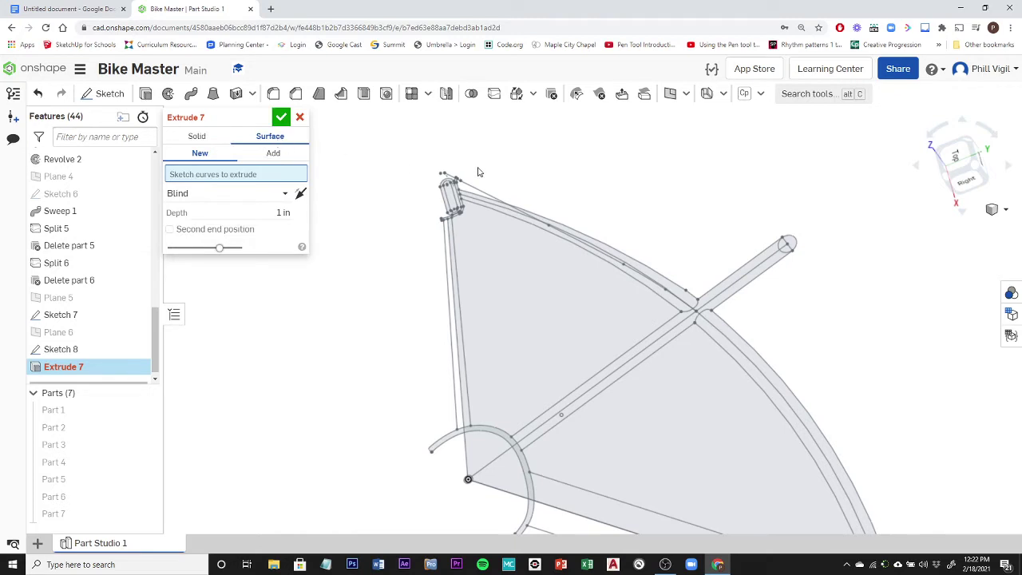
pyautogui.click(495, 200)
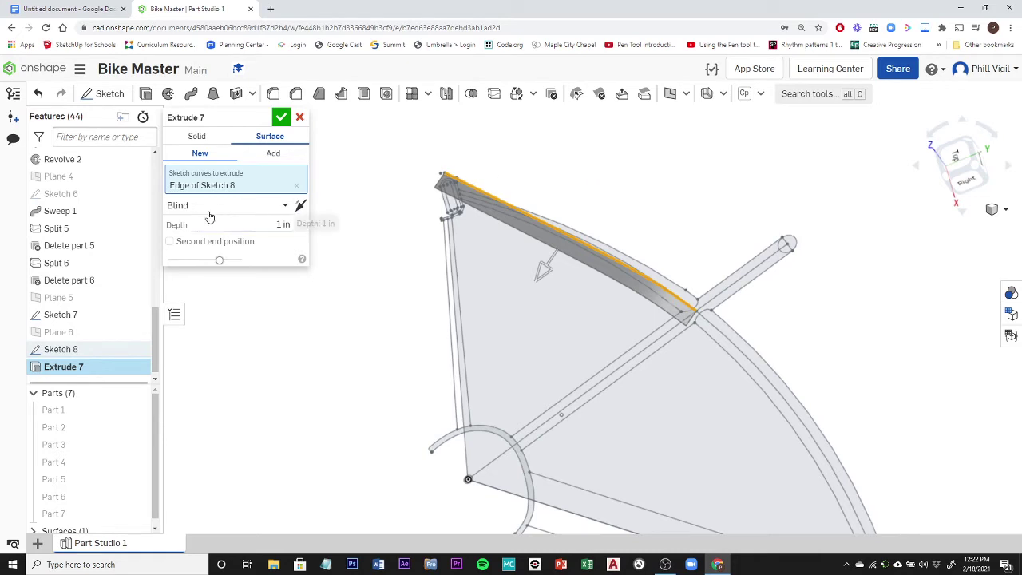
pyautogui.click(286, 209)
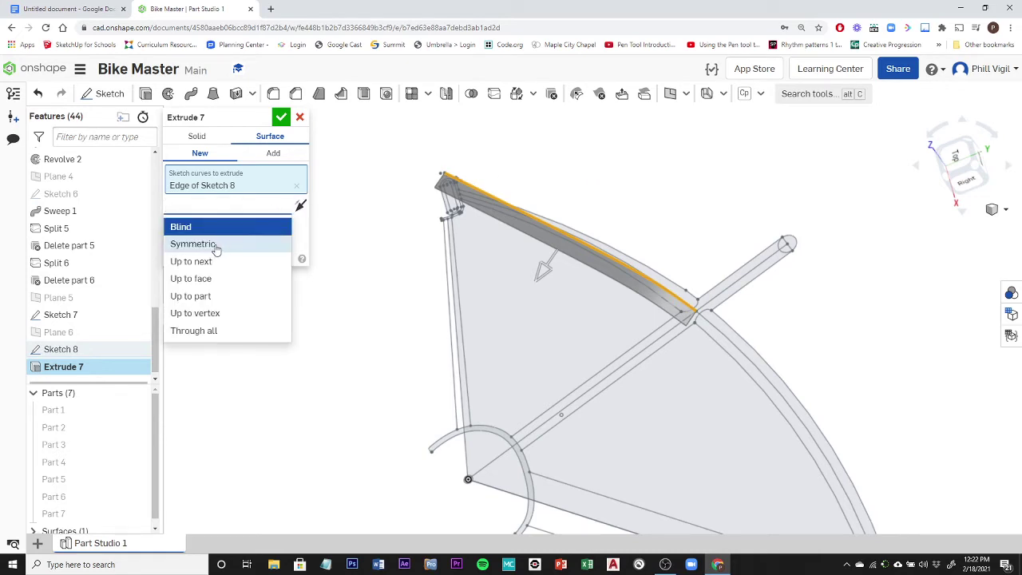
pyautogui.click(214, 243)
pyautogui.click(289, 225)
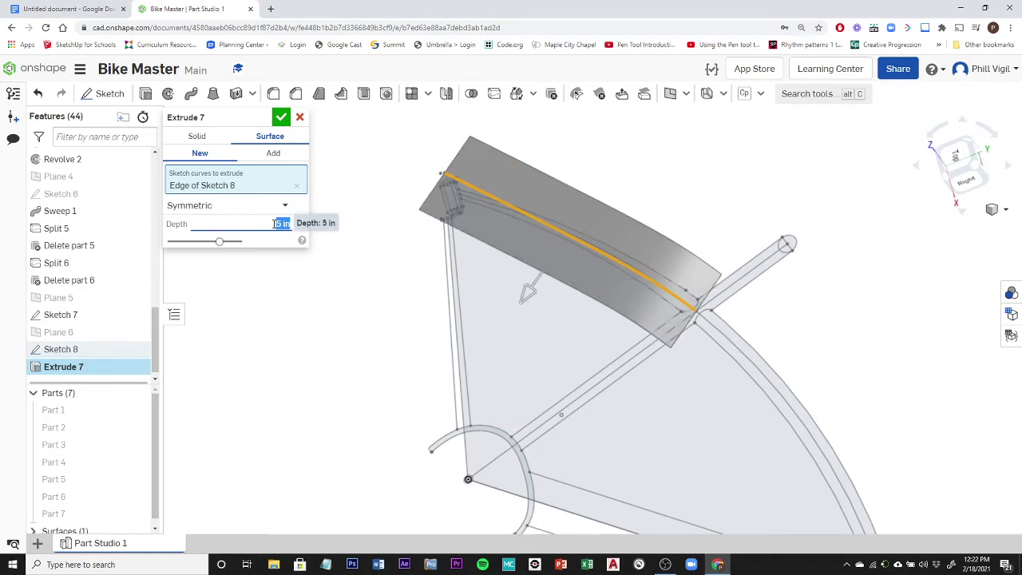
pyautogui.click(281, 118)
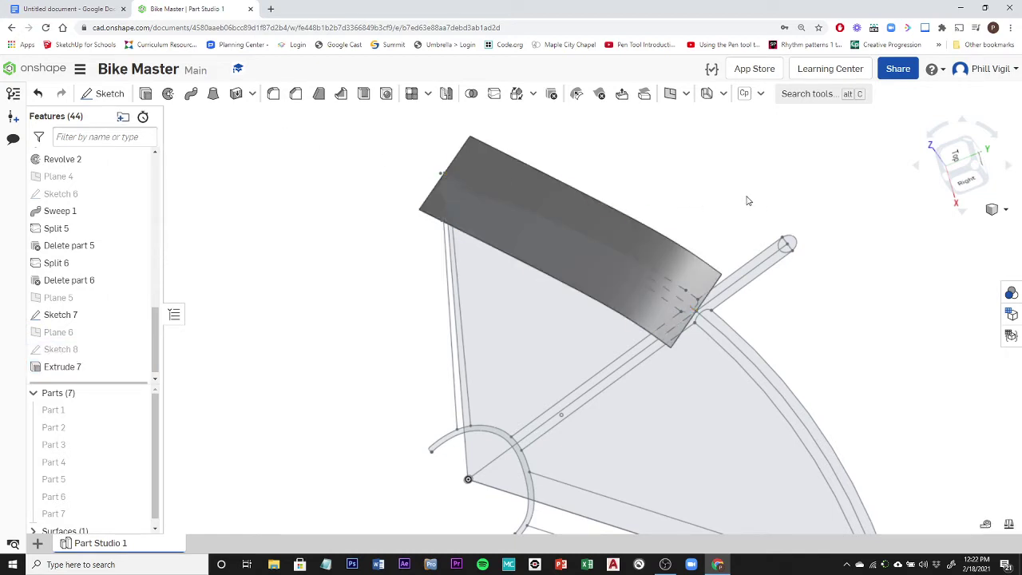
# Extrude the Frame Sketch's upper rear stay centerline as a new blind surface about 5.3 in deep, passing through the spline surface.
pyautogui.moveTo(747, 201); pyautogui.dragTo(657, 208, button='right')
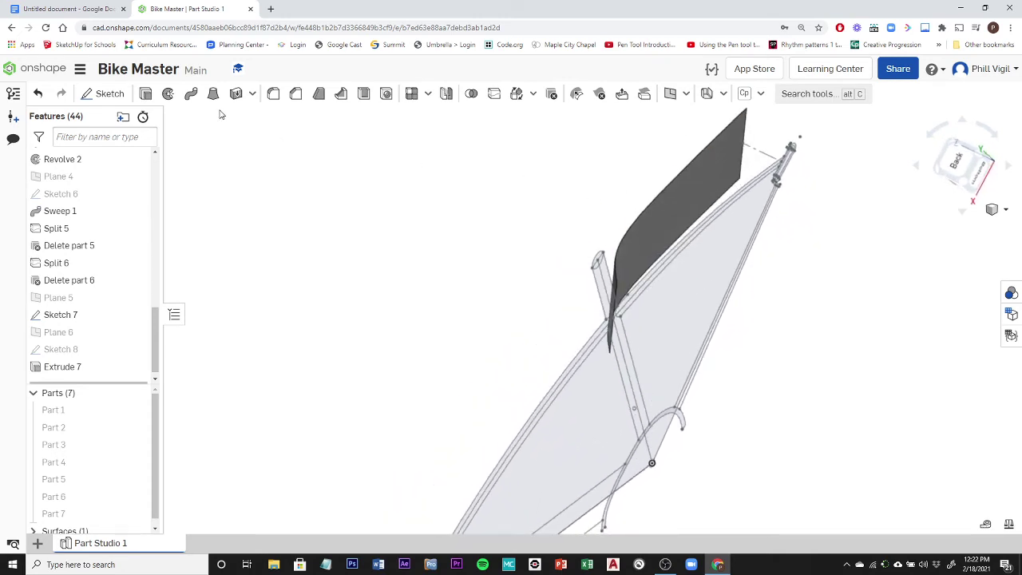
pyautogui.click(145, 94)
pyautogui.click(276, 138)
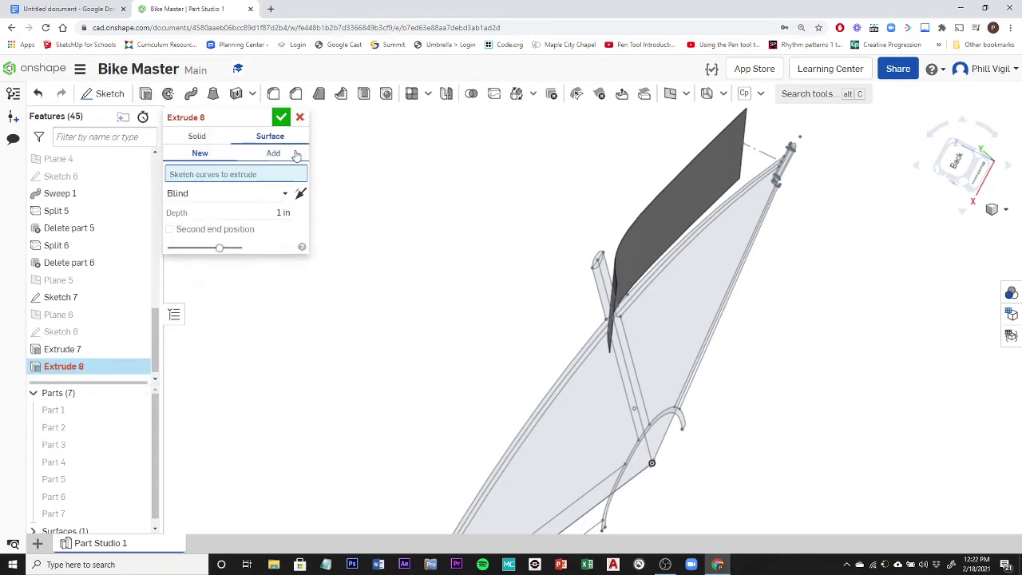
pyautogui.click(695, 237)
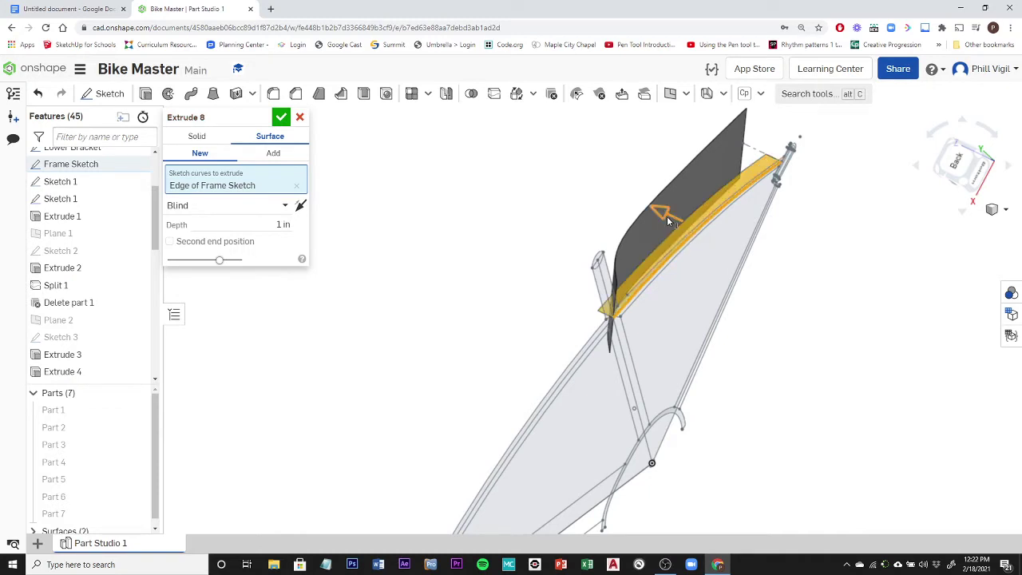
pyautogui.moveTo(663, 218); pyautogui.dragTo(595, 179)
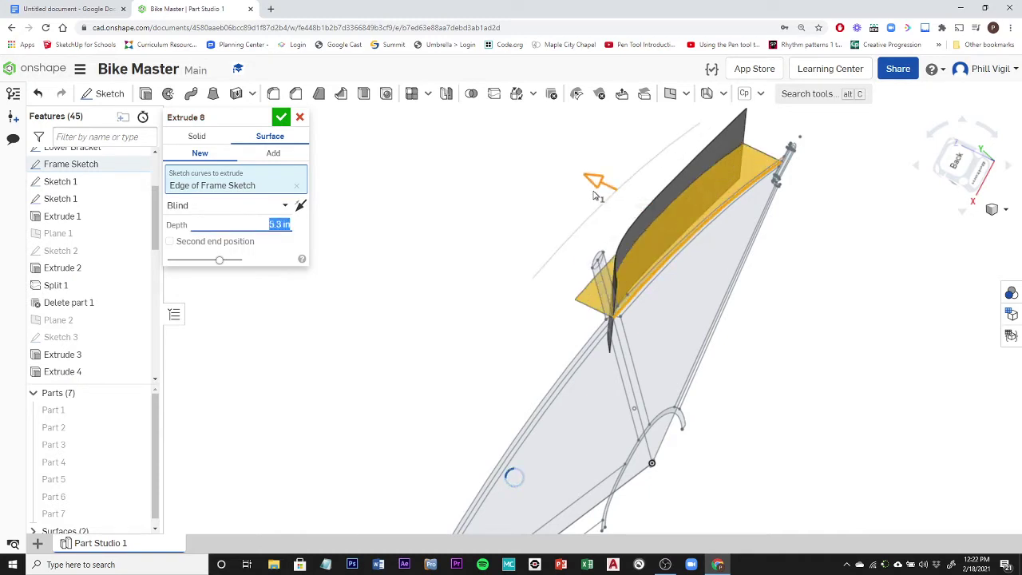
pyautogui.click(281, 117)
# Examine from several angles how the two extruded surfaces cross between the dropout and seat tube, and find them in the surfaces list.
pyautogui.moveTo(367, 259); pyautogui.dragTo(571, 274, button='right')
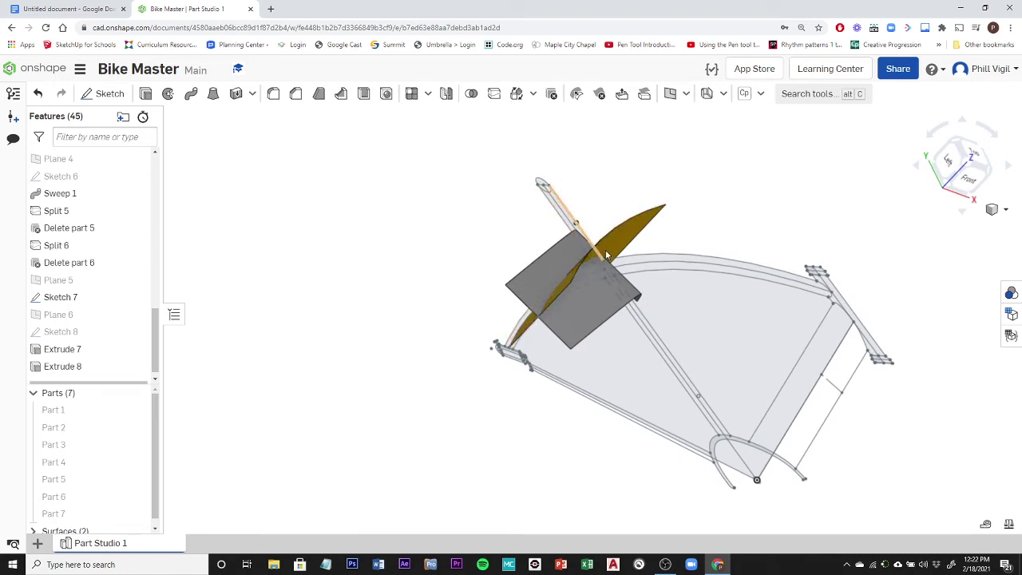
pyautogui.moveTo(735, 299); pyautogui.dragTo(716, 365, button='right')
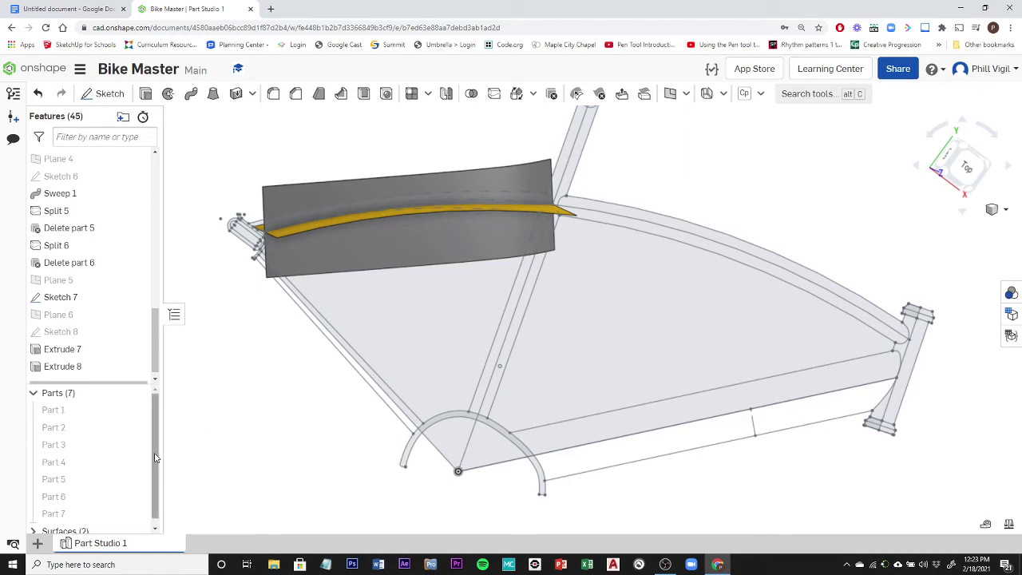
pyautogui.scroll(-1, 157, 460)
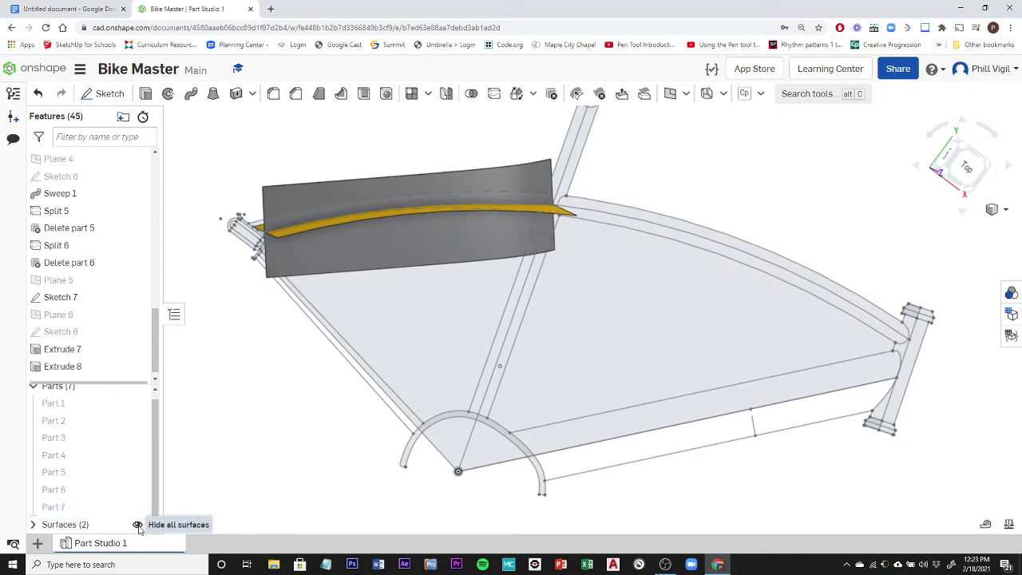
# Hide all surfaces and show Sketch 8 so its spline can be selected alongside the Frame Sketch.
pyautogui.click(138, 525)
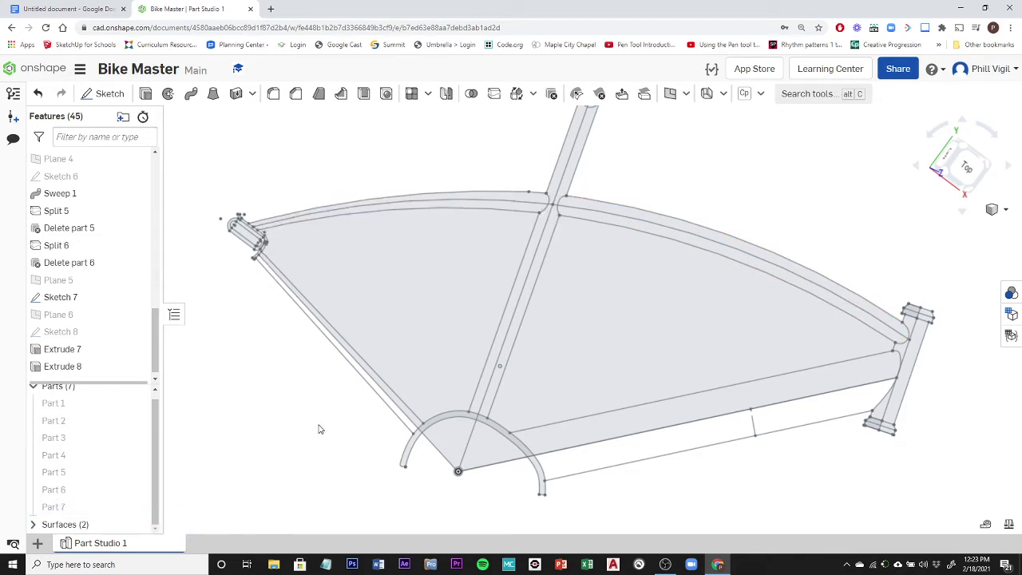
pyautogui.moveTo(317, 435); pyautogui.dragTo(293, 365, button='right')
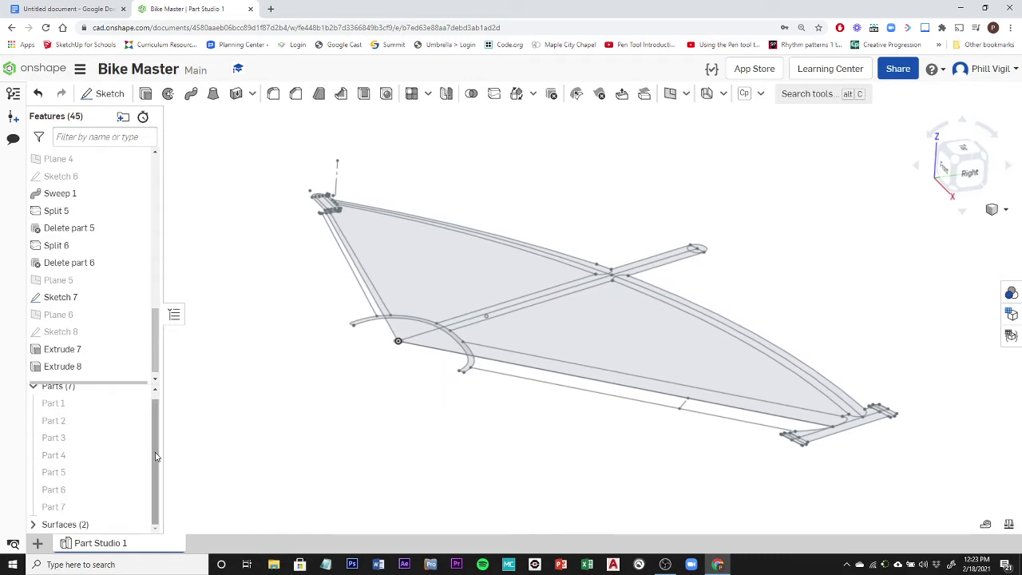
pyautogui.scroll(1, 158, 440)
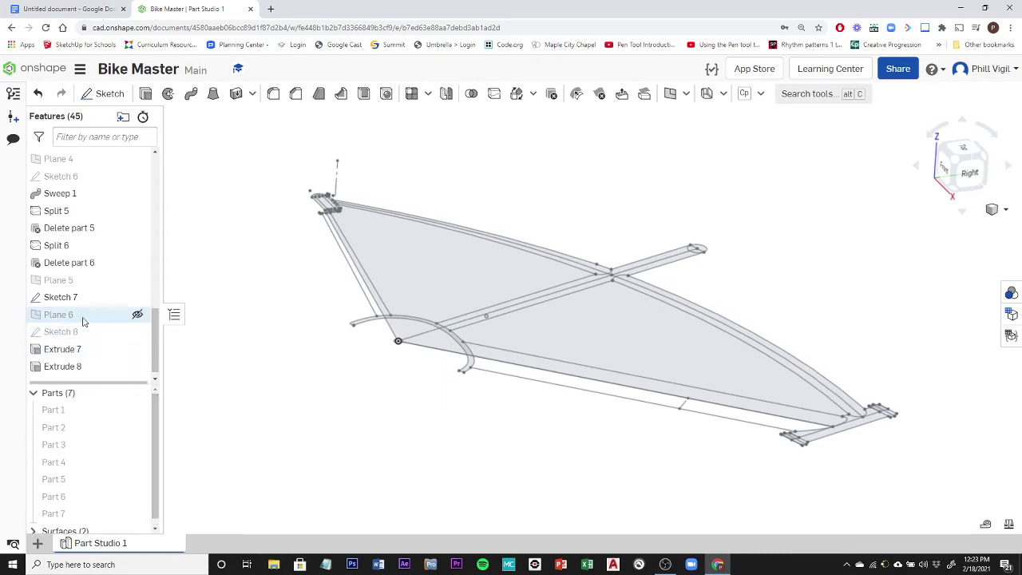
pyautogui.click(137, 331)
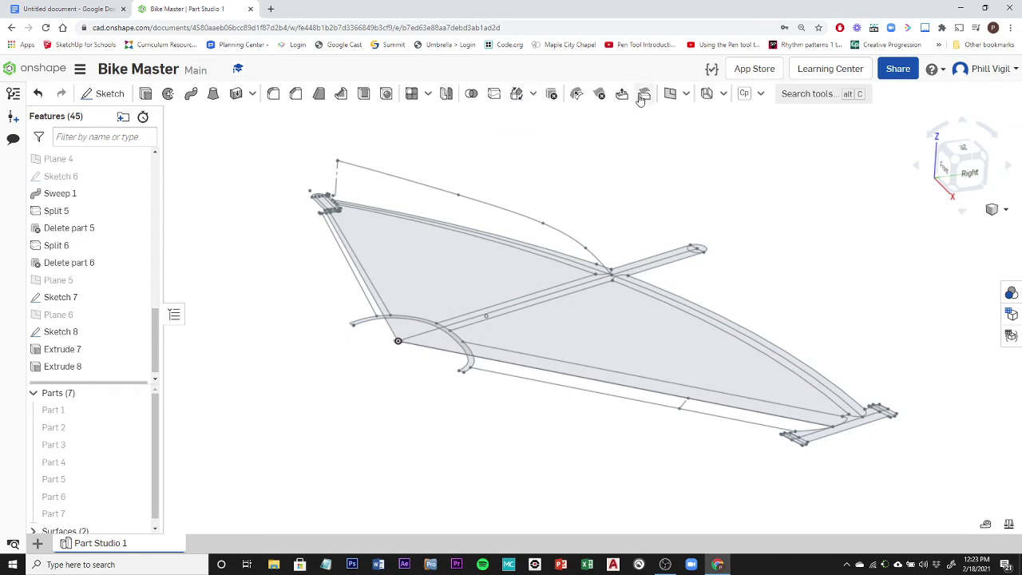
# Create a projected curve from the Sketch 8 spline and the Frame Sketch's upper rear stay centerline.
pyautogui.click(686, 94)
pyautogui.click(717, 252)
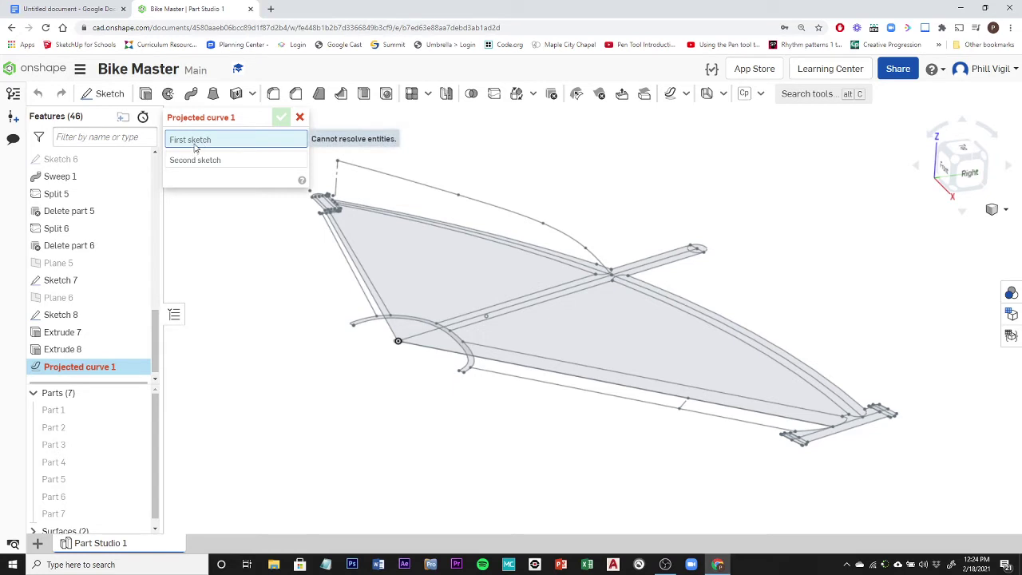
pyautogui.click(426, 189)
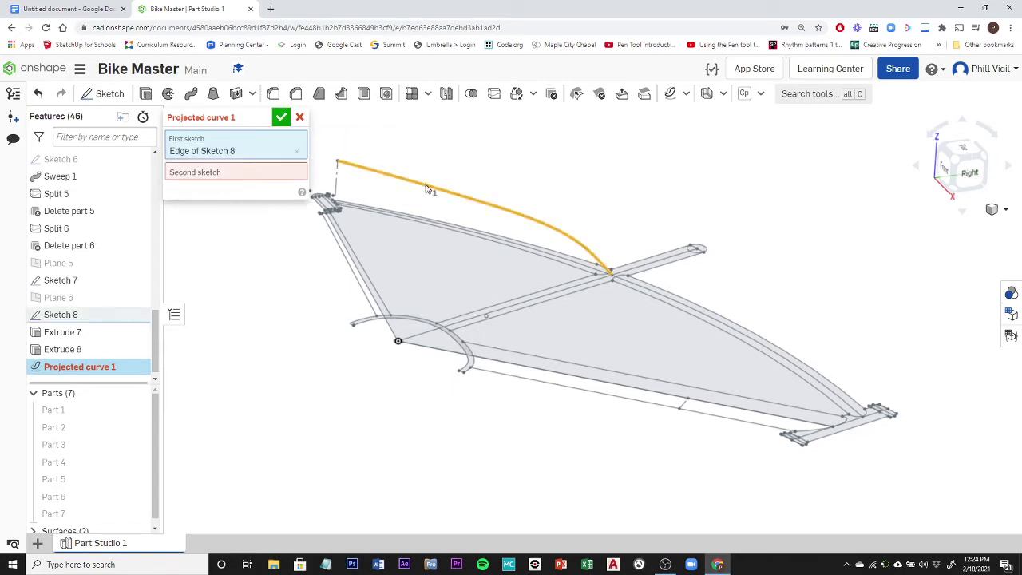
pyautogui.click(194, 179)
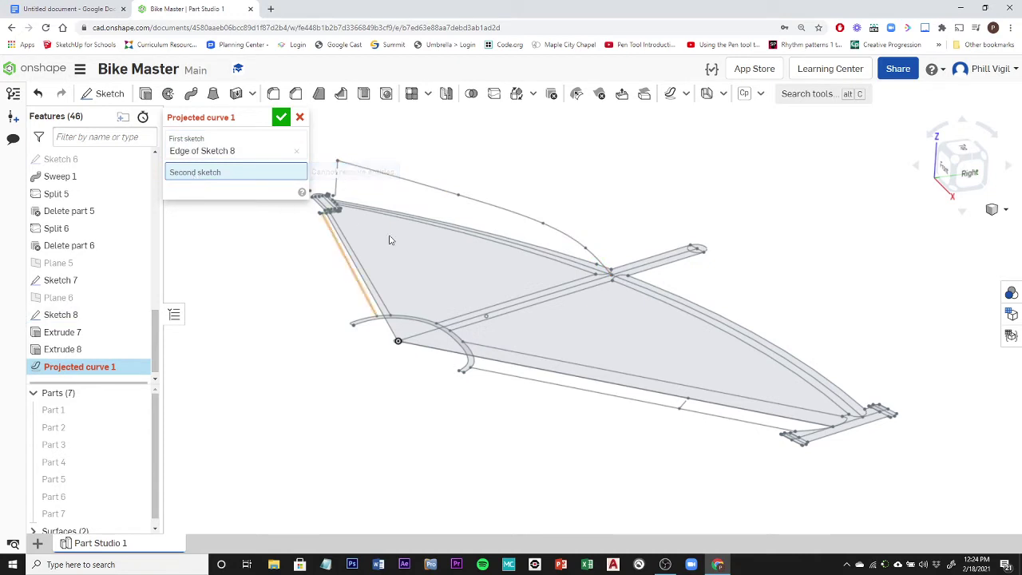
pyautogui.click(575, 266)
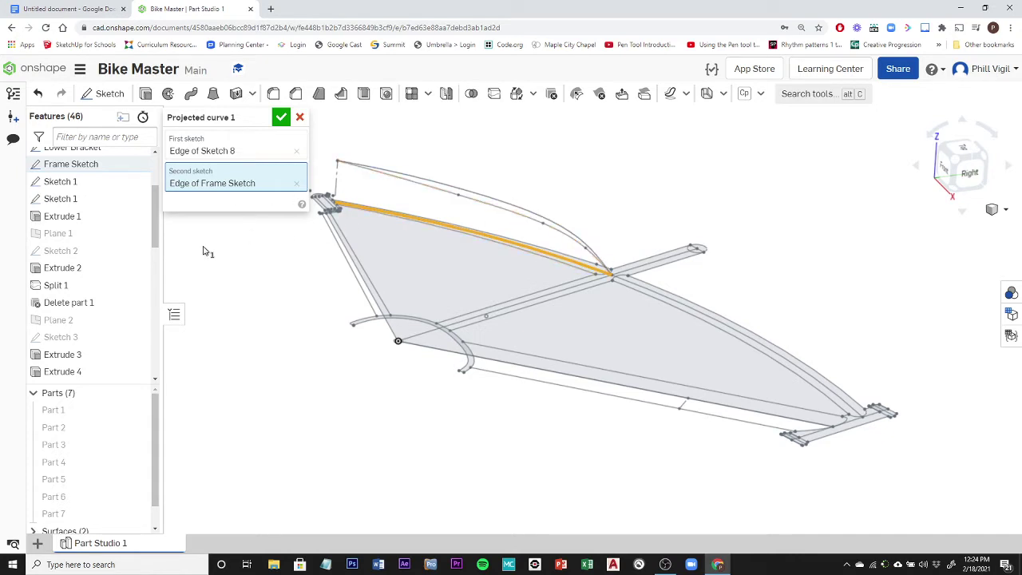
pyautogui.moveTo(182, 263); pyautogui.dragTo(176, 342, button='right')
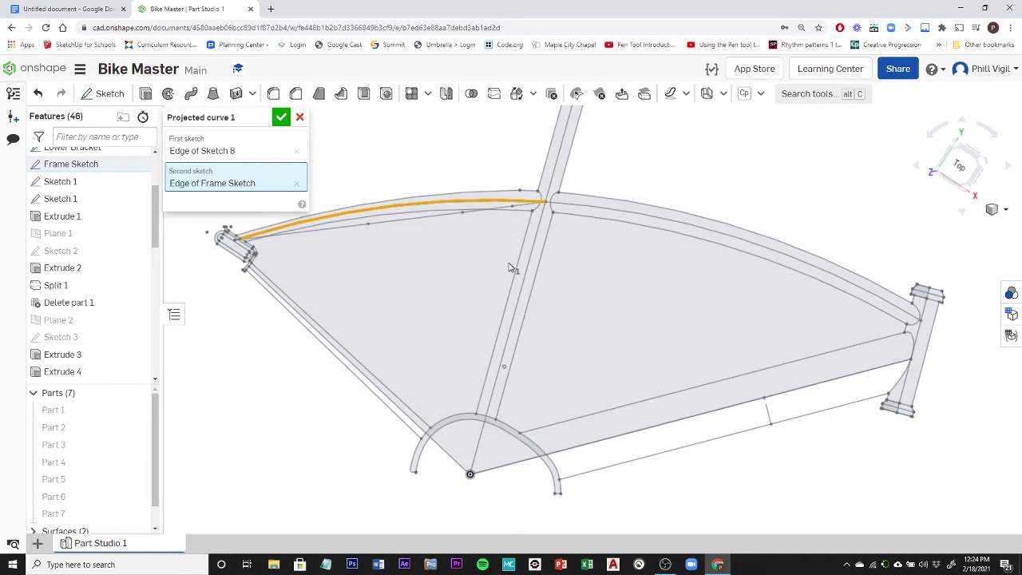
pyautogui.click(280, 118)
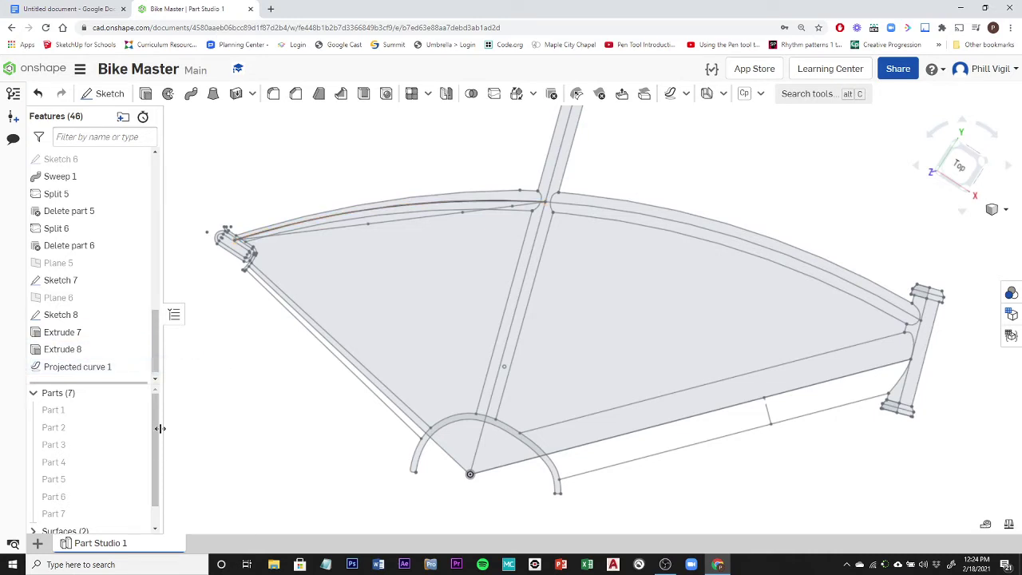
# Examine the projected curve and its ends at the seat tube and the dropout.
pyautogui.moveTo(257, 434)
pyautogui.mouseDown(button='right')
pyautogui.moveTo(265, 368)
pyautogui.moveTo(229, 372)
pyautogui.moveTo(290, 413)
pyautogui.moveTo(257, 422)
pyautogui.moveTo(238, 401)
pyautogui.mouseUp(button='right')
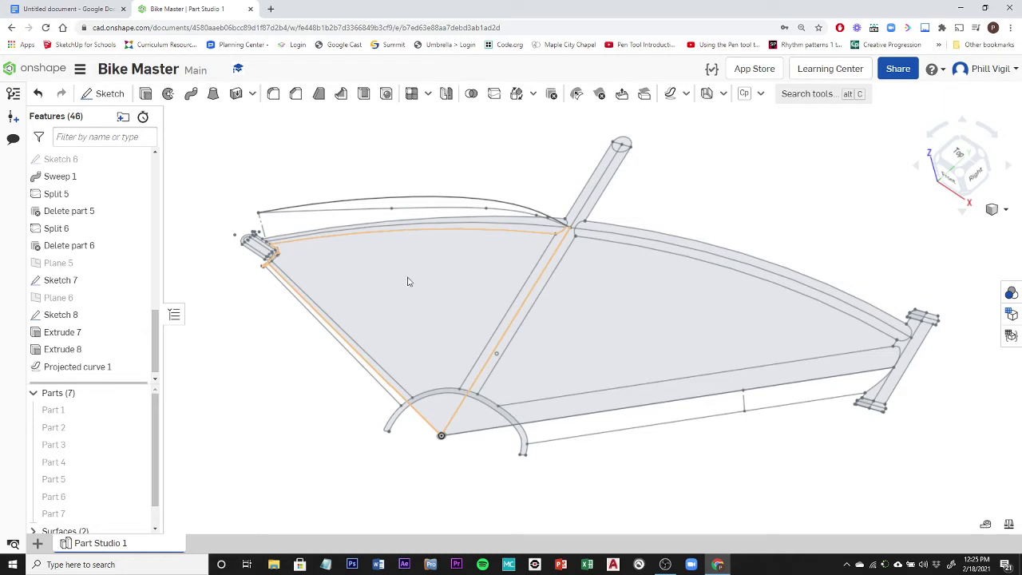
pyautogui.scroll(-3, 408, 281)
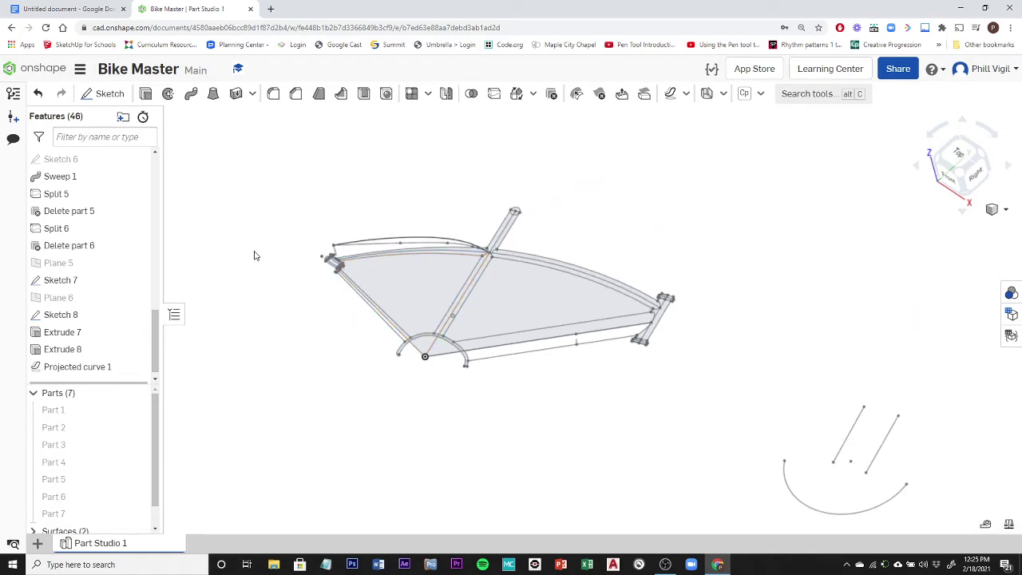
pyautogui.moveTo(254, 255); pyautogui.dragTo(258, 295, button='middle')
pyautogui.scroll(5, 463, 280)
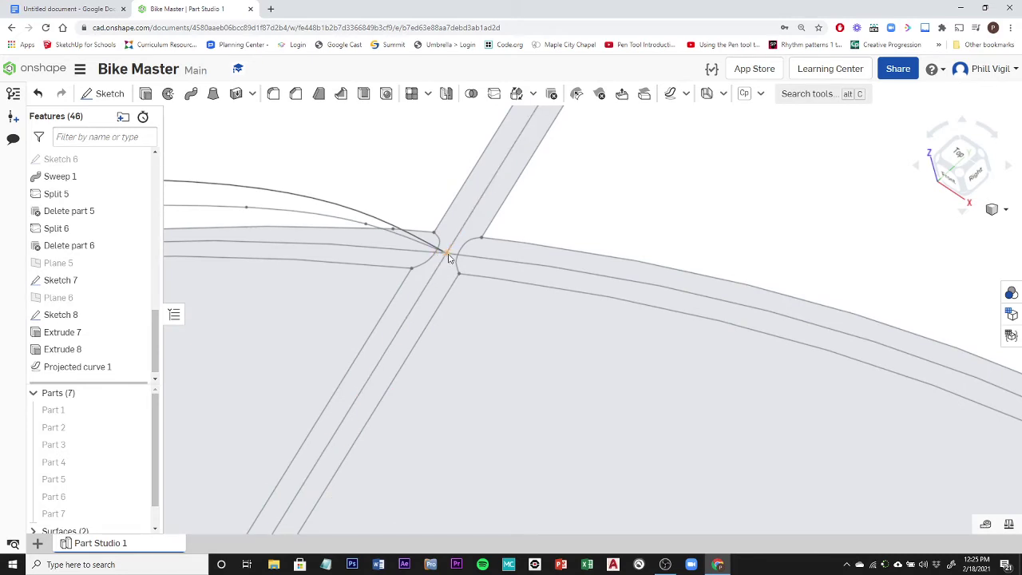
pyautogui.scroll(-5, 444, 260)
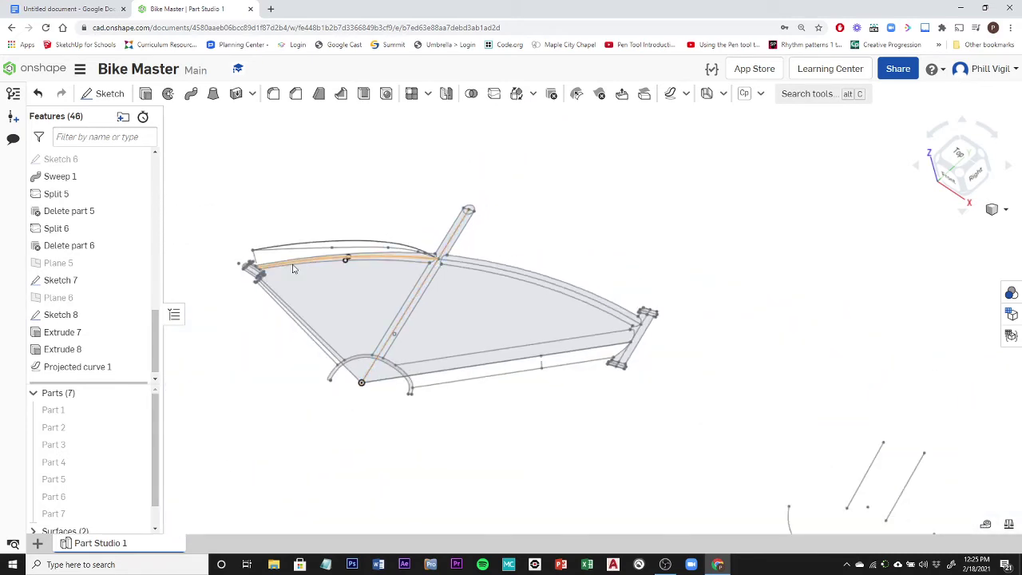
pyautogui.scroll(5, 252, 270)
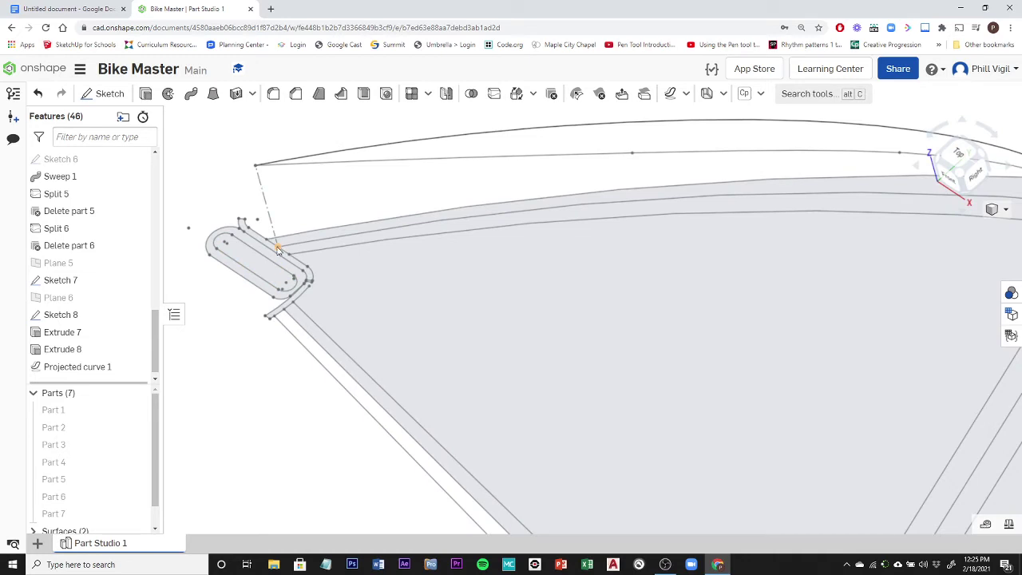
pyautogui.scroll(-5, 278, 250)
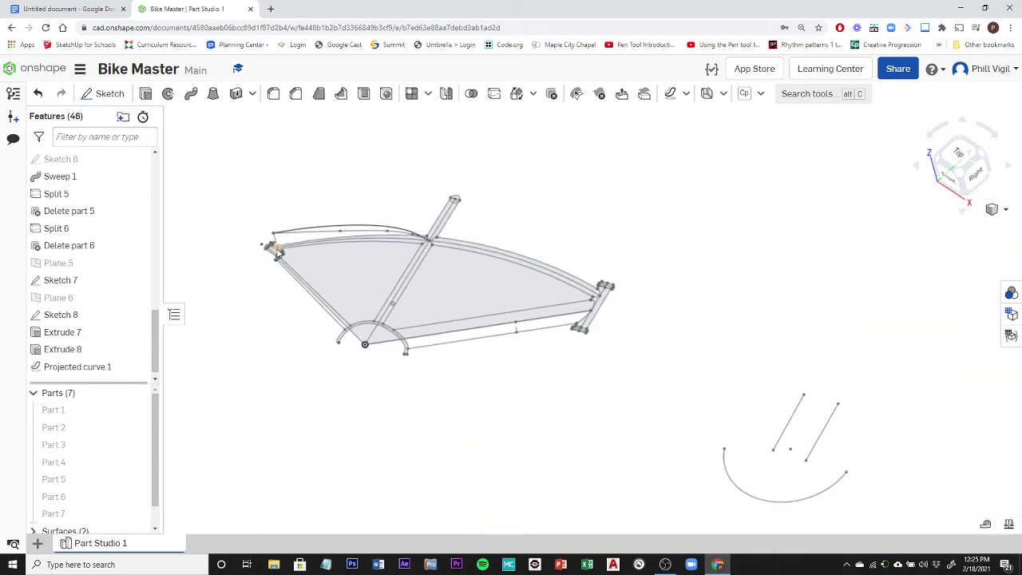
# Create a Curve point plane at the projected curve's end vertex on the seat tube.
pyautogui.click(685, 94)
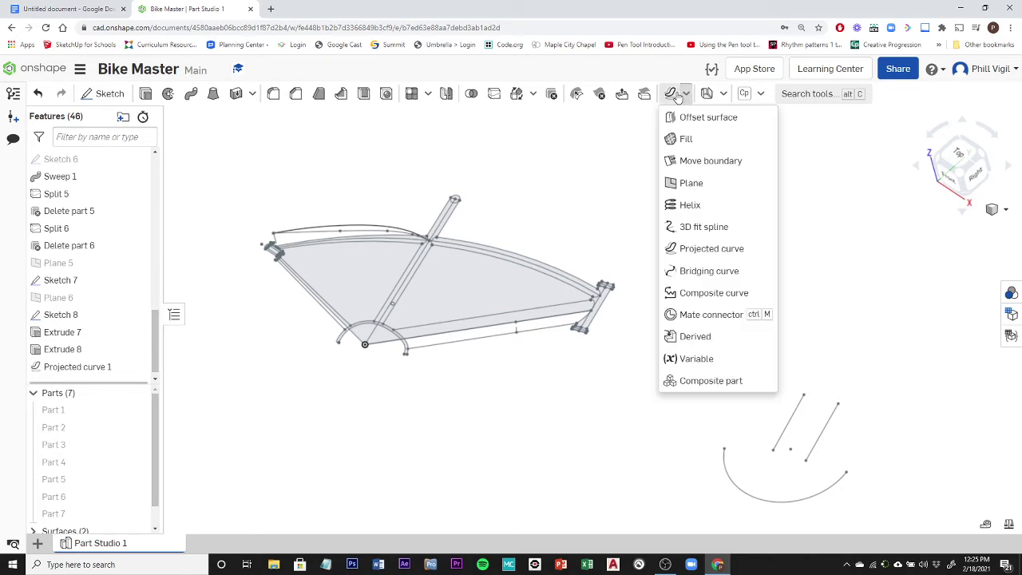
pyautogui.click(678, 190)
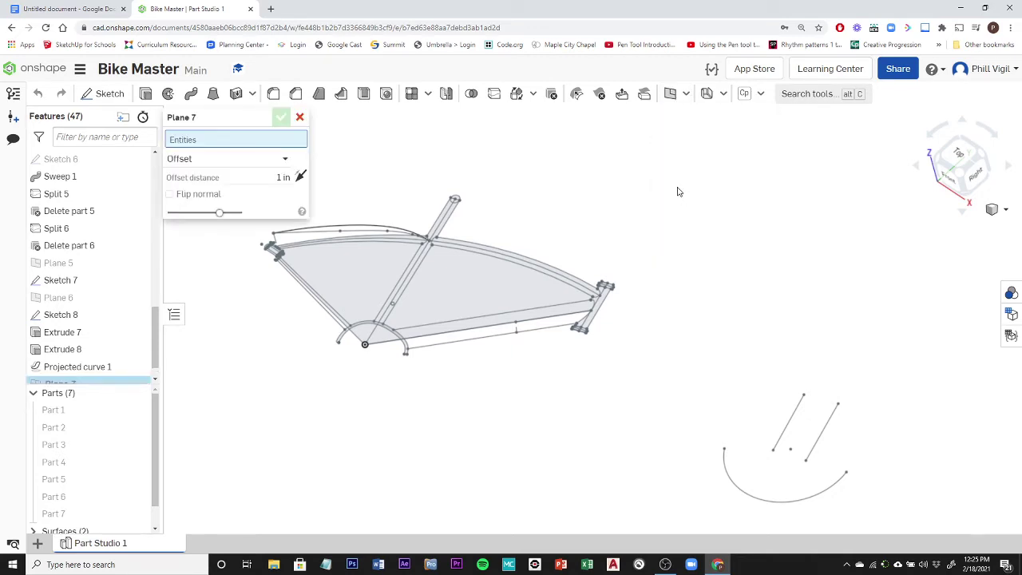
pyautogui.click(195, 158)
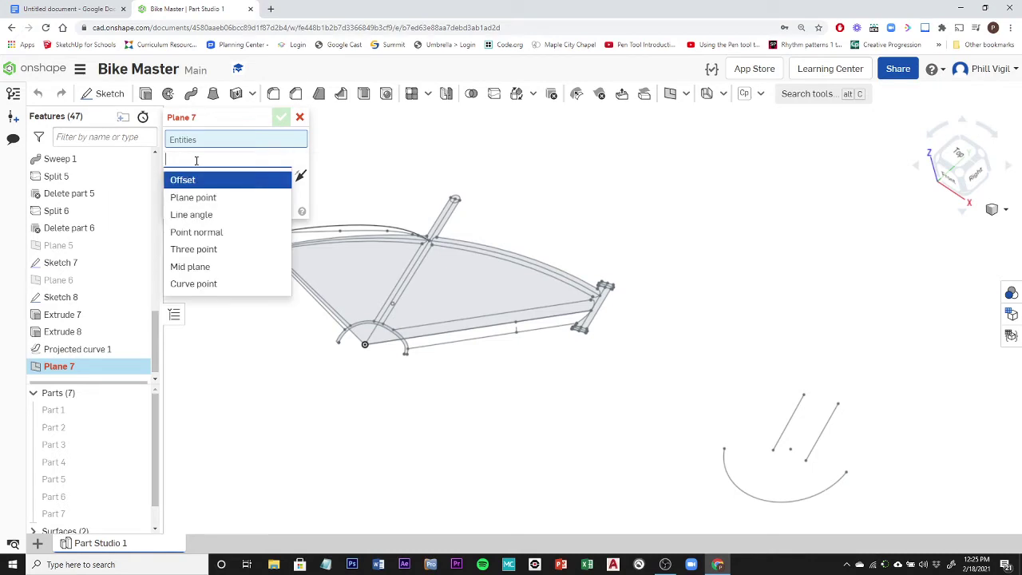
pyautogui.click(185, 286)
pyautogui.scroll(5, 486, 217)
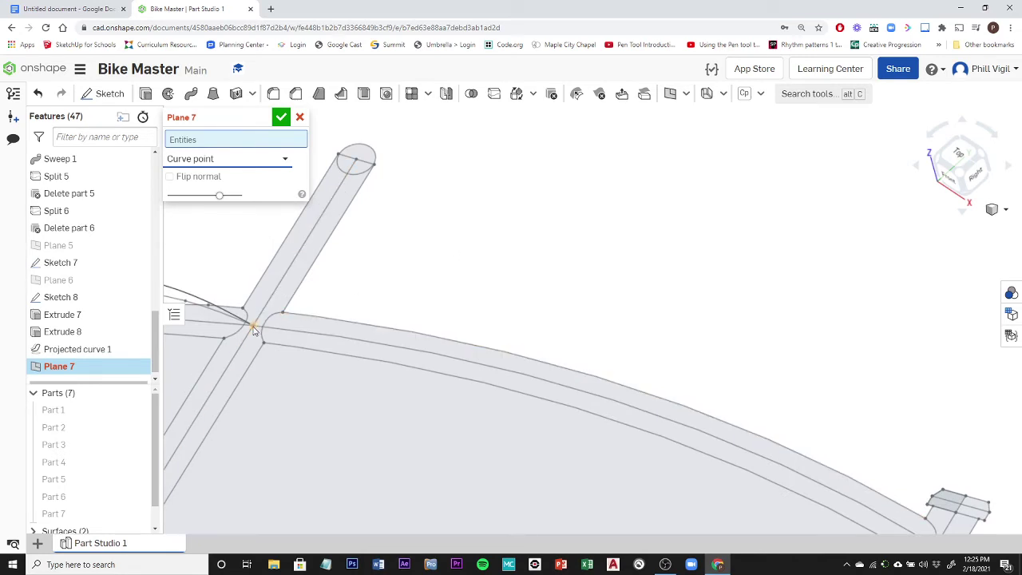
pyautogui.click(253, 327)
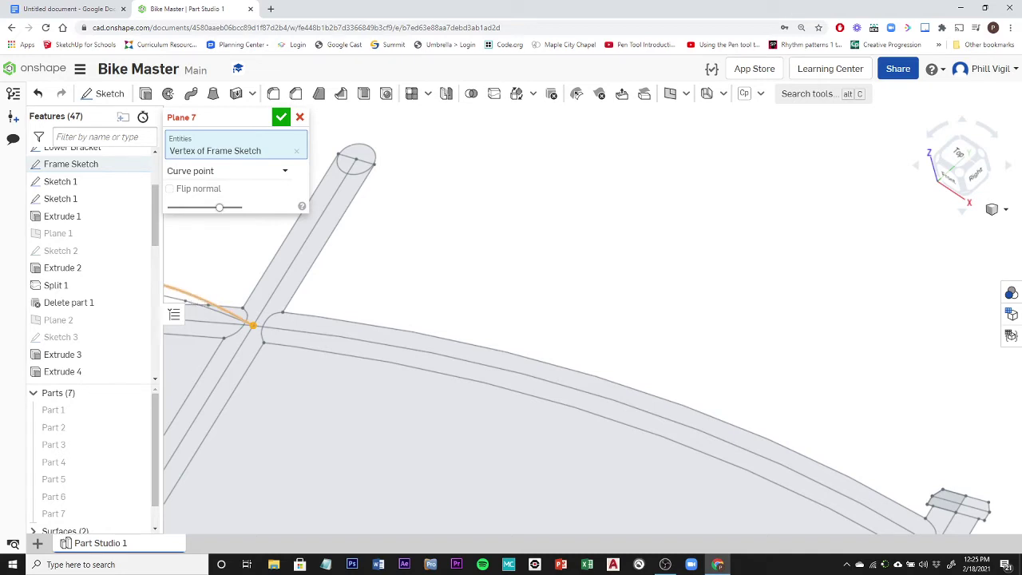
pyautogui.click(192, 300)
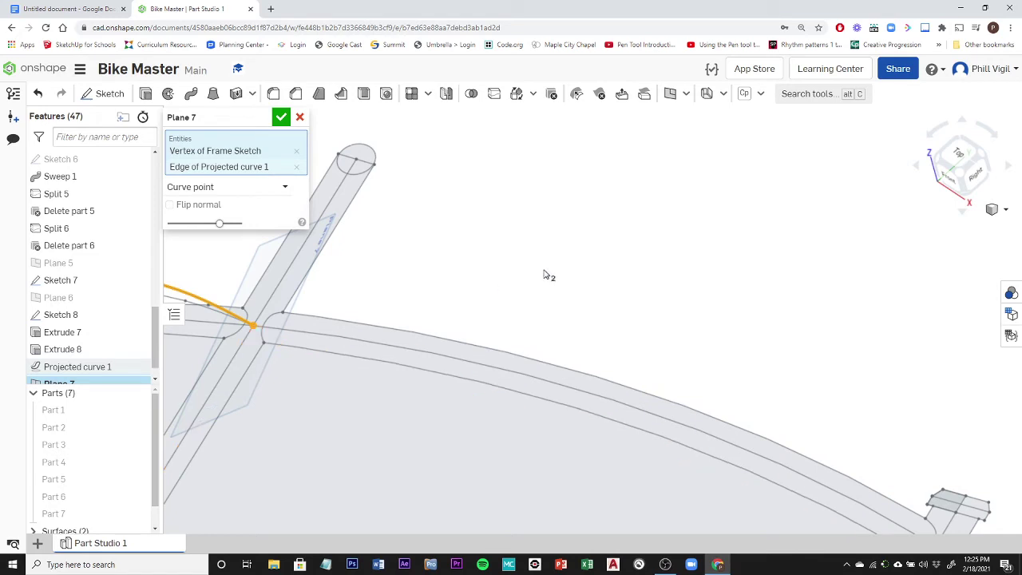
pyautogui.moveTo(544, 274); pyautogui.dragTo(488, 292, button='right')
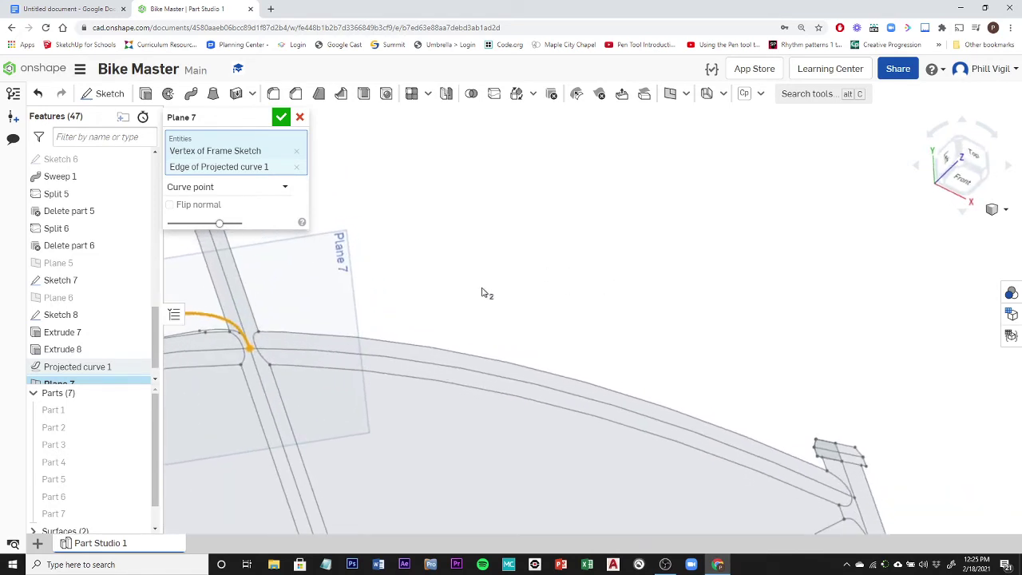
pyautogui.moveTo(481, 293); pyautogui.dragTo(895, 231, button='middle')
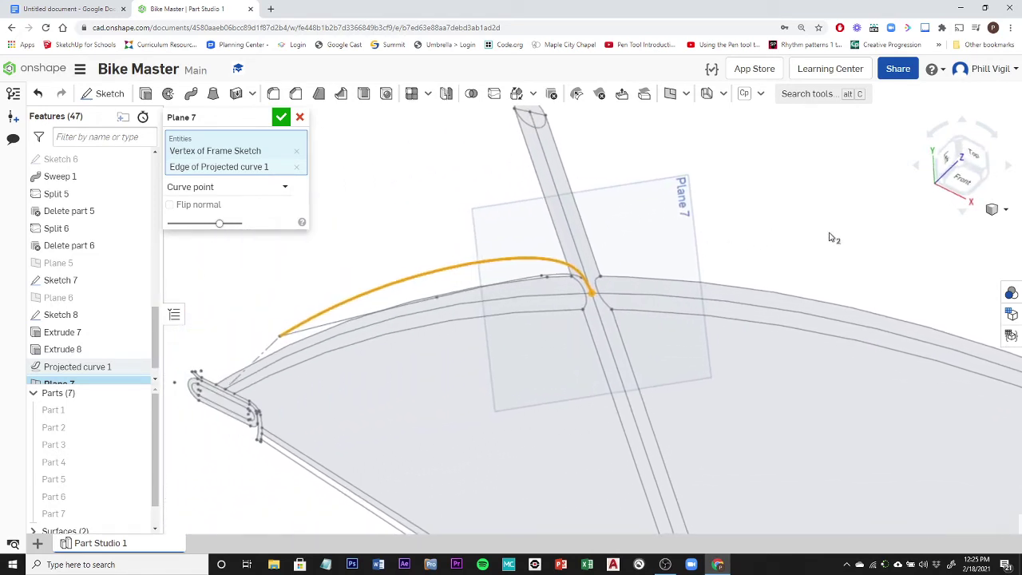
pyautogui.click(281, 118)
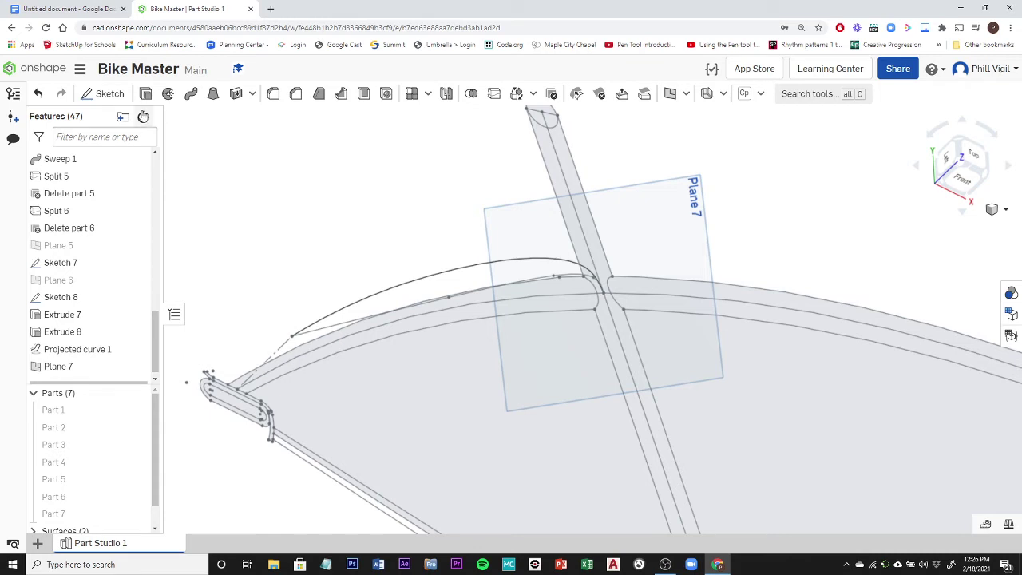
# Start a new sketch on Plane 7 at the seat tube end of the projected curve.
pyautogui.click(108, 93)
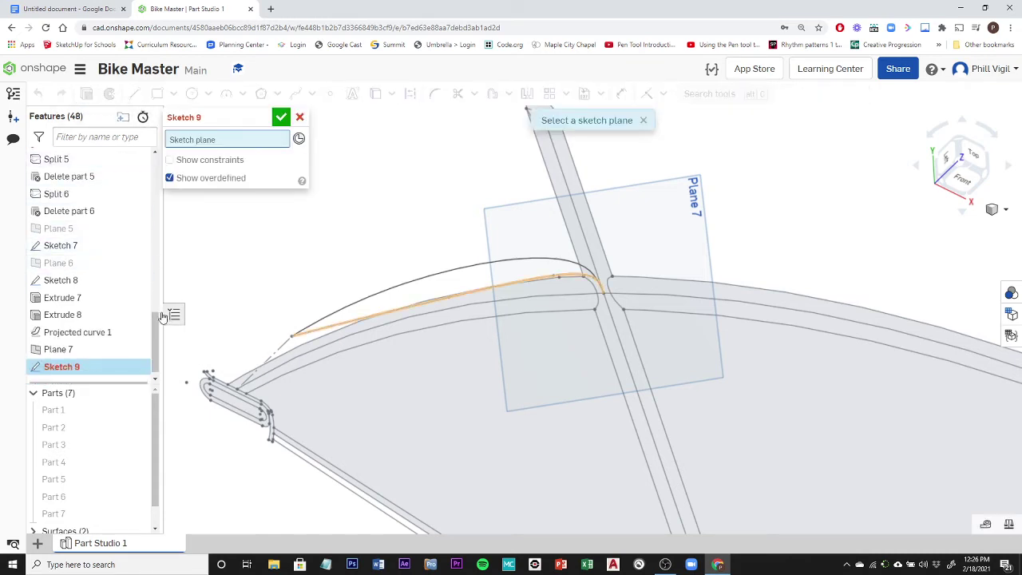
pyautogui.click(70, 356)
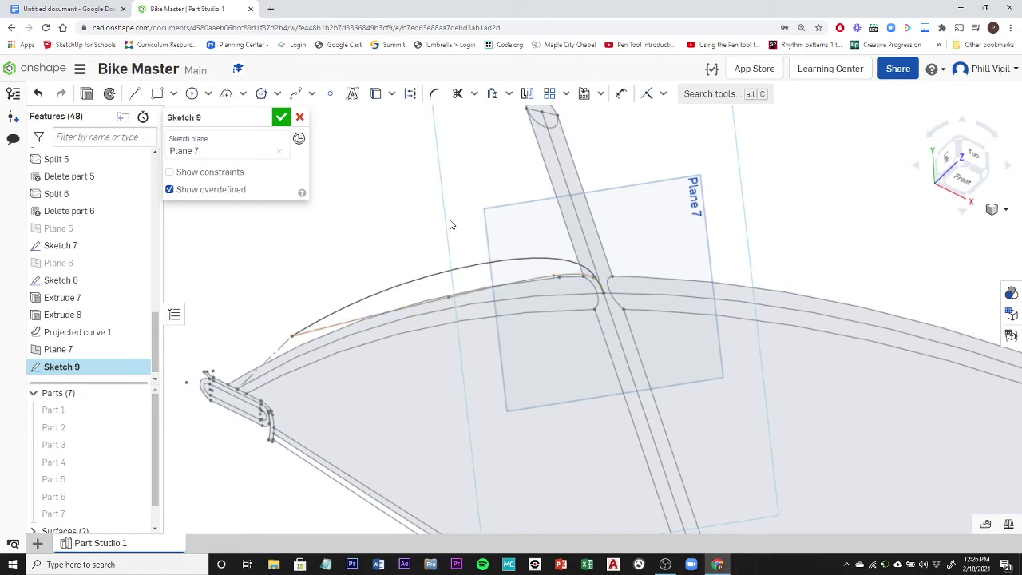
pyautogui.click(192, 93)
pyautogui.scroll(5, 559, 275)
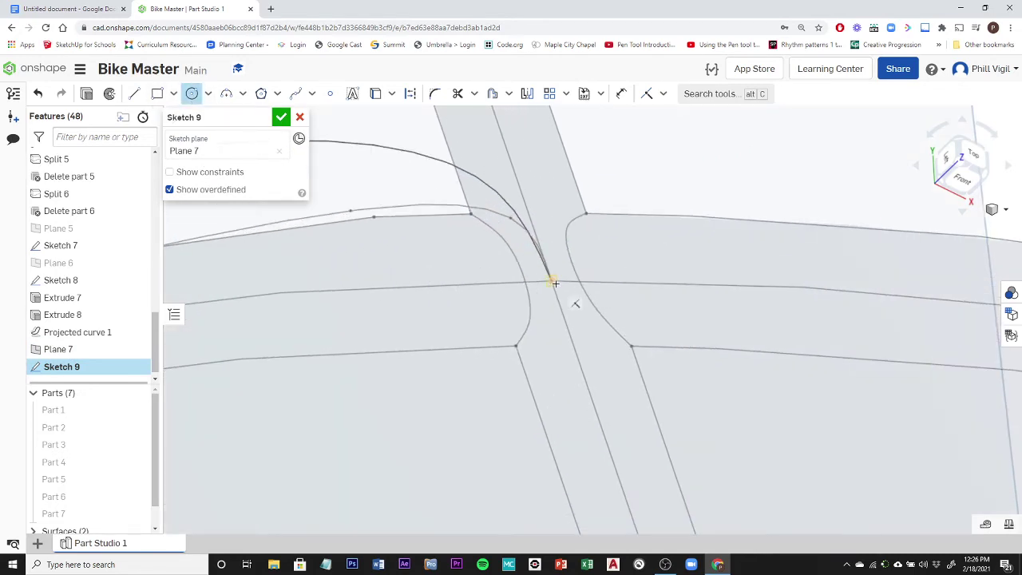
pyautogui.click(551, 281)
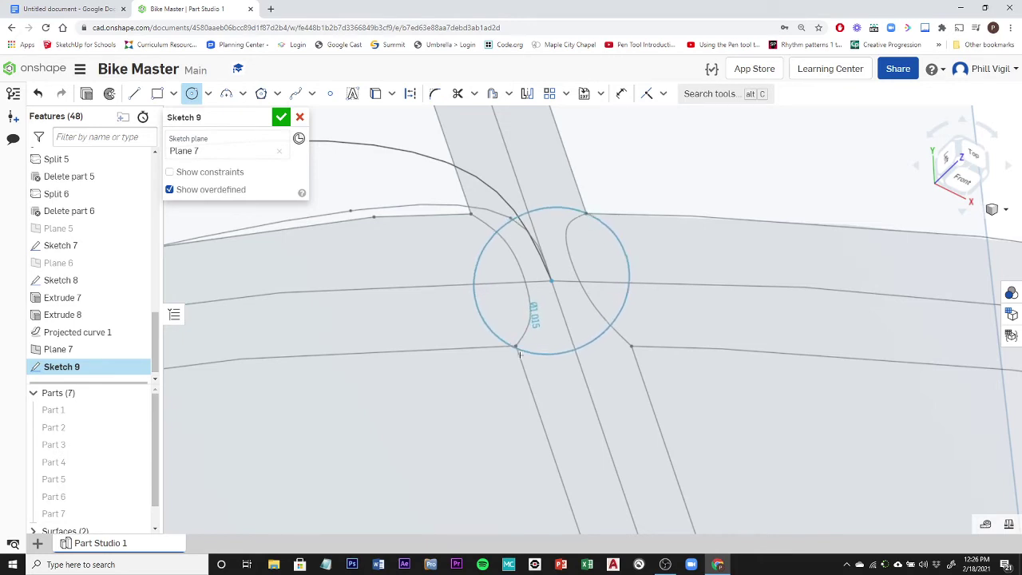
pyautogui.scroll(3, 525, 363)
pyautogui.scroll(2, 525, 363)
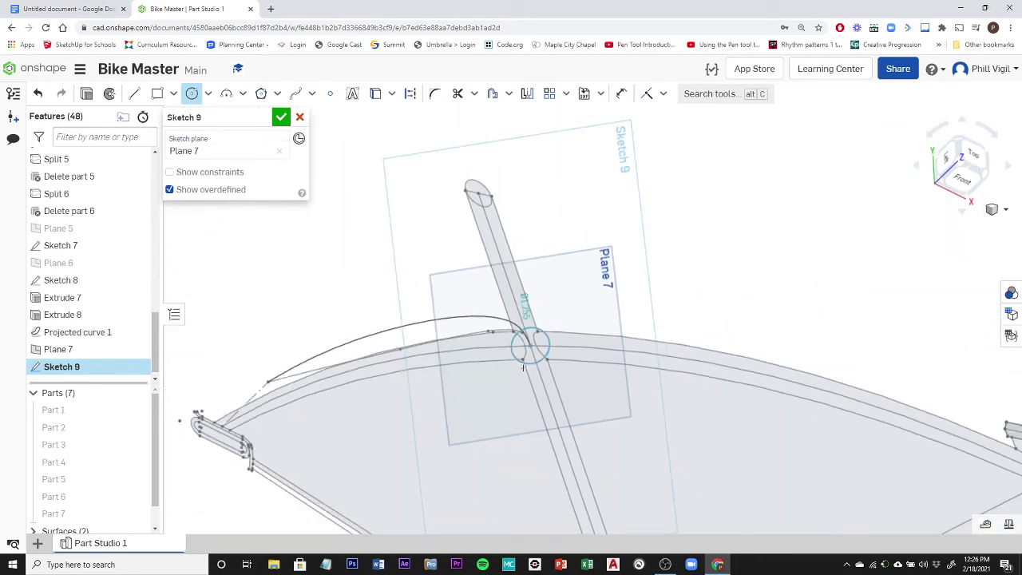
pyautogui.moveTo(519, 383); pyautogui.dragTo(551, 384, button='right')
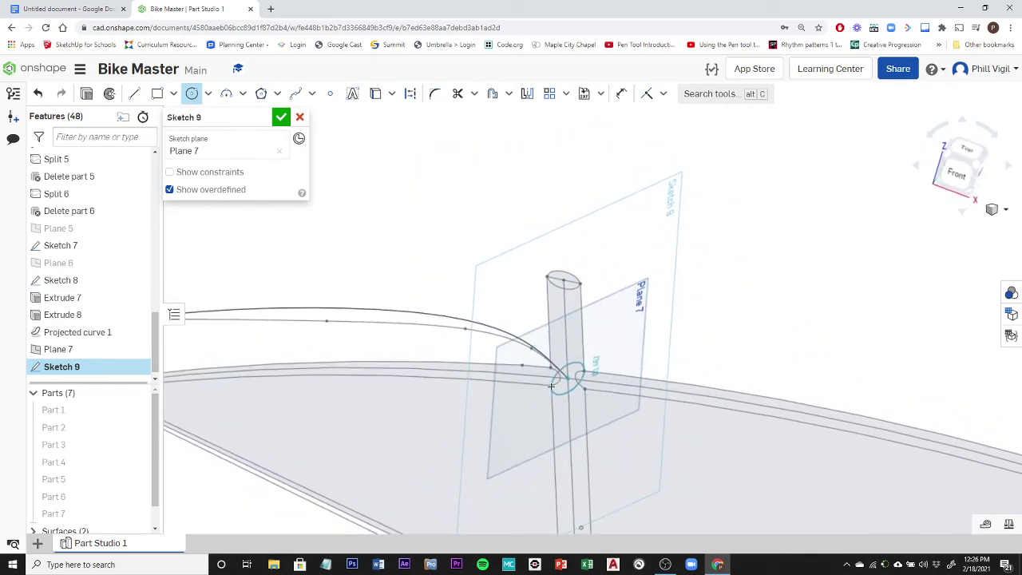
pyautogui.scroll(-3, 546, 391)
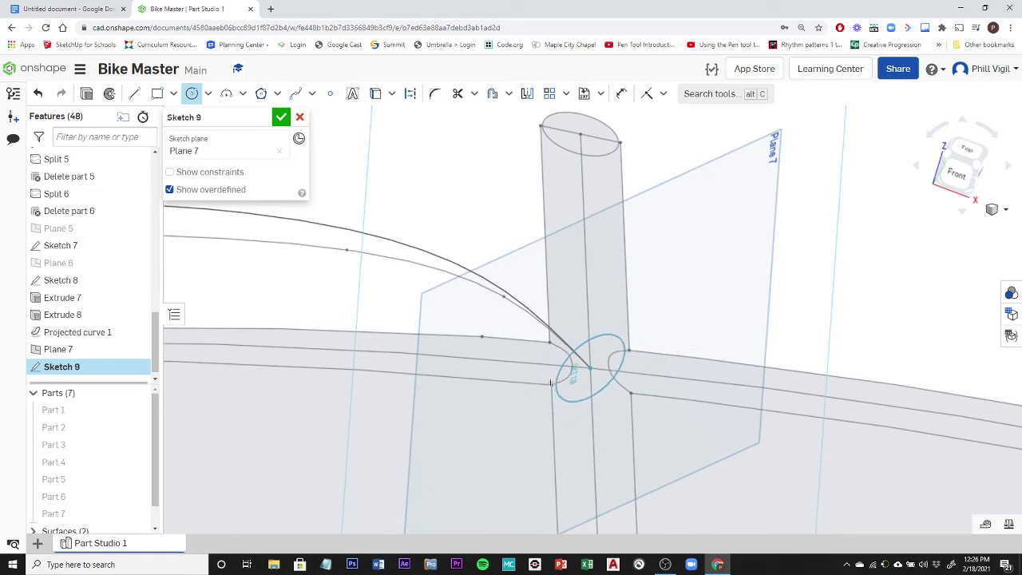
# Project the two corner points of the upper rear stay's end at the seat tube into the sketch.
pyautogui.click(376, 95)
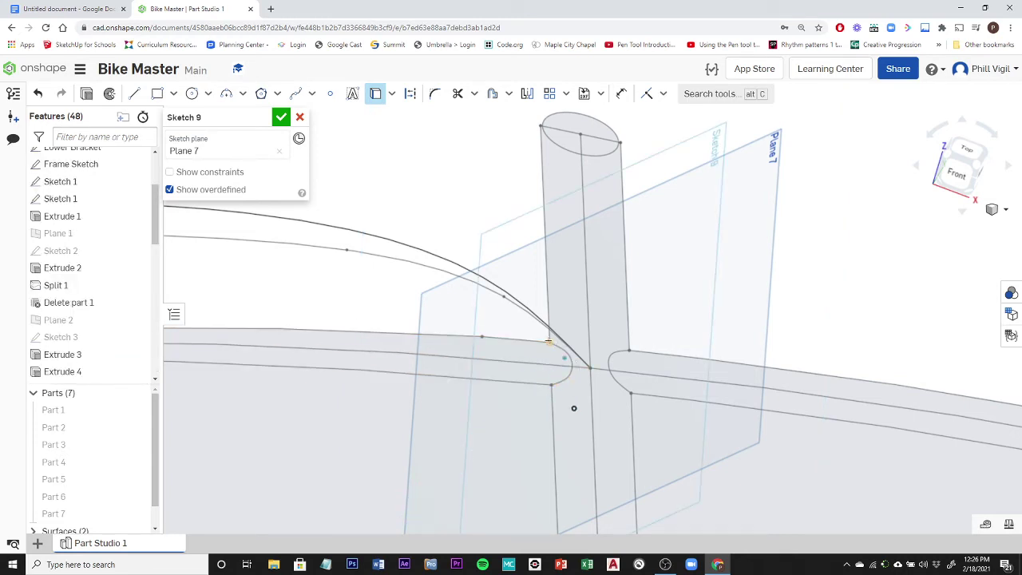
pyautogui.click(575, 396)
pyautogui.scroll(3, 577, 403)
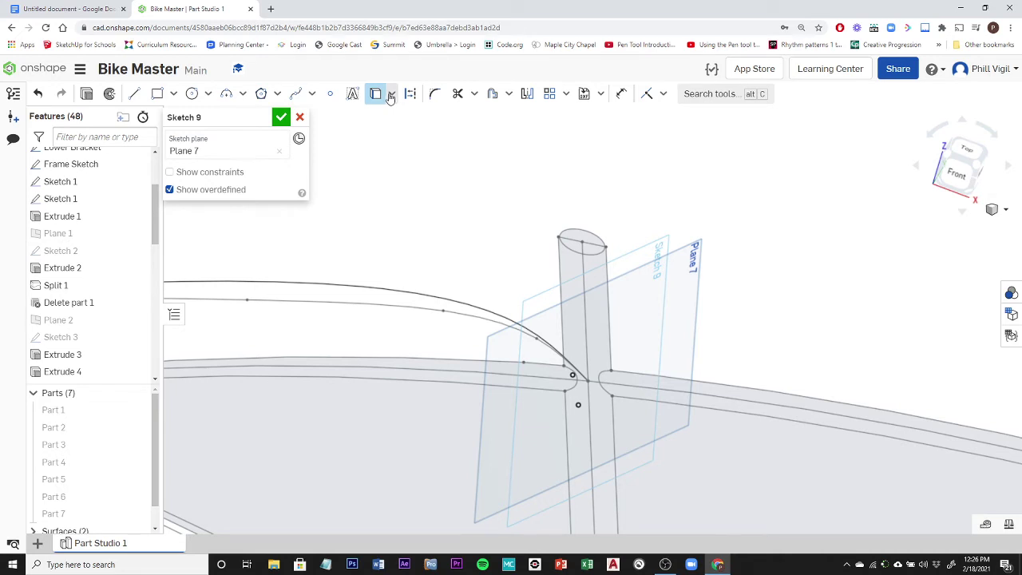
# Draw a circle about 1.38 in in diameter, centred on the projected curve's seat tube end through a projected corner point, and finish the sketch.
pyautogui.click(192, 93)
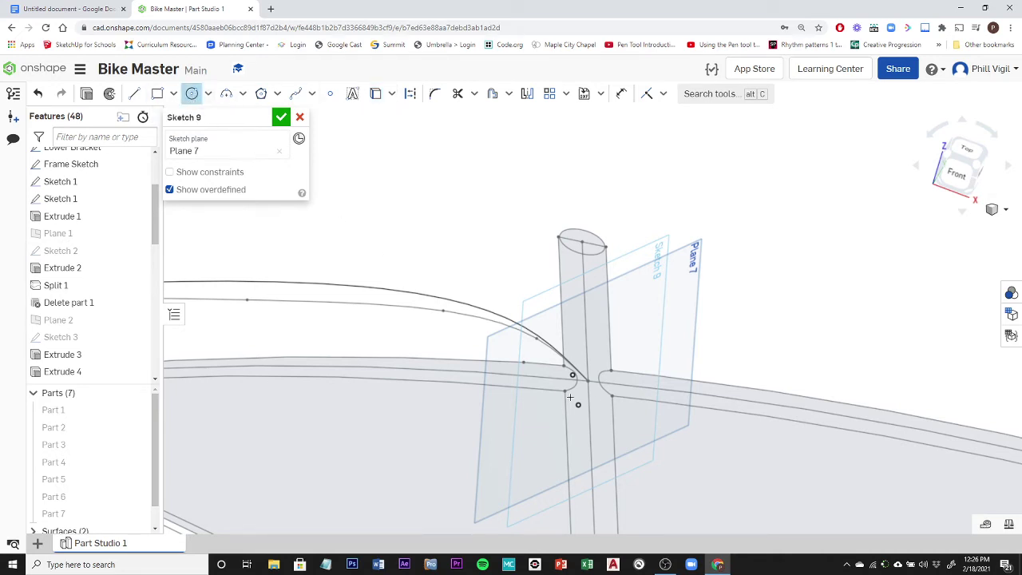
pyautogui.scroll(-4, 594, 394)
pyautogui.click(578, 366)
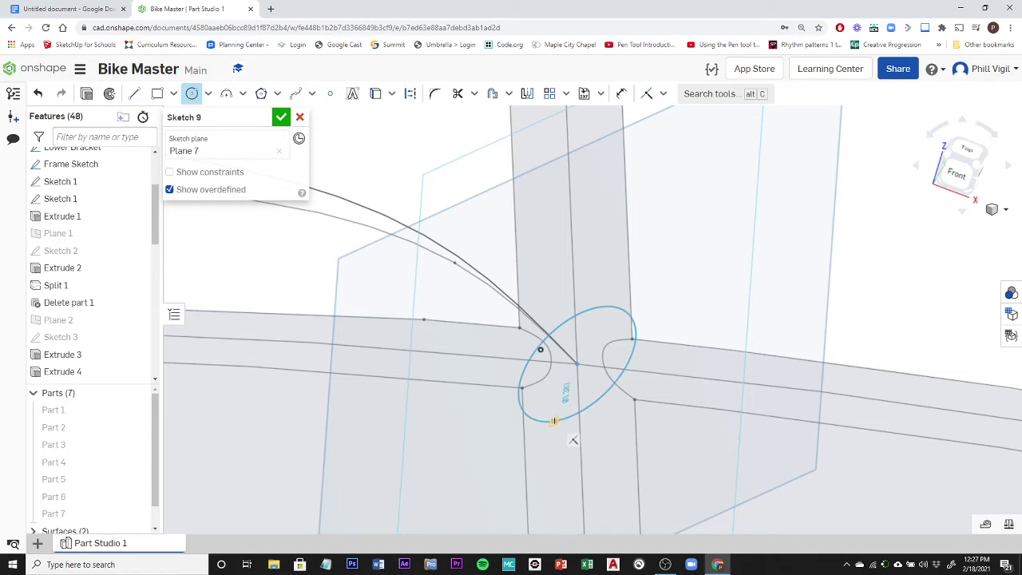
pyautogui.click(553, 421)
pyautogui.scroll(5, 555, 419)
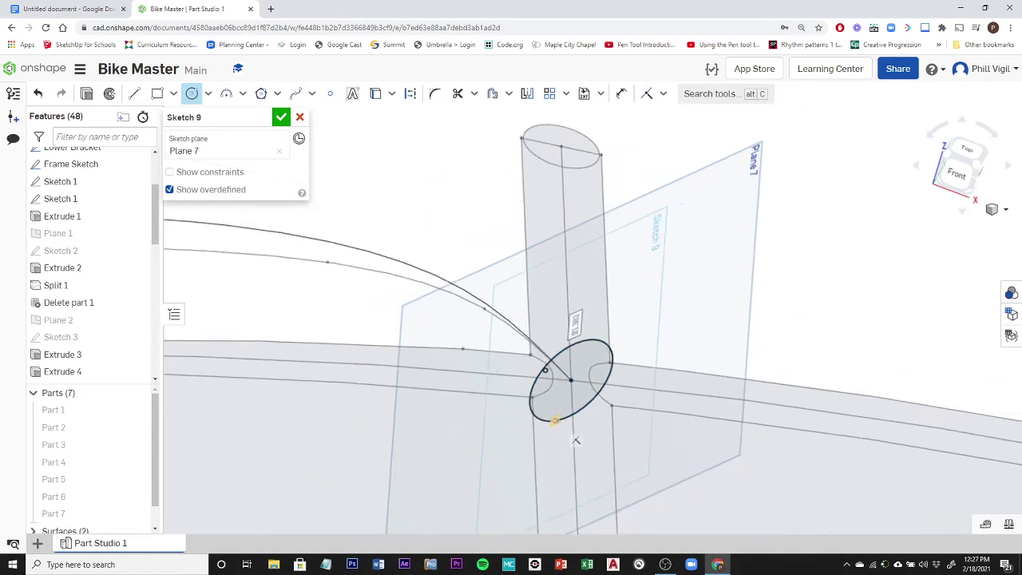
pyautogui.moveTo(631, 455)
pyautogui.mouseDown(button='right')
pyautogui.moveTo(562, 506)
pyautogui.moveTo(571, 508)
pyautogui.moveTo(623, 471)
pyautogui.moveTo(626, 425)
pyautogui.moveTo(543, 436)
pyautogui.moveTo(590, 468)
pyautogui.moveTo(624, 511)
pyautogui.moveTo(640, 490)
pyautogui.moveTo(569, 490)
pyautogui.moveTo(709, 486)
pyautogui.moveTo(691, 487)
pyautogui.mouseUp(button='right')
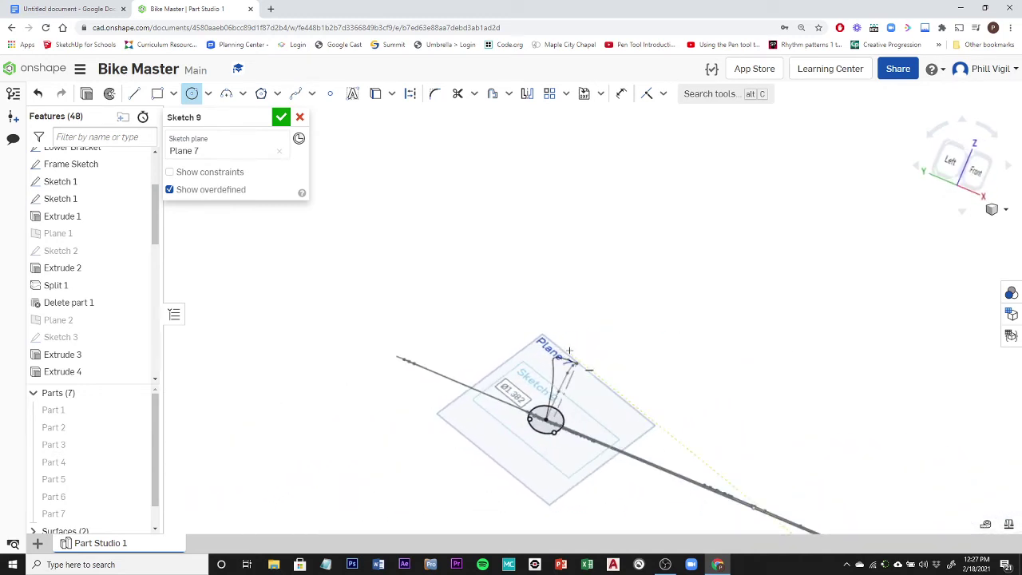
pyautogui.scroll(3, 572, 351)
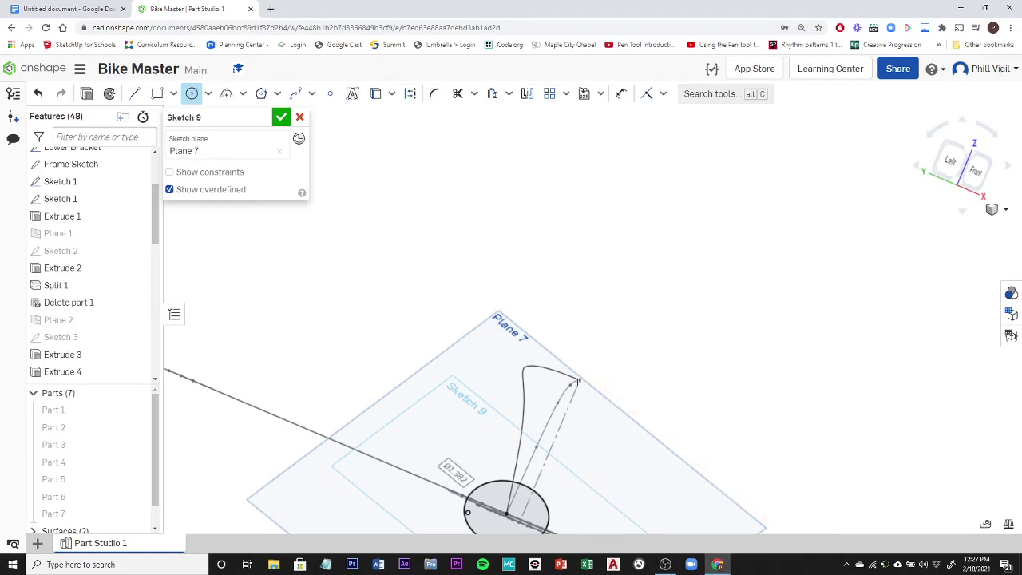
pyautogui.scroll(-2, 576, 373)
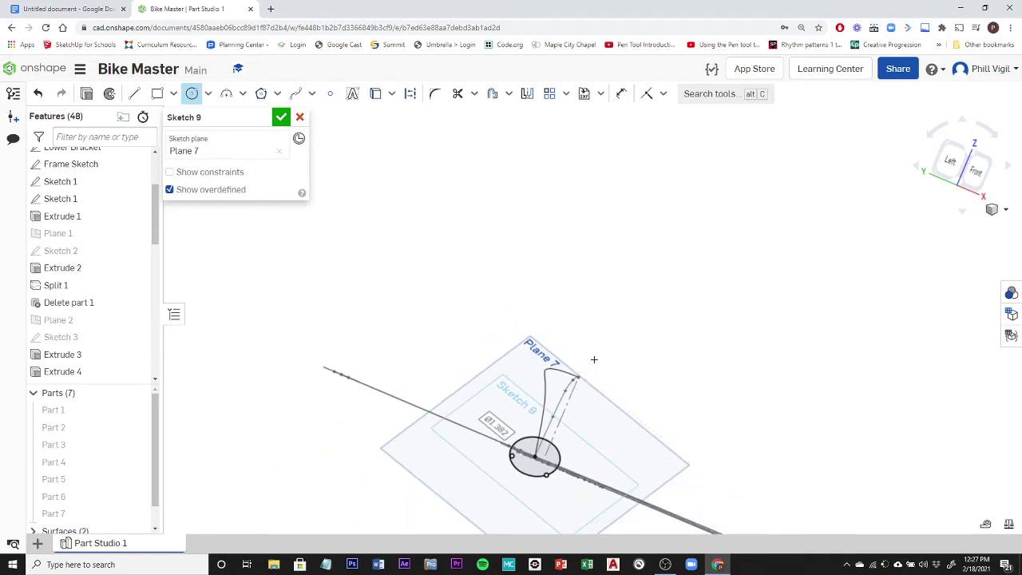
pyautogui.scroll(-2, 594, 360)
pyautogui.moveTo(626, 325); pyautogui.dragTo(590, 330, button='right')
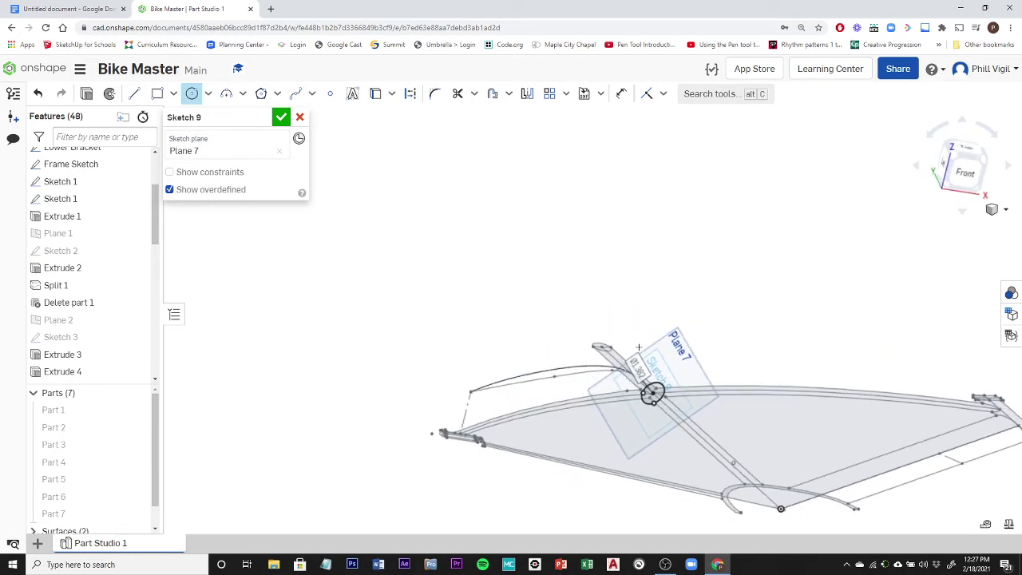
pyautogui.click(281, 117)
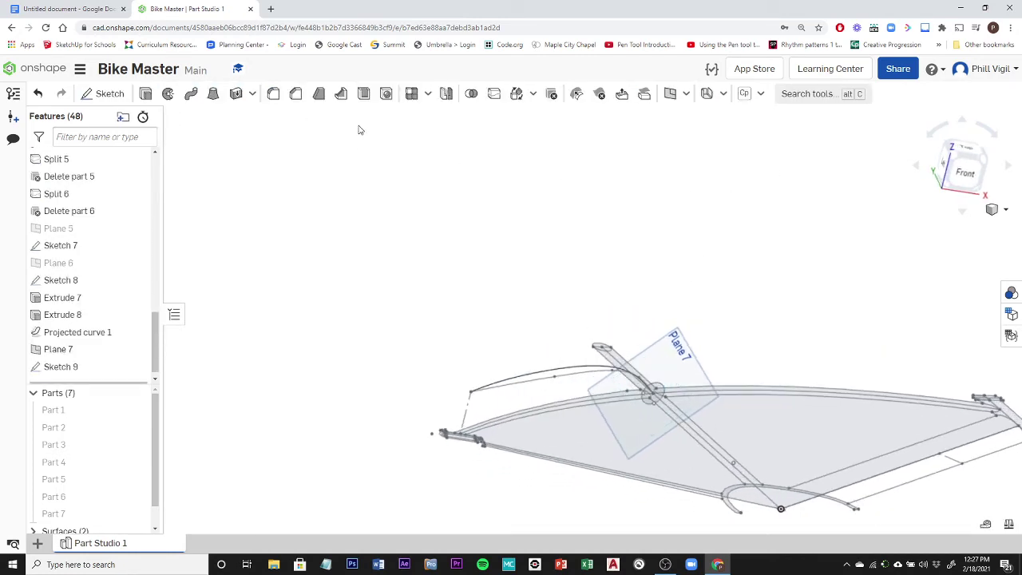
# Create a Curve point plane at the projected curve's end vertex near the dropout and start a new sketch on it.
pyautogui.click(670, 93)
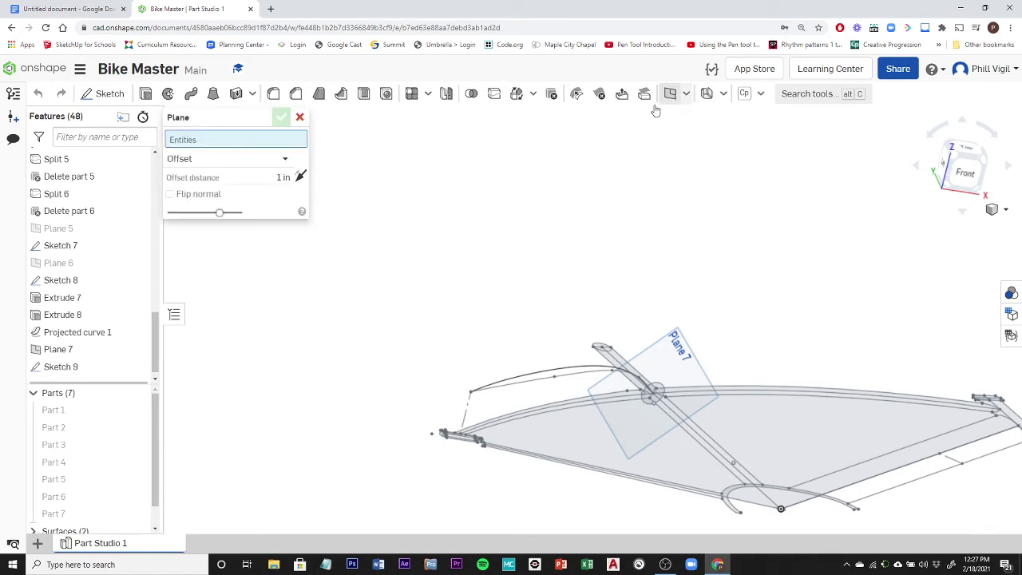
pyautogui.click(248, 163)
pyautogui.click(201, 283)
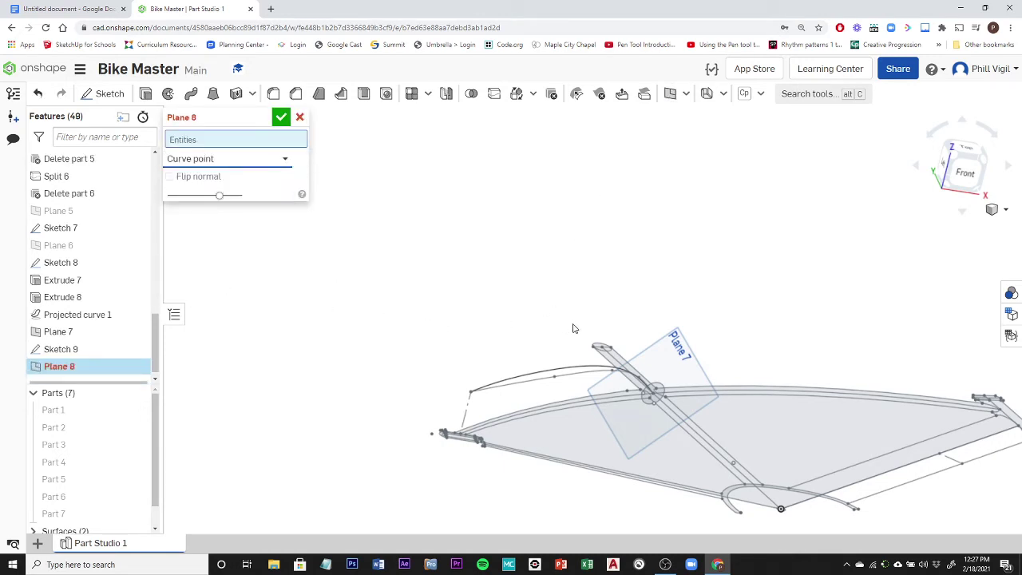
pyautogui.click(470, 394)
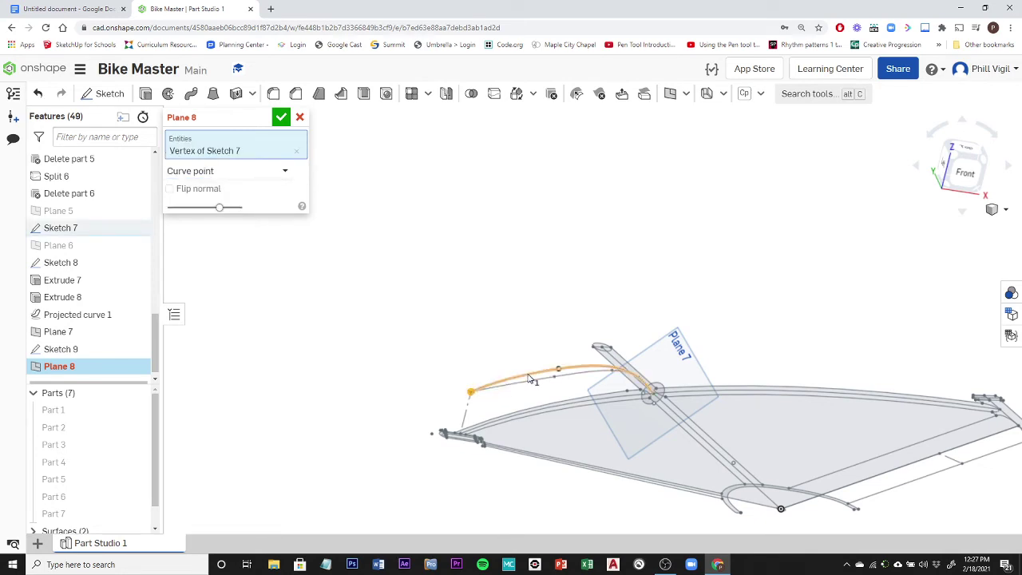
pyautogui.scroll(3, 527, 378)
pyautogui.click(527, 379)
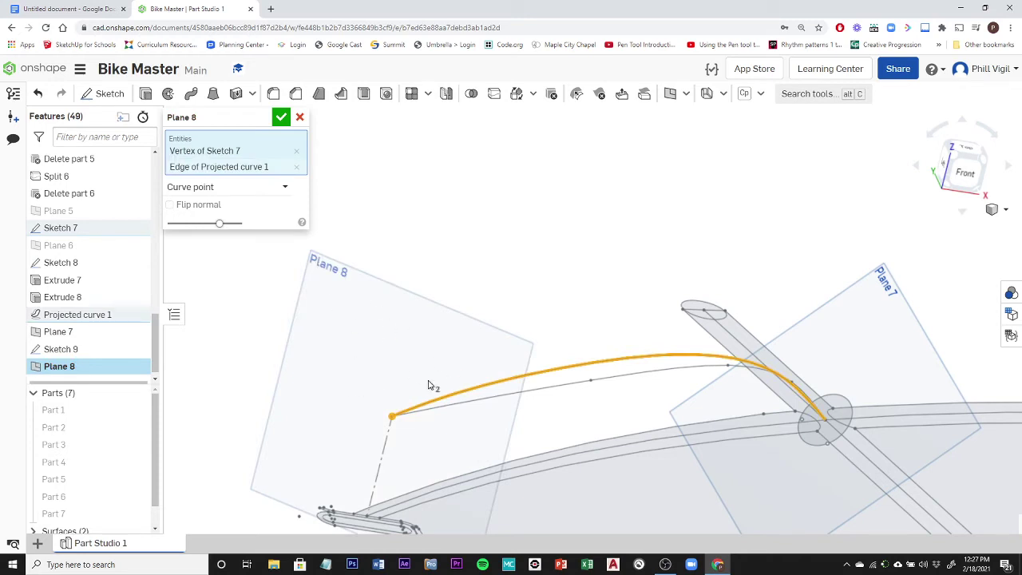
pyautogui.scroll(-5, 415, 412)
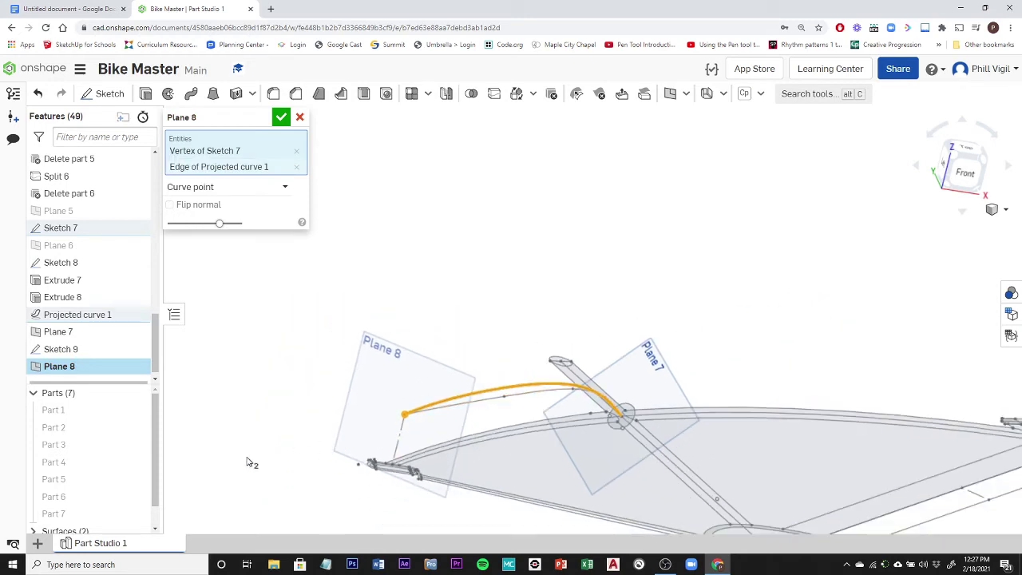
pyautogui.moveTo(245, 447); pyautogui.dragTo(280, 452, button='right')
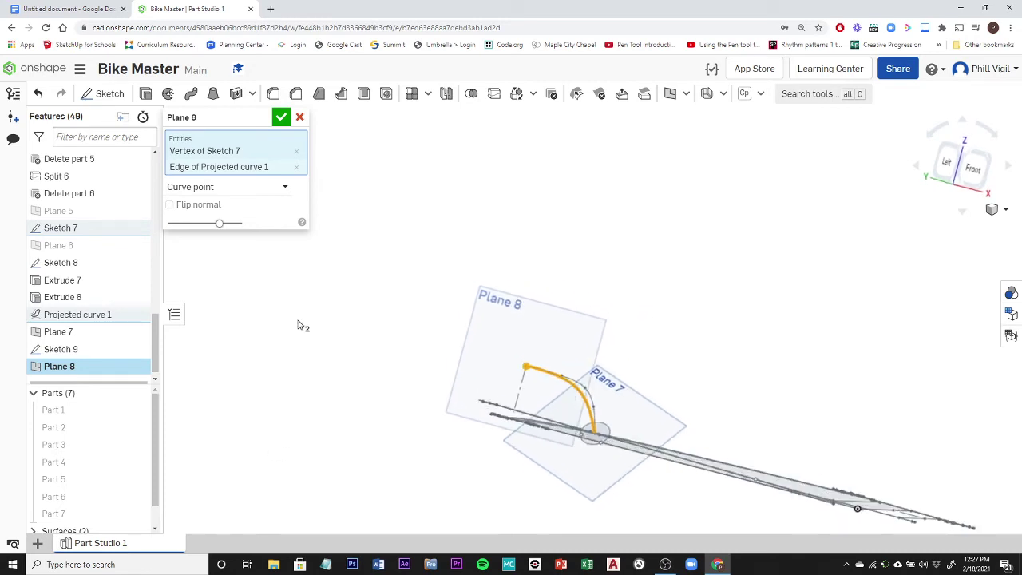
pyautogui.click(281, 118)
pyautogui.click(102, 93)
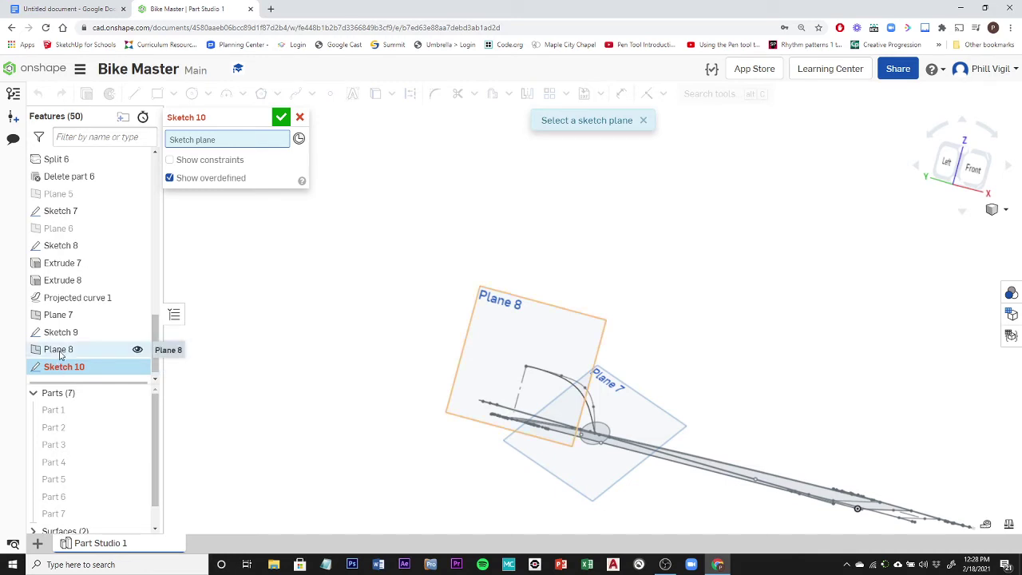
pyautogui.click(60, 351)
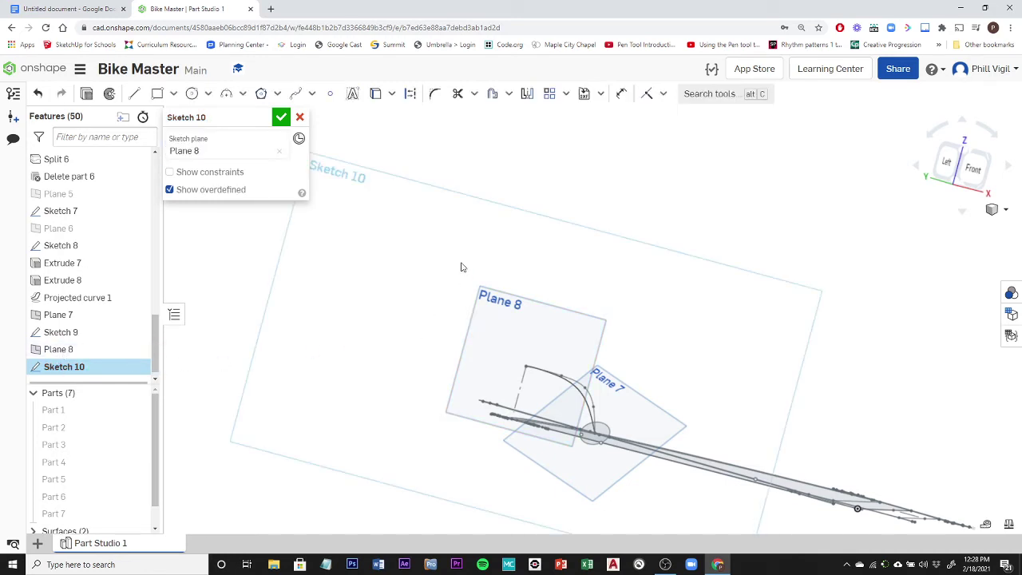
pyautogui.click(192, 94)
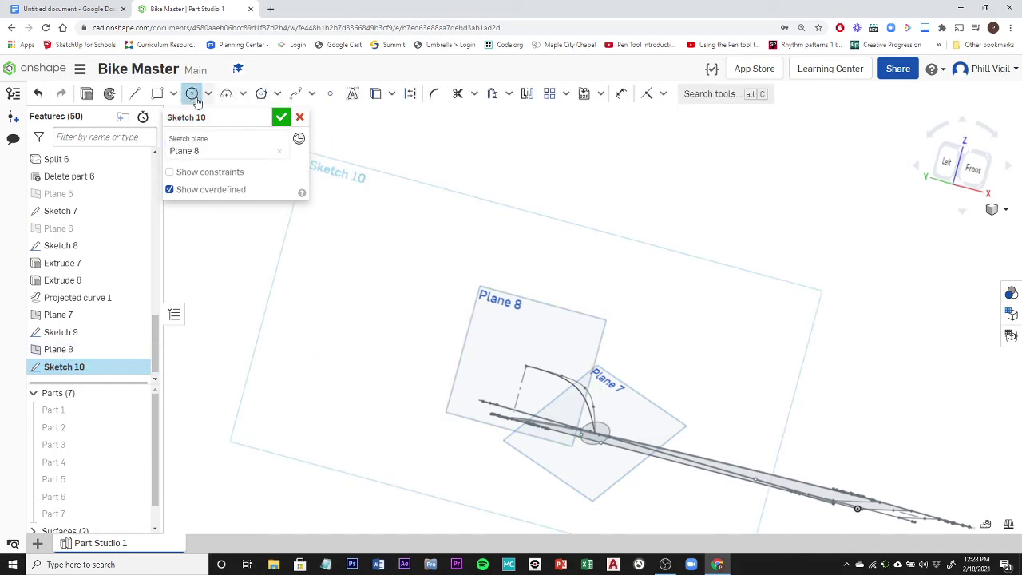
pyautogui.scroll(5, 538, 336)
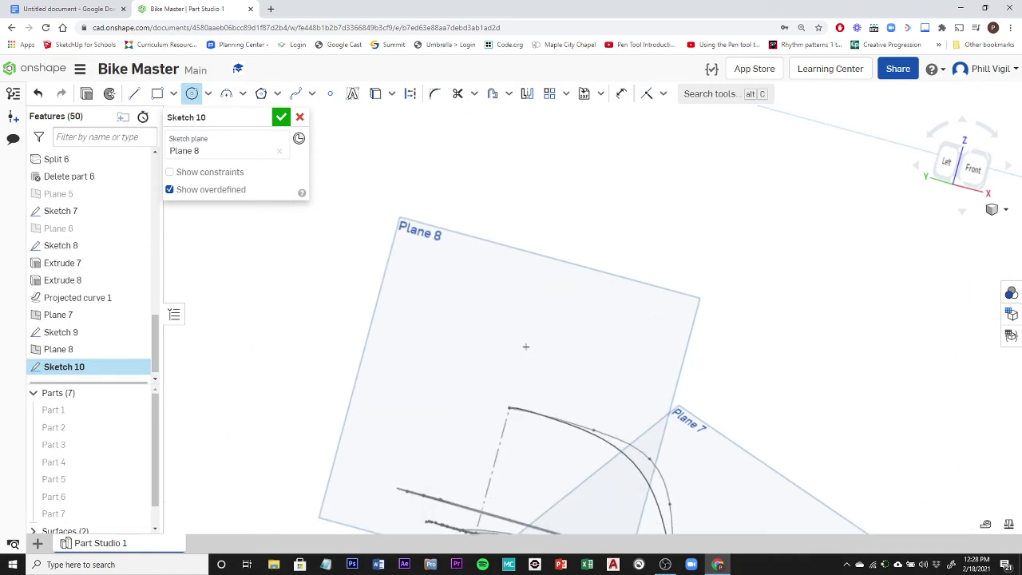
pyautogui.click(509, 409)
pyautogui.scroll(-3, 543, 443)
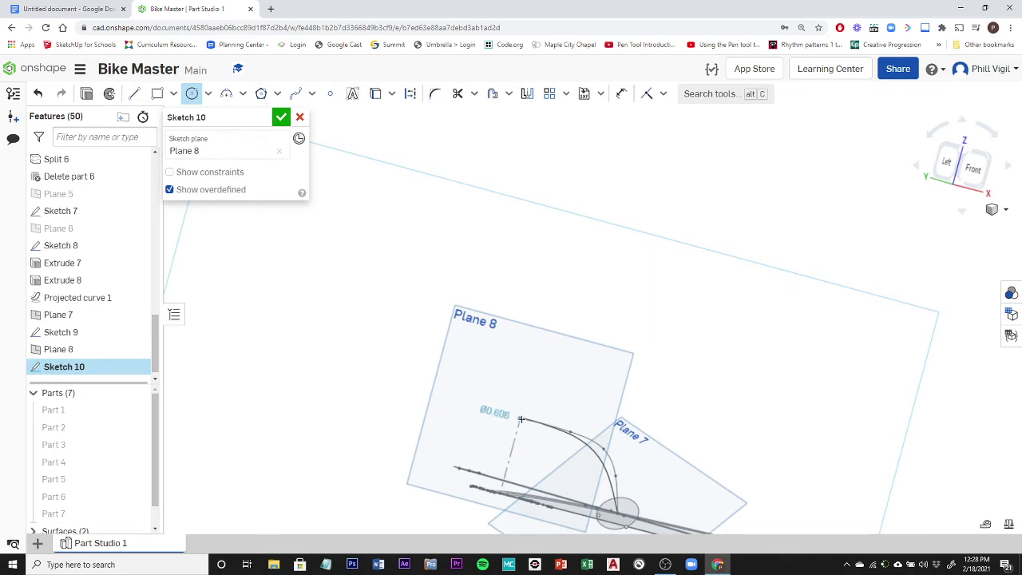
pyautogui.click(470, 280)
# Project the two corner points of the upper rear stay's end at the dropout into the sketch.
pyautogui.click(375, 93)
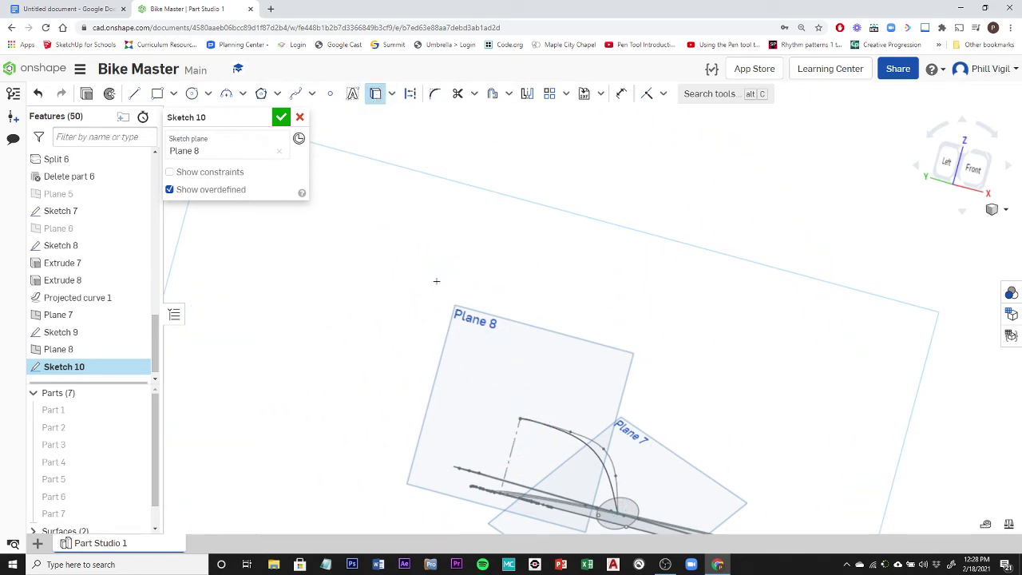
pyautogui.moveTo(516, 381); pyautogui.dragTo(399, 405, button='right')
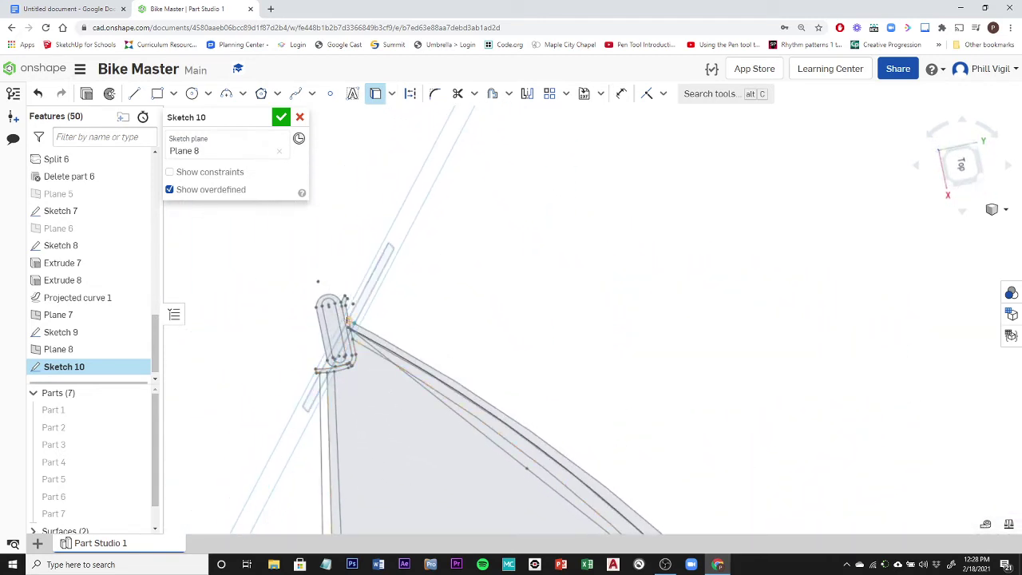
pyautogui.scroll(5, 348, 320)
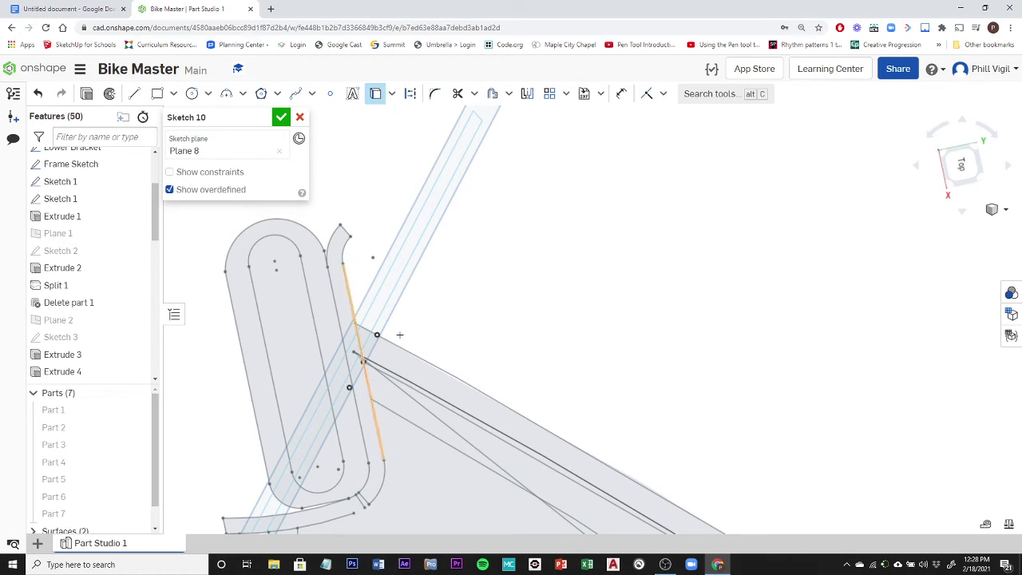
pyautogui.scroll(-3, 452, 302)
pyautogui.moveTo(243, 352)
pyautogui.mouseDown(button='right')
pyautogui.moveTo(270, 365)
pyautogui.moveTo(332, 346)
pyautogui.moveTo(319, 362)
pyautogui.mouseUp(button='right')
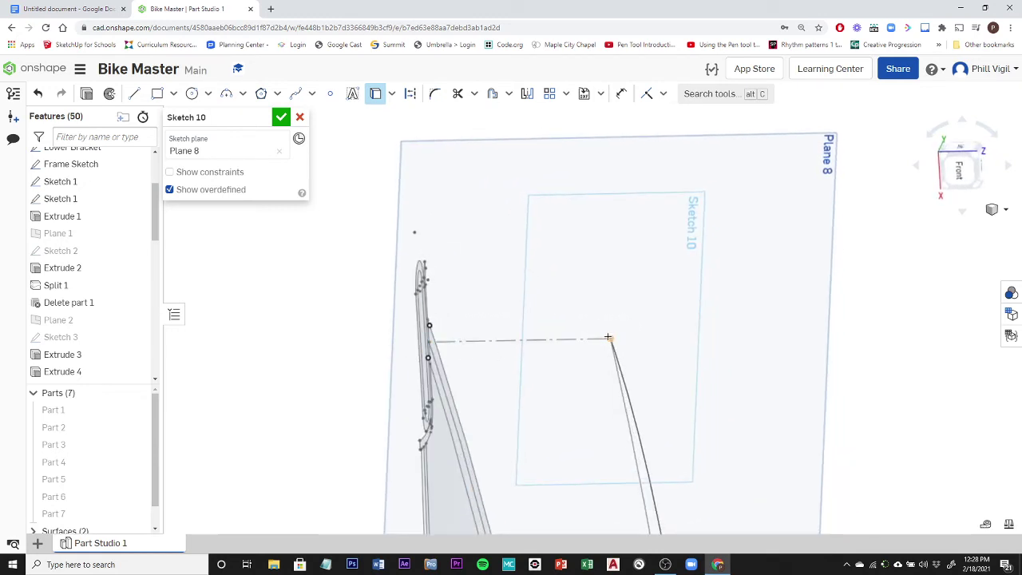
pyautogui.scroll(5, 445, 312)
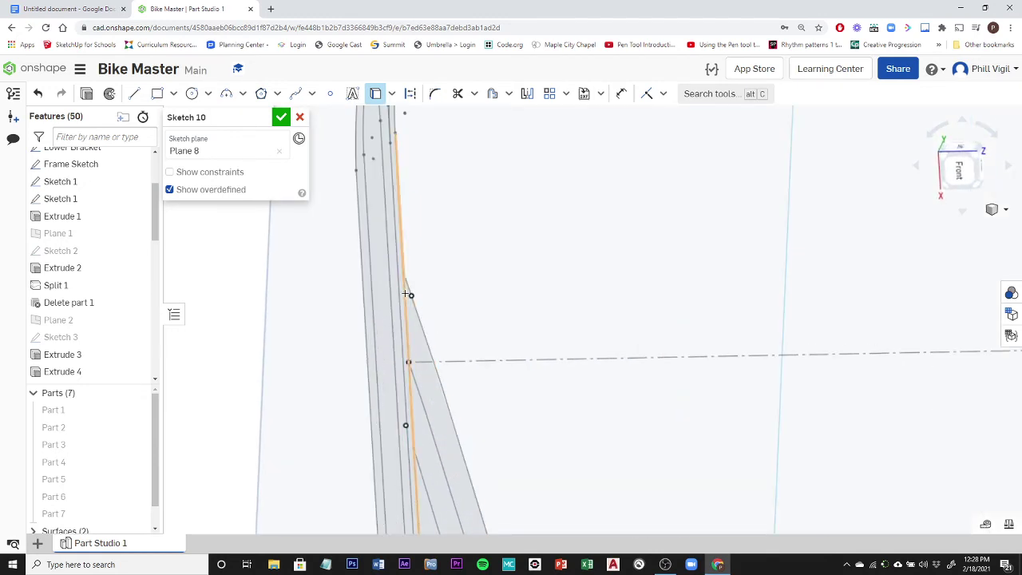
pyautogui.scroll(-5, 414, 296)
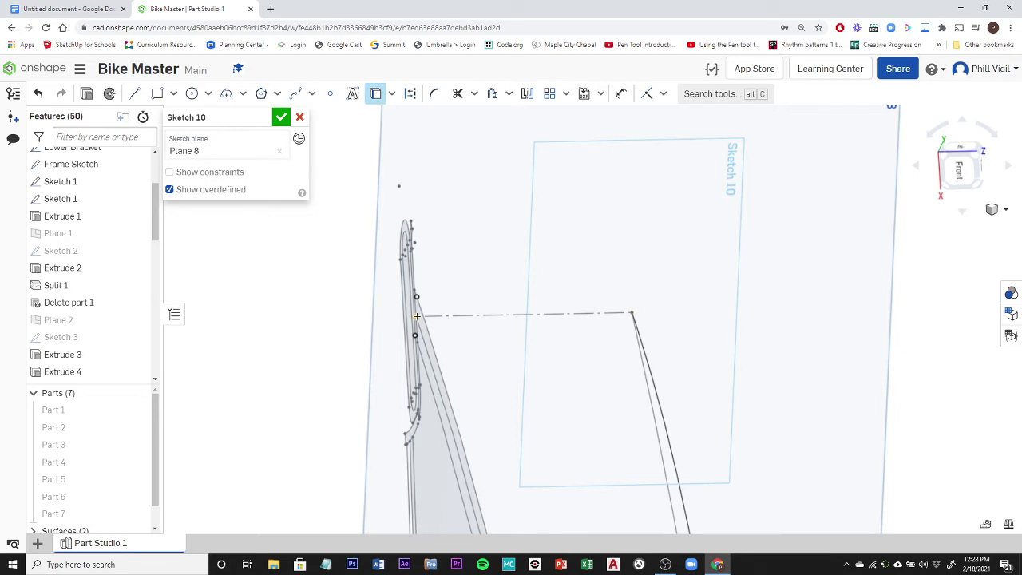
pyautogui.moveTo(480, 295); pyautogui.dragTo(463, 304, button='right')
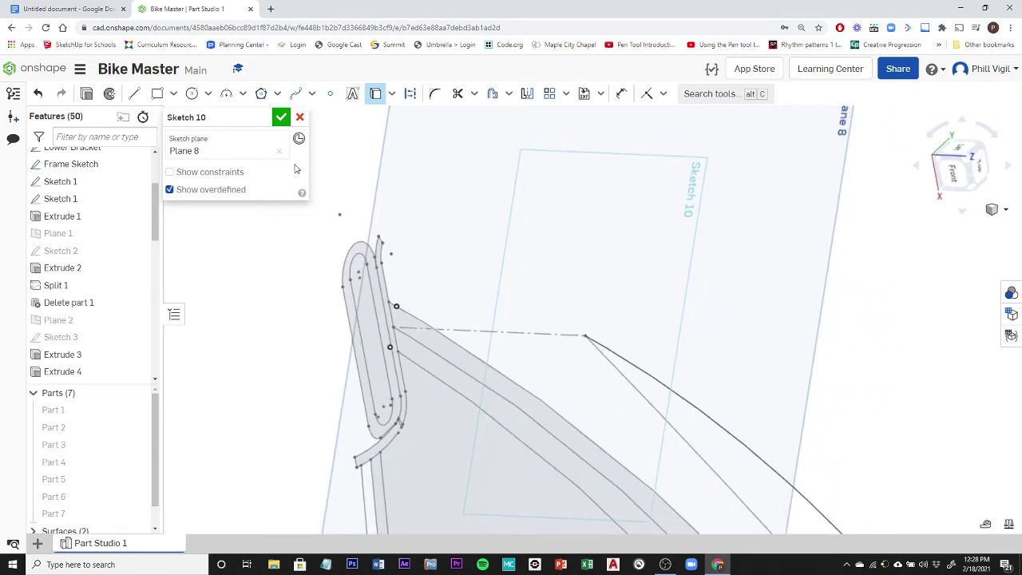
# Project the line ending mid-stay at the dropout and draw a circle about 0.49 in in diameter from that endpoint through the projected corner point.
pyautogui.click(192, 93)
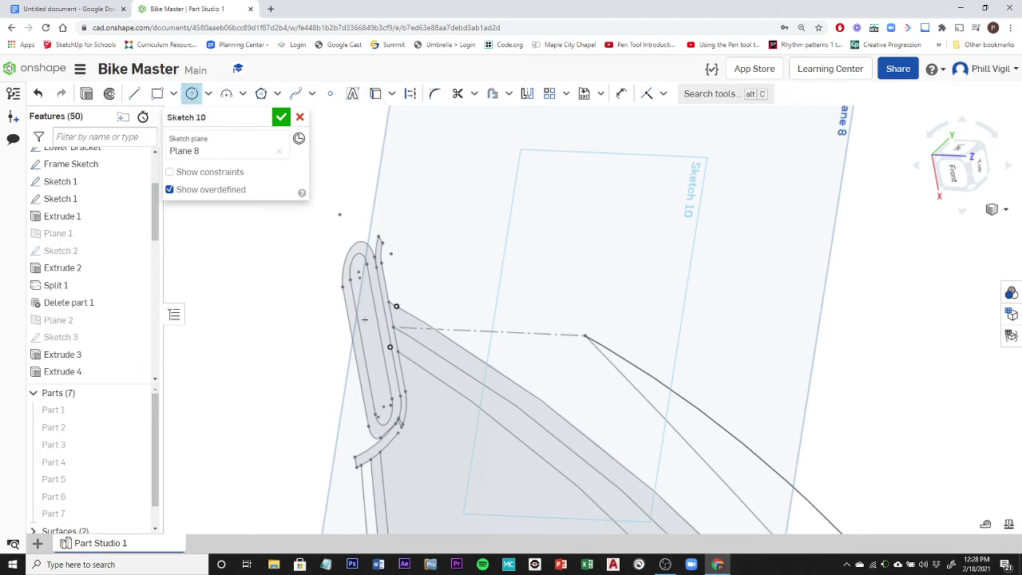
pyautogui.scroll(4, 365, 320)
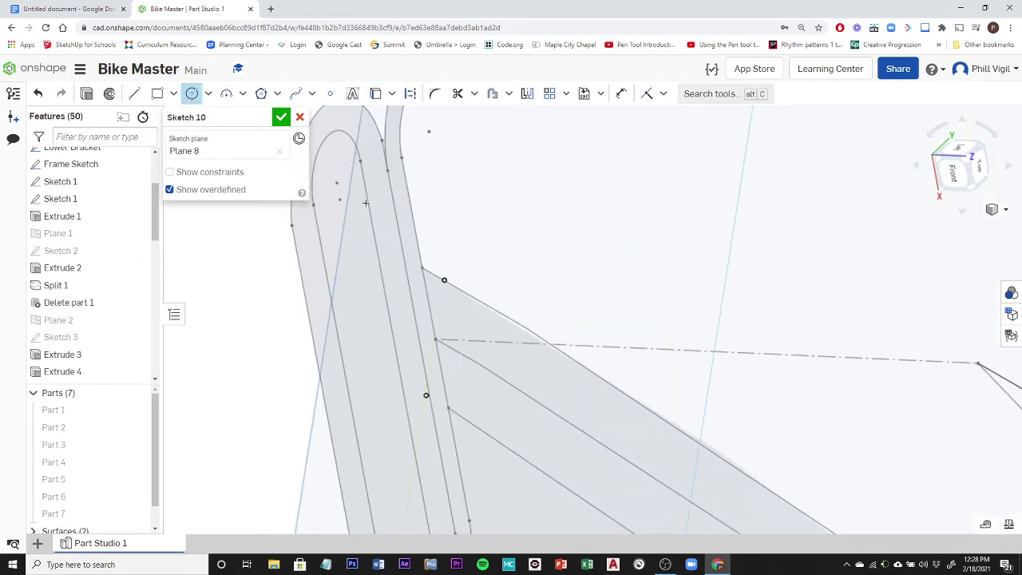
pyautogui.click(375, 94)
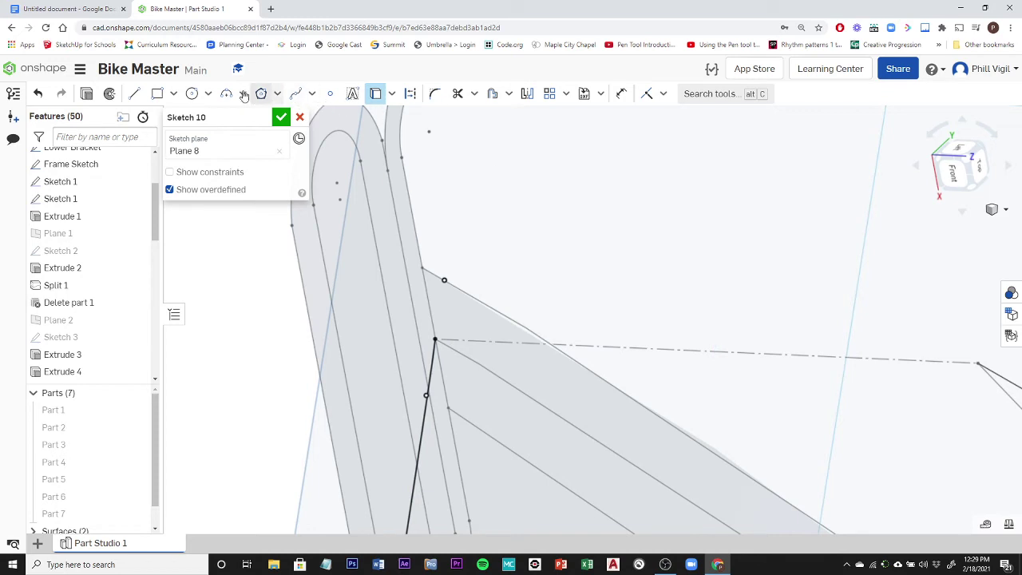
pyautogui.click(191, 94)
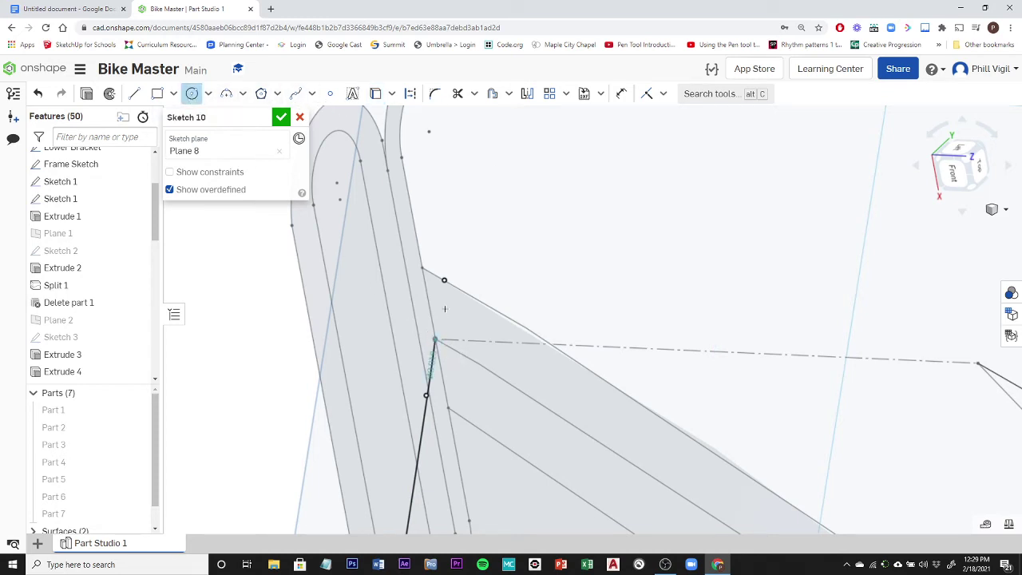
pyautogui.click(435, 339)
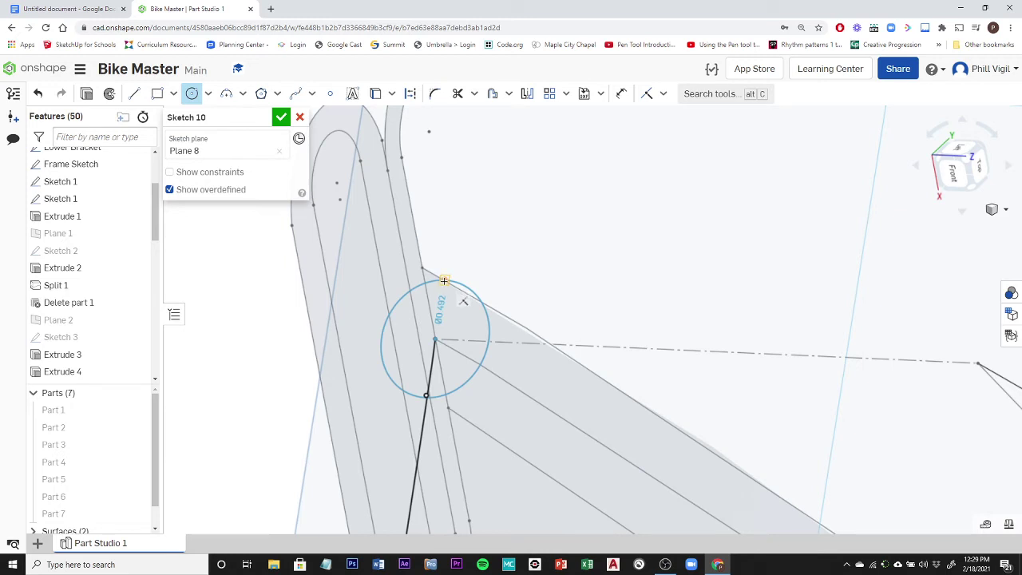
pyautogui.click(444, 281)
pyautogui.scroll(4, 471, 254)
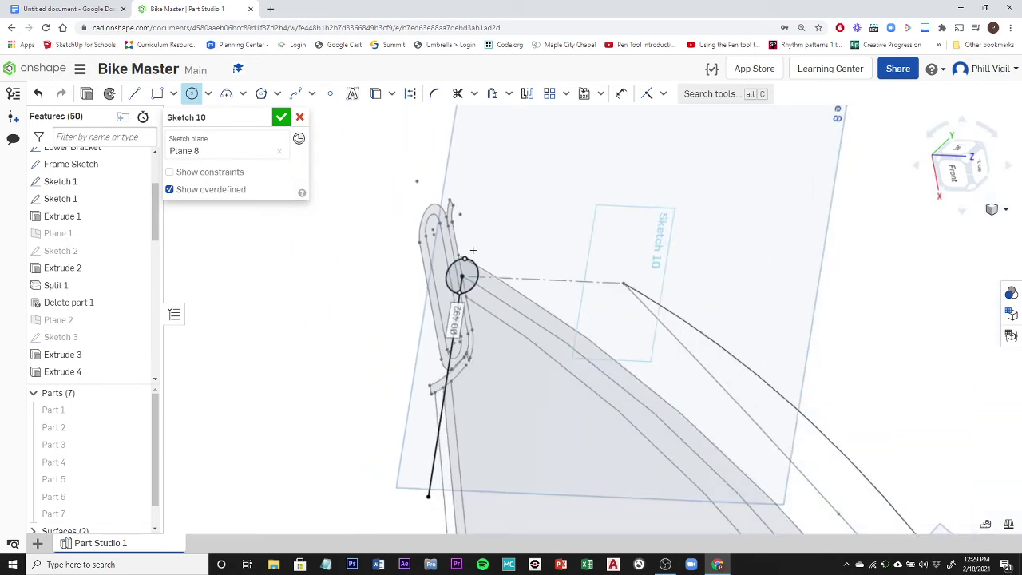
# Transform the dropout circle by moving it 2.5 in so its centre lands on the projected curve's end point.
pyautogui.moveTo(319, 372)
pyautogui.mouseDown(button='right')
pyautogui.moveTo(359, 358)
pyautogui.moveTo(356, 322)
pyautogui.moveTo(342, 313)
pyautogui.moveTo(327, 336)
pyautogui.moveTo(344, 362)
pyautogui.moveTo(342, 346)
pyautogui.moveTo(284, 340)
pyautogui.moveTo(326, 356)
pyautogui.moveTo(319, 370)
pyautogui.moveTo(304, 362)
pyautogui.mouseUp(button='right')
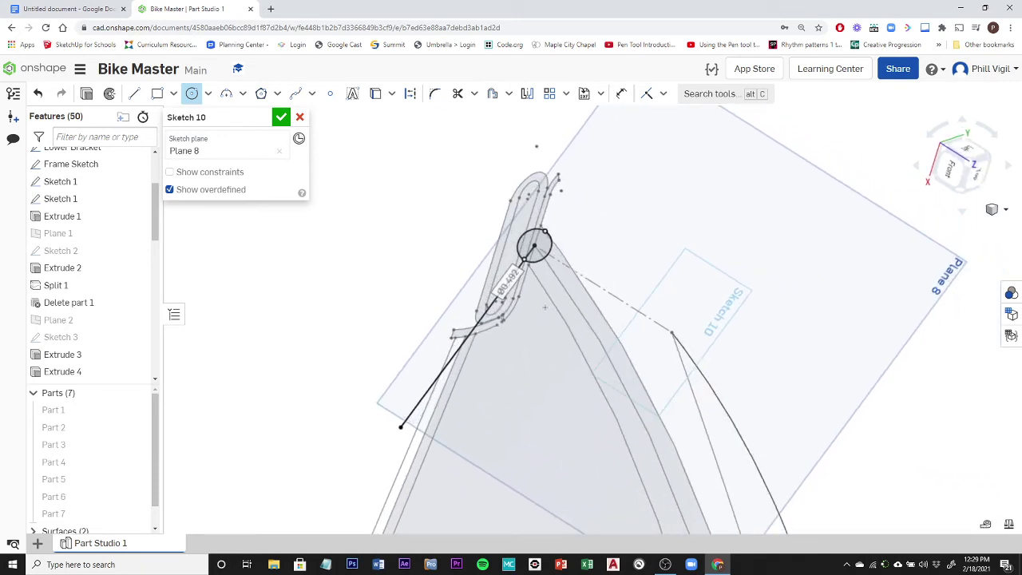
pyautogui.scroll(2, 559, 240)
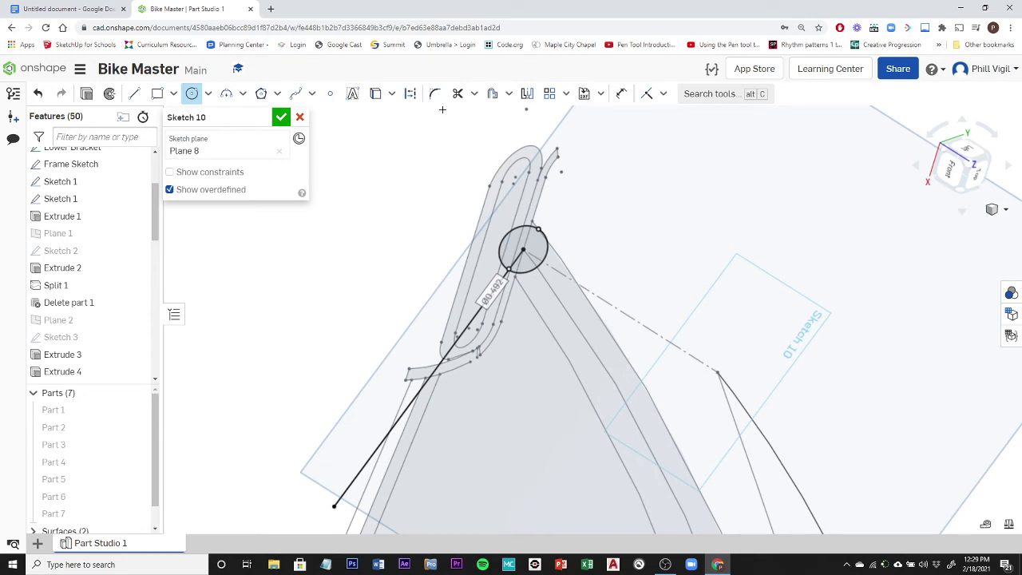
pyautogui.click(567, 94)
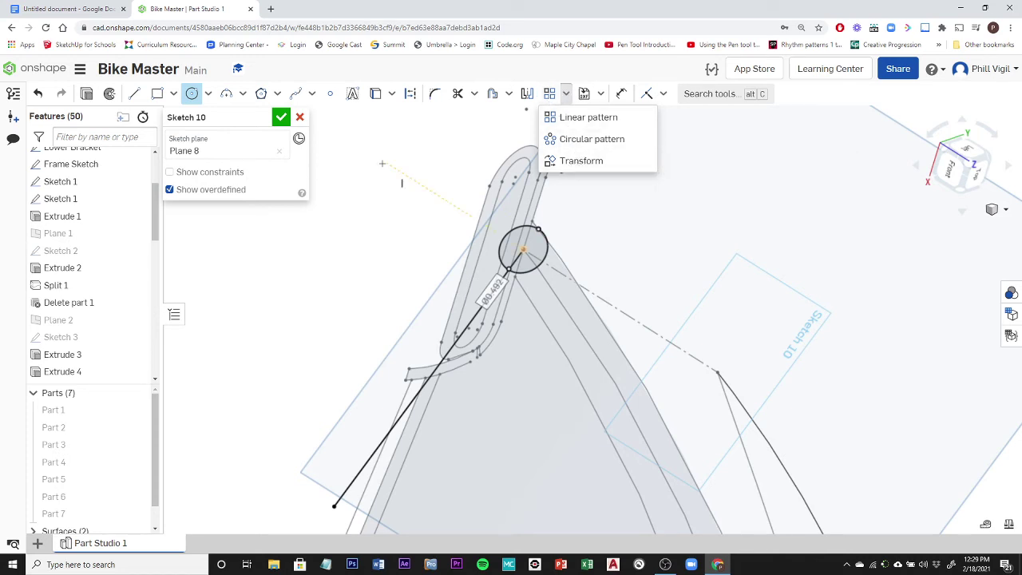
pyautogui.press('Escape')
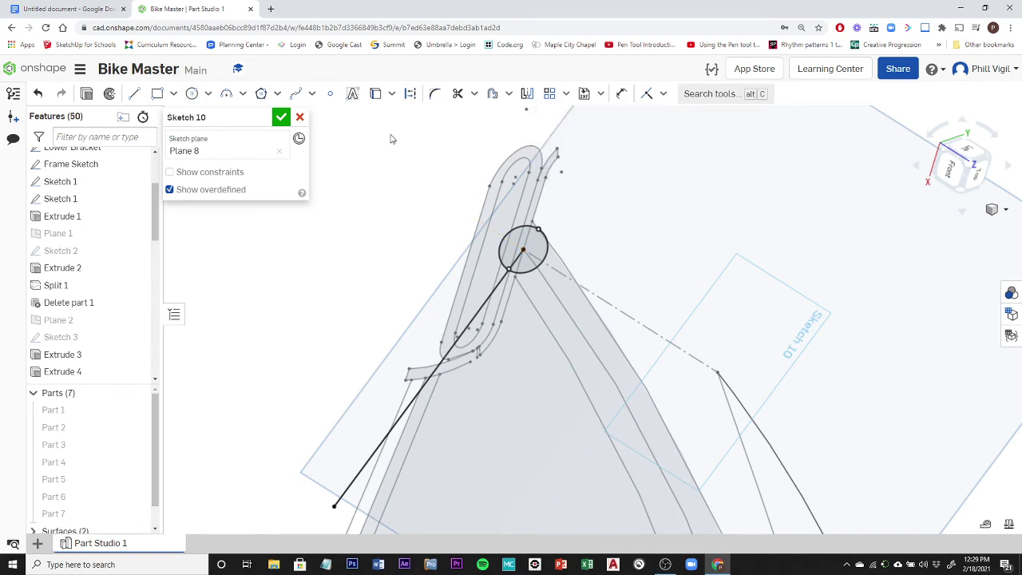
pyautogui.click(529, 232)
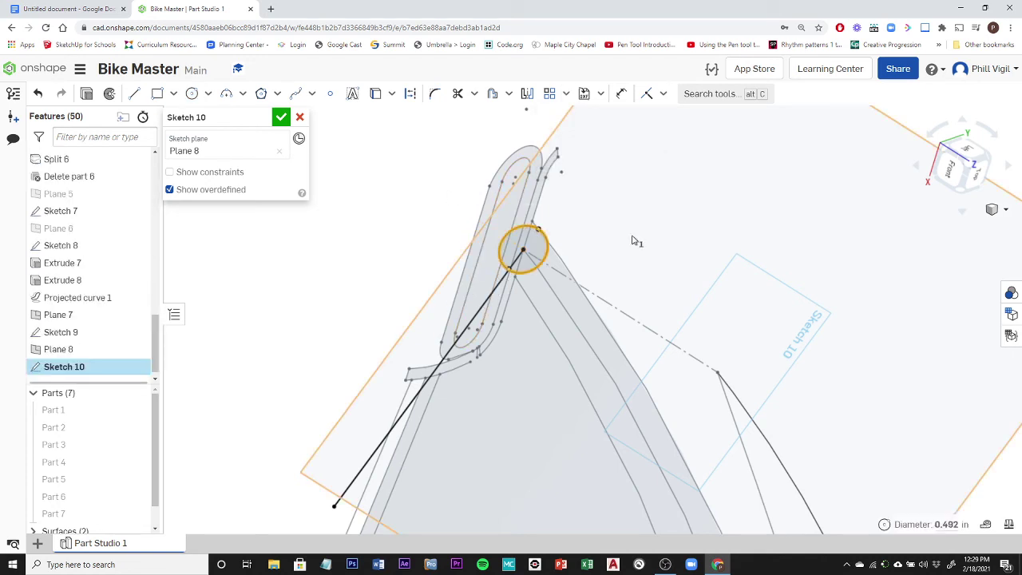
pyautogui.rightClick(547, 258)
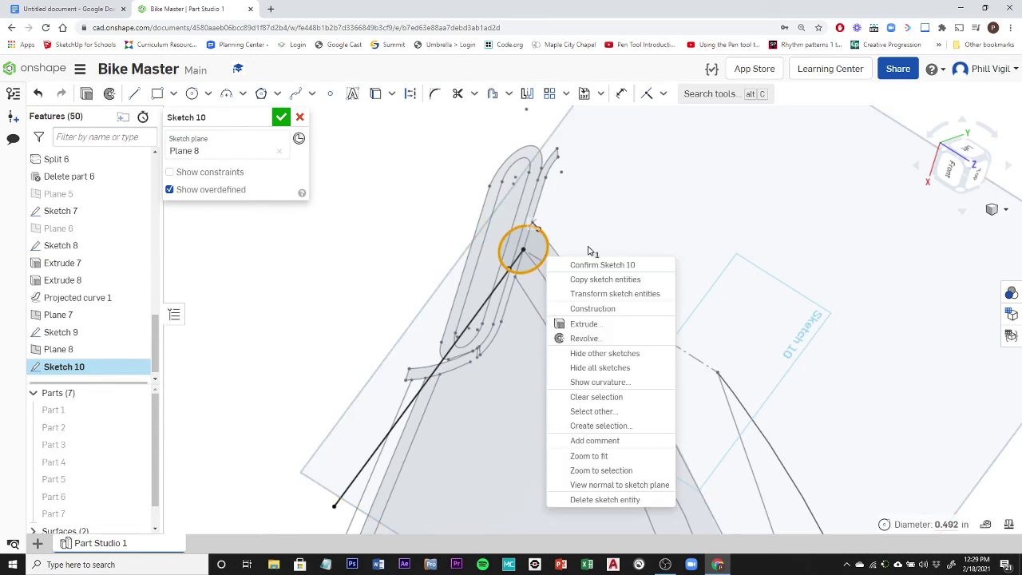
pyautogui.click(582, 295)
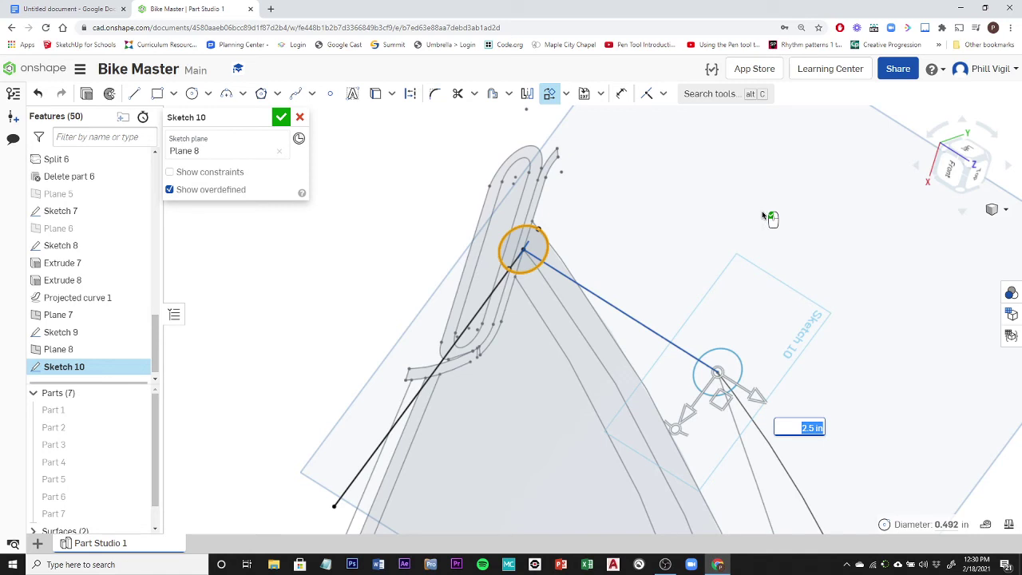
pyautogui.press('Escape')
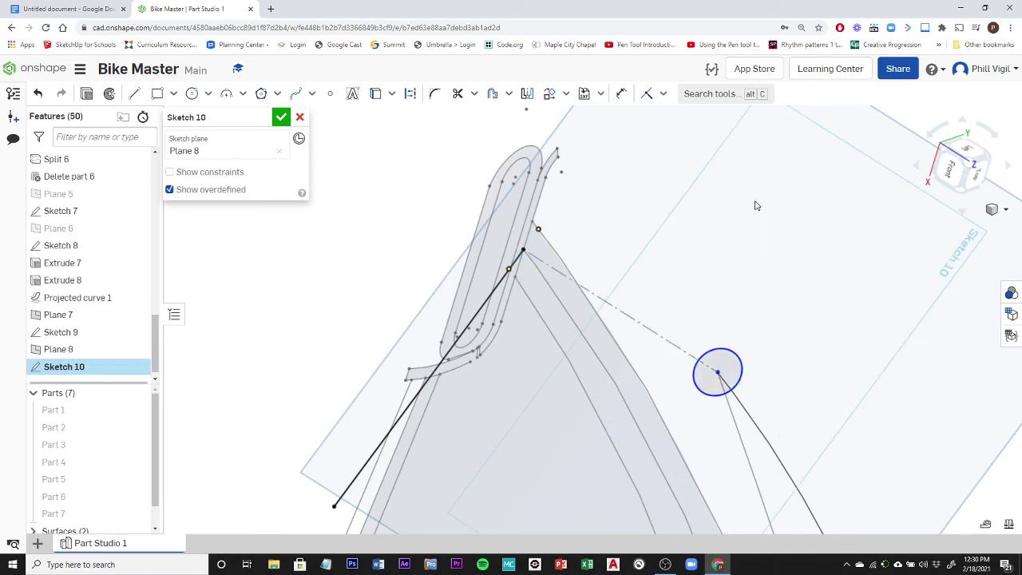
# Check the circle profiles at both ends of the projected curve and finish the sketch.
pyautogui.scroll(-3, 731, 257)
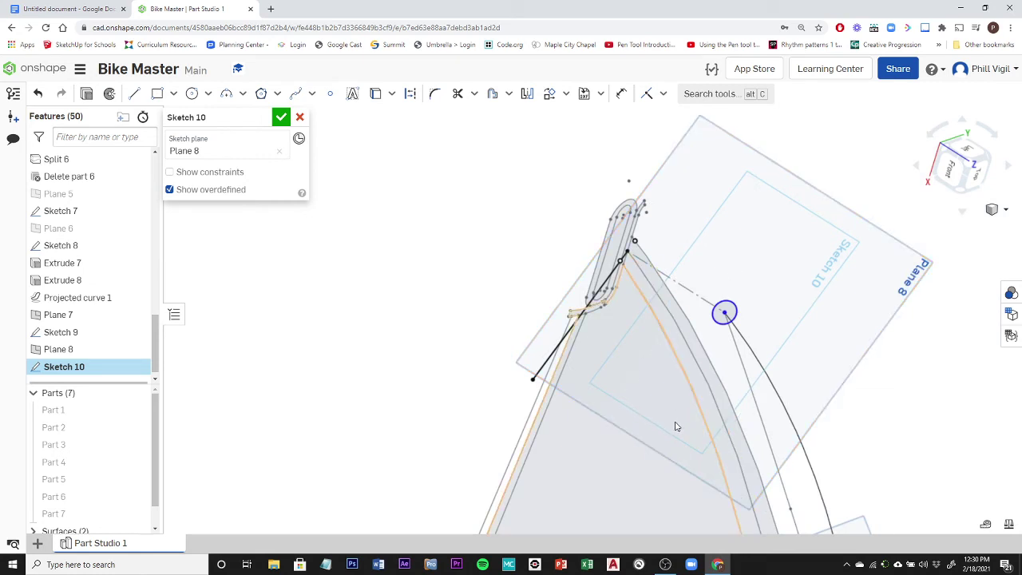
pyautogui.moveTo(684, 430); pyautogui.dragTo(638, 382, button='middle')
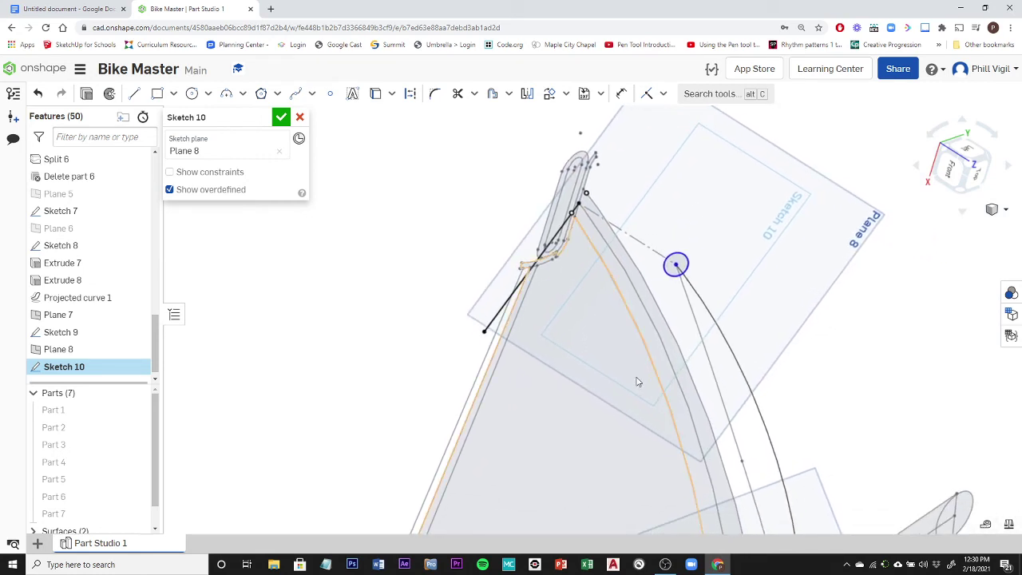
pyautogui.moveTo(633, 387); pyautogui.dragTo(679, 405, button='right')
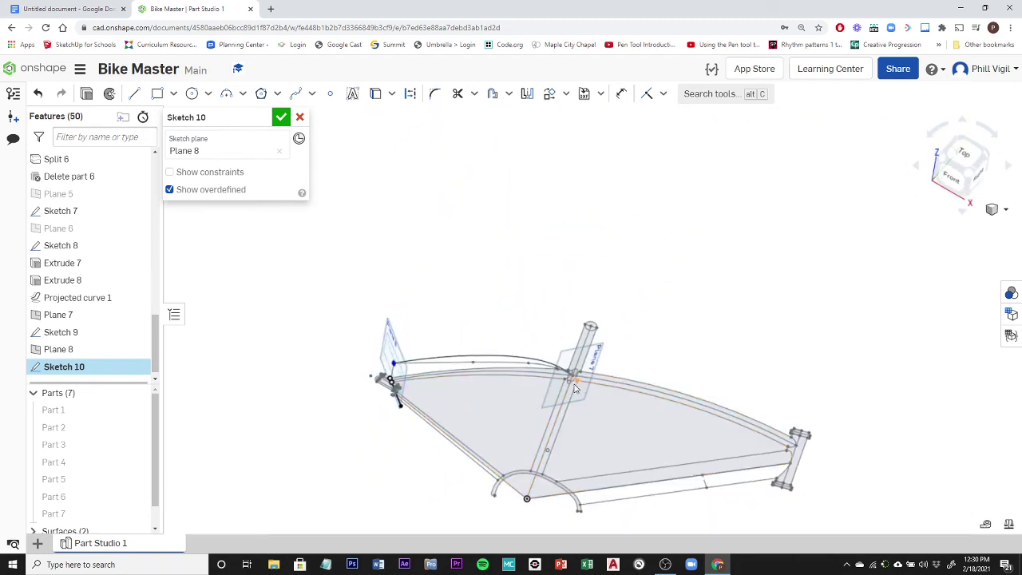
pyautogui.scroll(5, 573, 381)
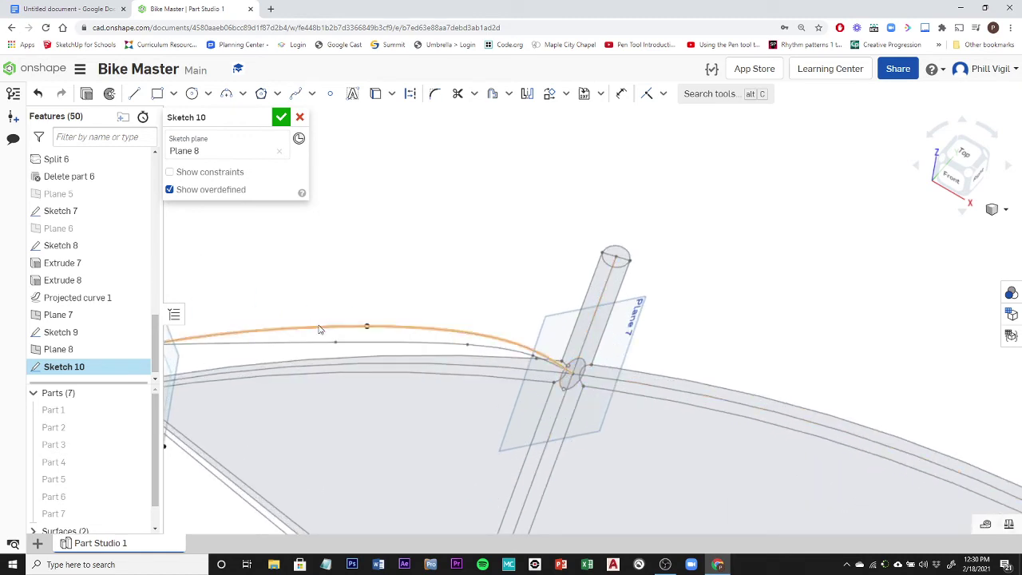
pyautogui.scroll(-3, 224, 348)
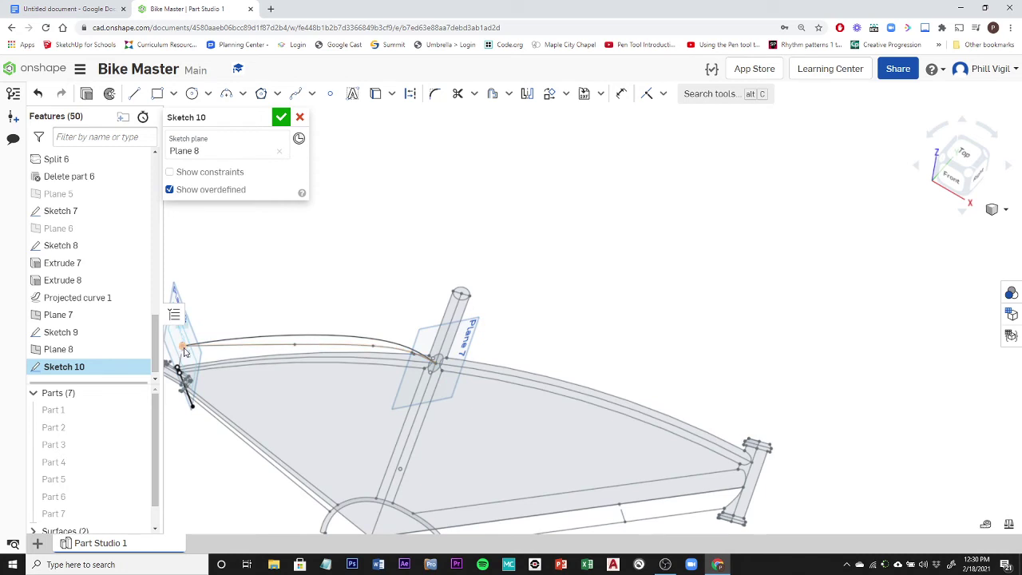
pyautogui.scroll(4, 180, 349)
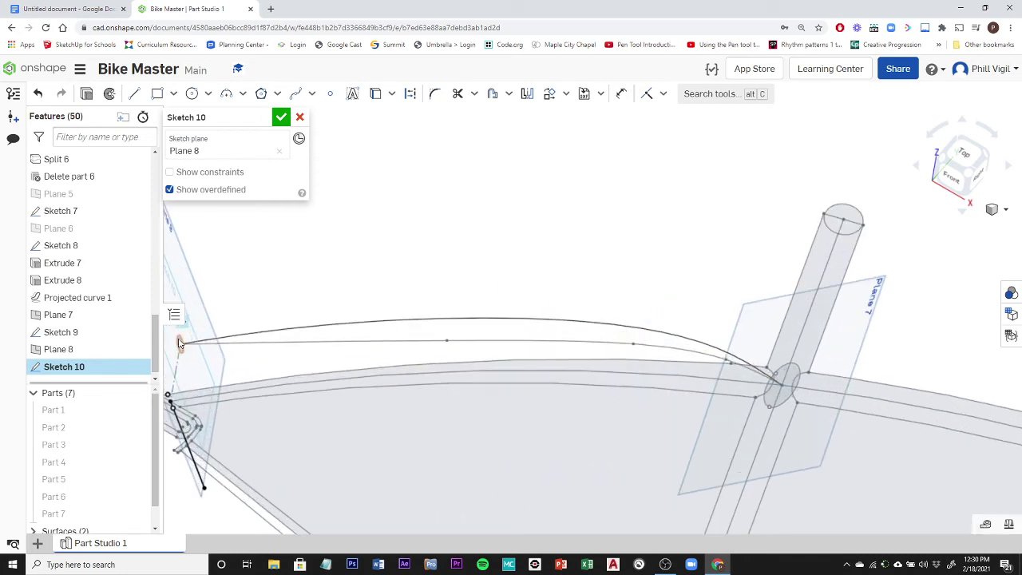
pyautogui.scroll(-3, 181, 343)
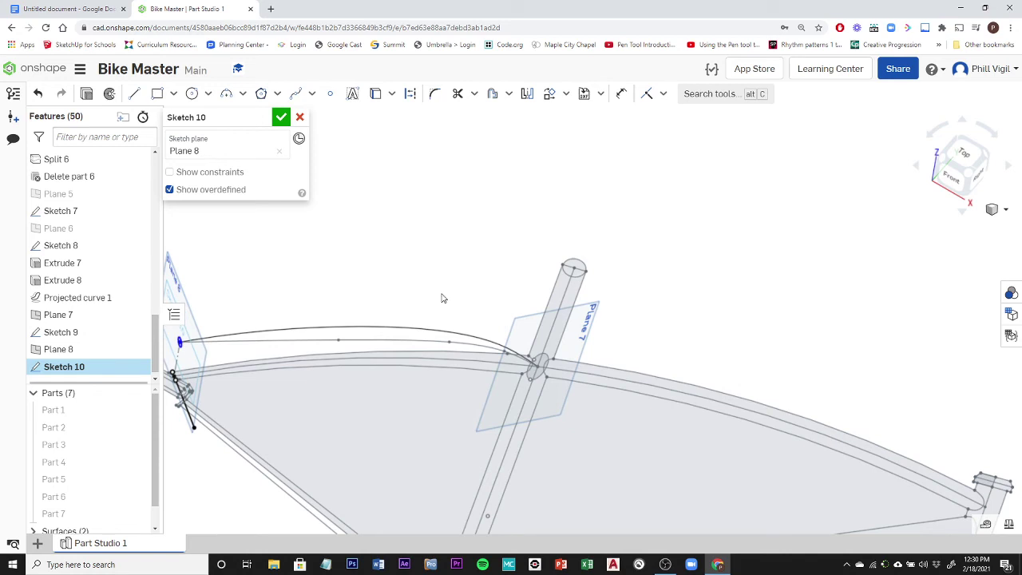
pyautogui.moveTo(443, 298); pyautogui.dragTo(692, 278, button='middle')
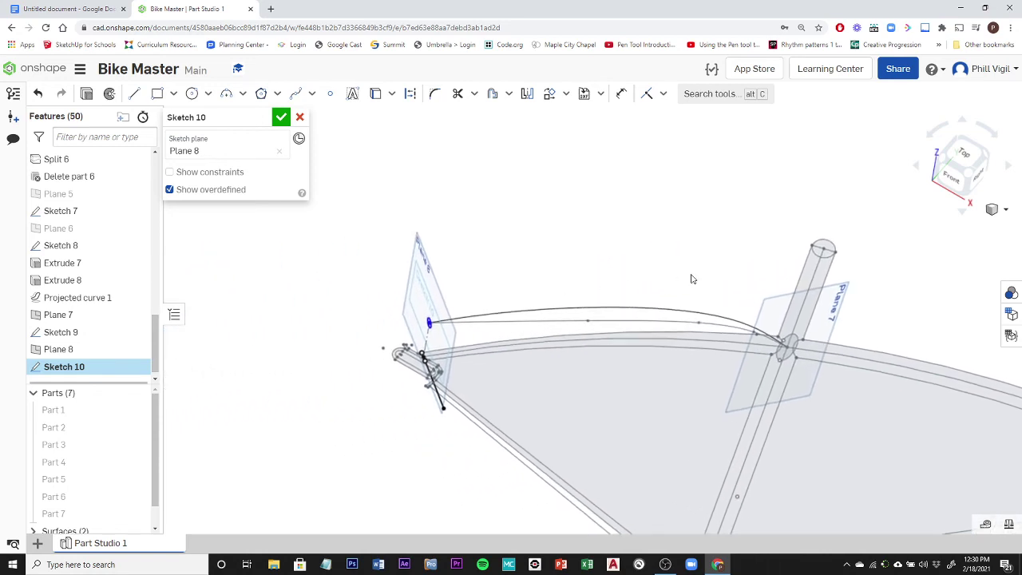
pyautogui.click(281, 116)
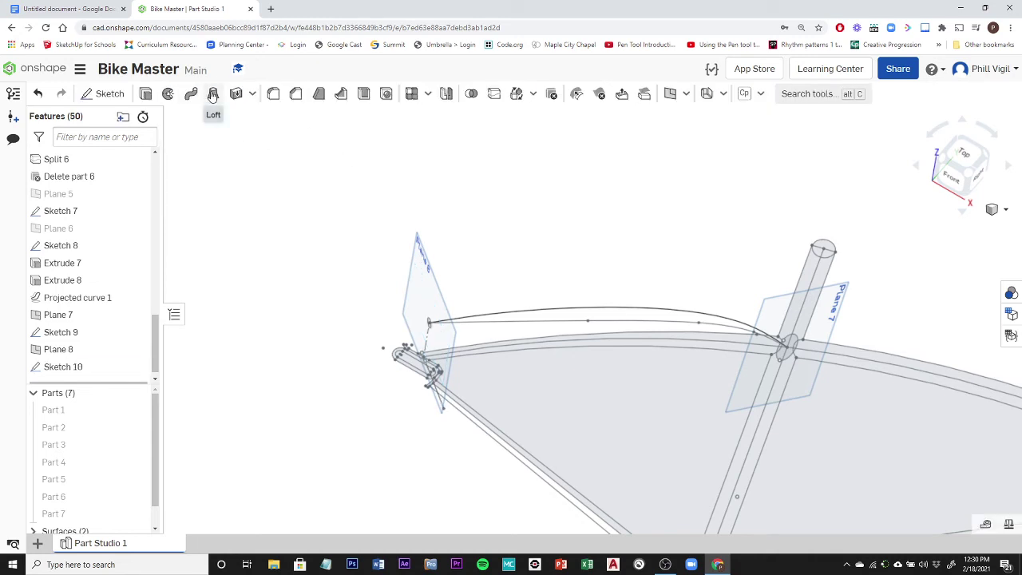
# Start a new solid loft using the seat tube circle and the moved dropout circle, in that order, as profiles.
pyautogui.click(214, 94)
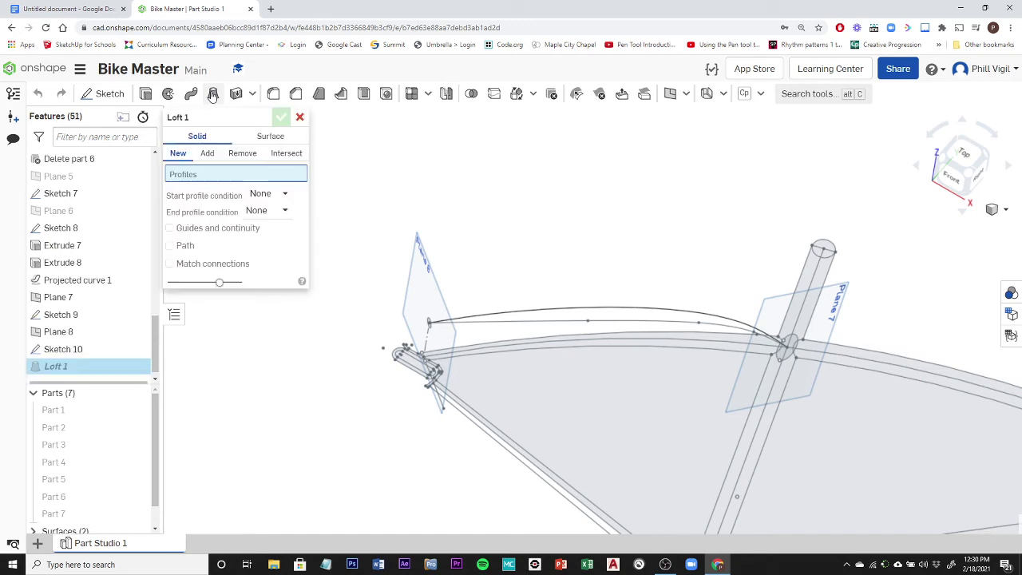
pyautogui.scroll(3, 773, 310)
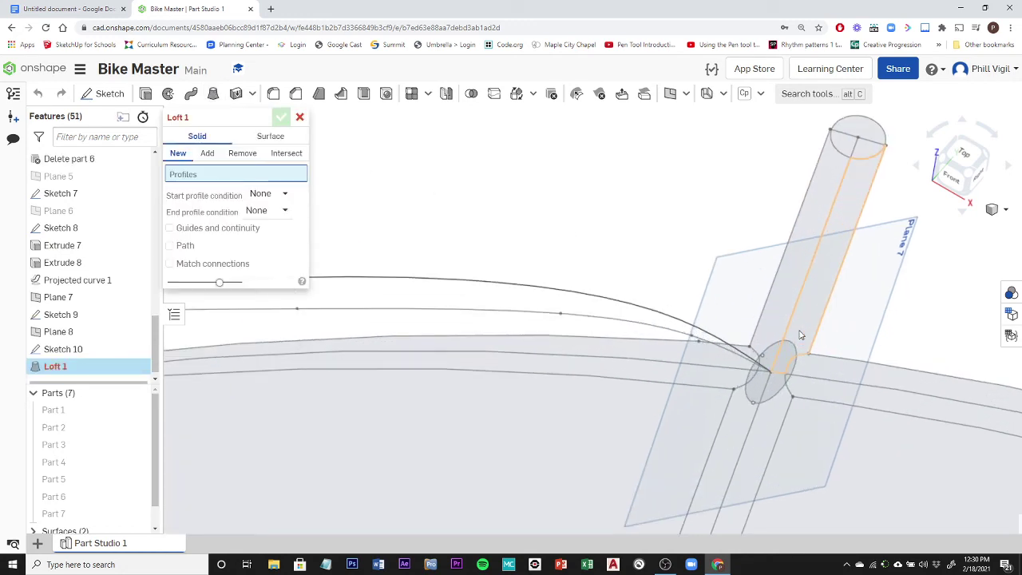
pyautogui.scroll(-3, 639, 267)
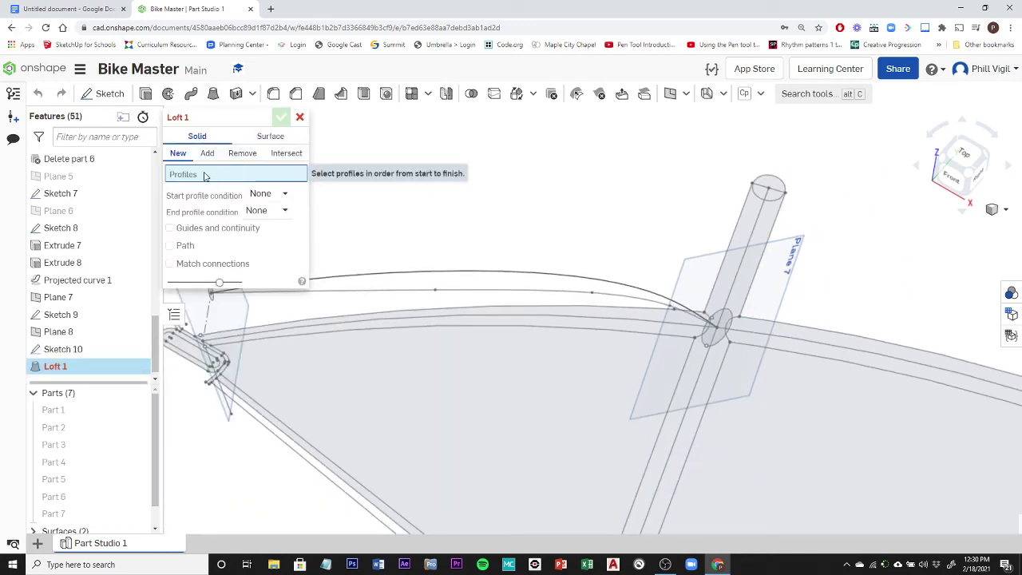
pyautogui.click(720, 341)
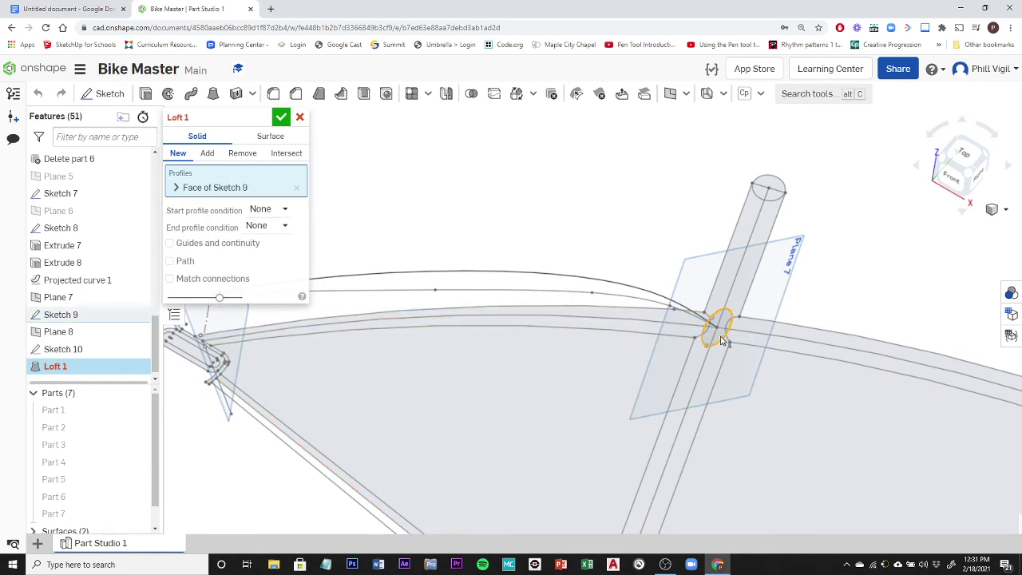
pyautogui.scroll(-3, 523, 352)
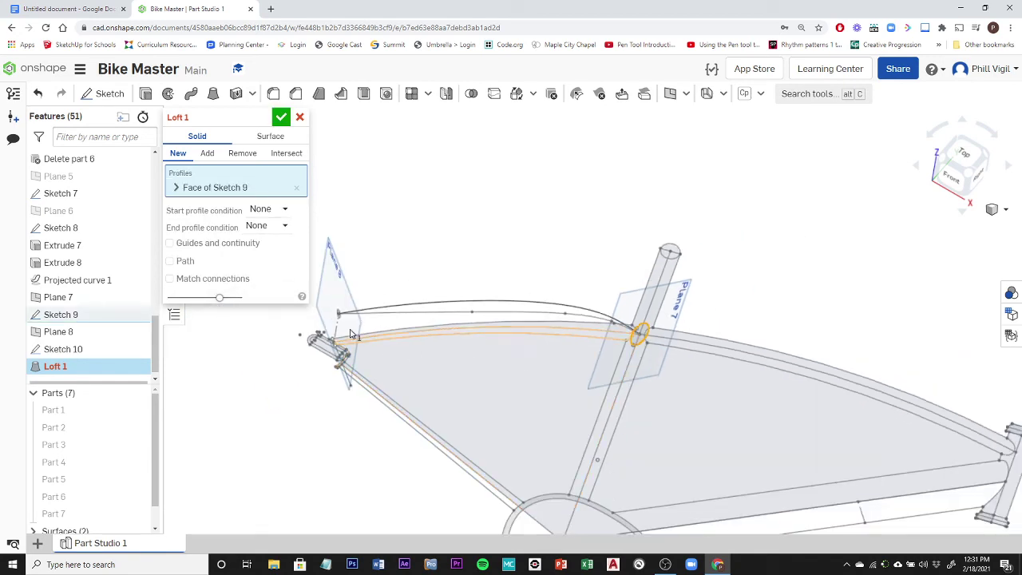
pyautogui.scroll(4, 351, 323)
pyautogui.scroll(1, 335, 319)
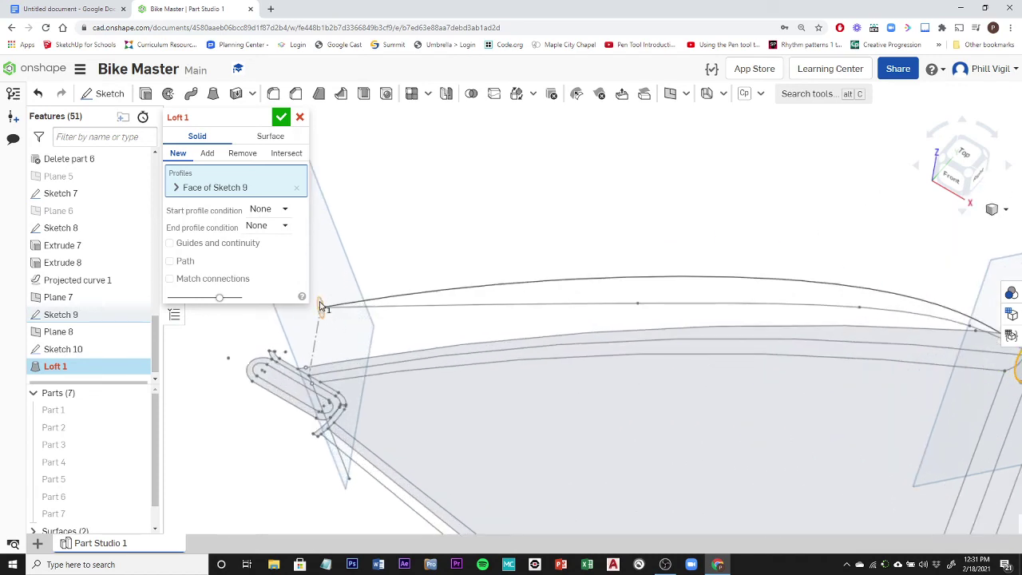
pyautogui.click(320, 307)
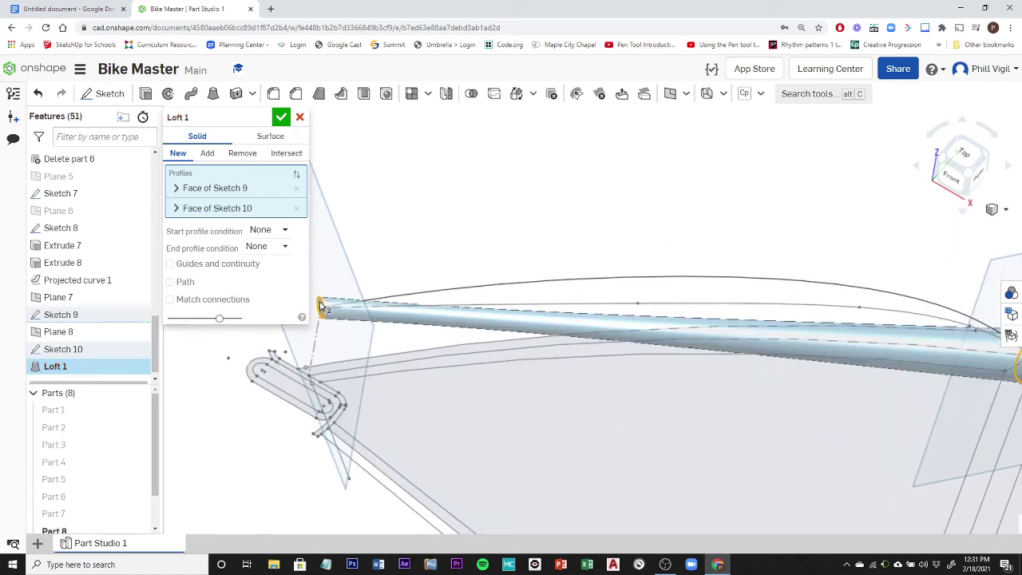
# Enable the loft's path option, use the projected curve as the path, and confirm the loft.
pyautogui.scroll(-3, 646, 415)
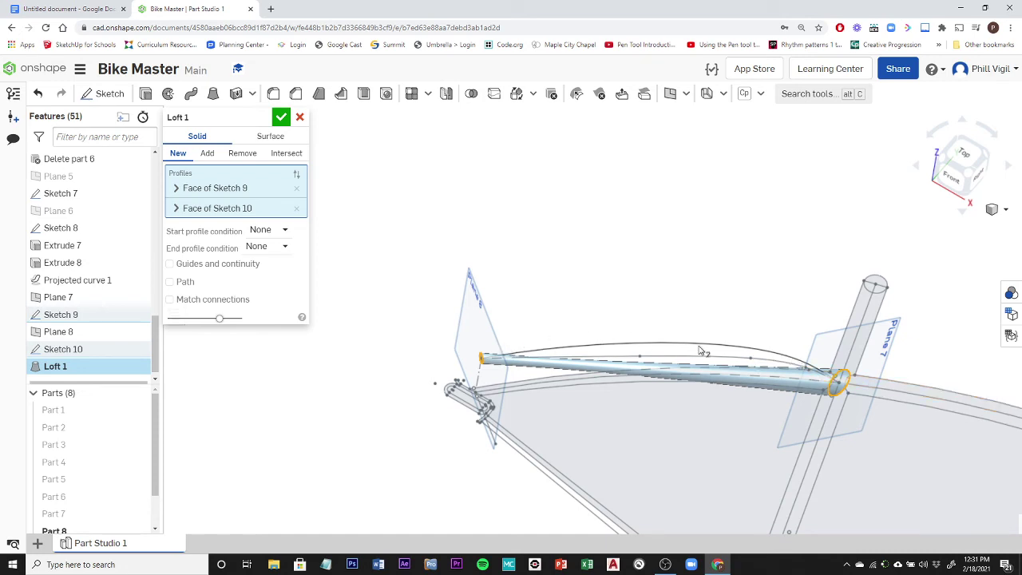
pyautogui.click(170, 282)
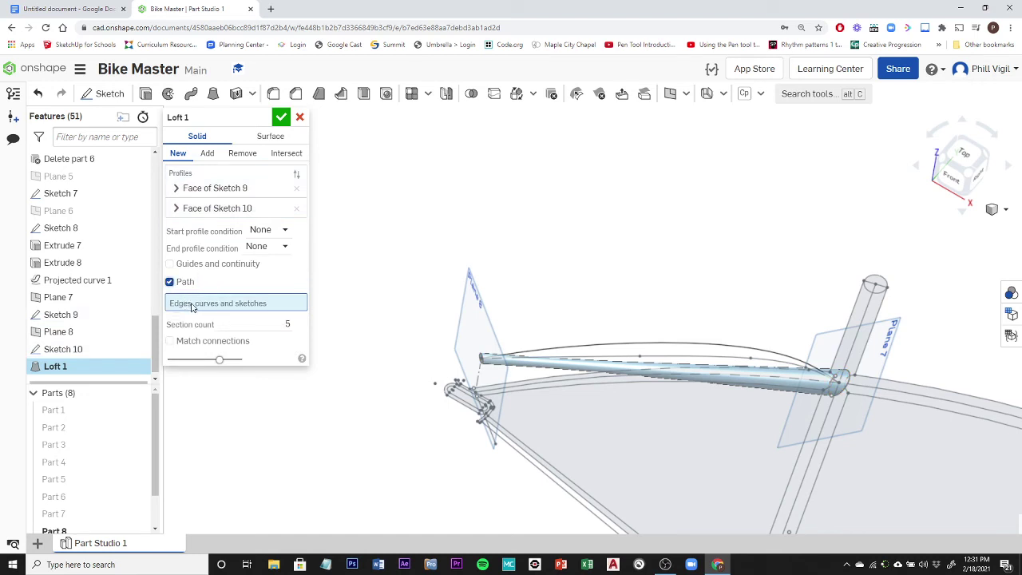
pyautogui.click(694, 348)
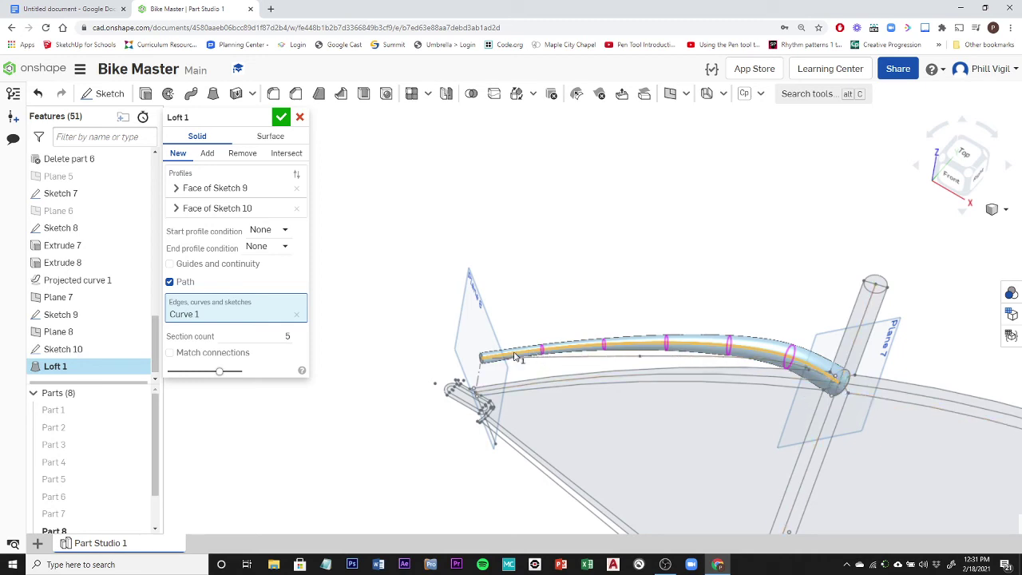
pyautogui.scroll(-3, 600, 412)
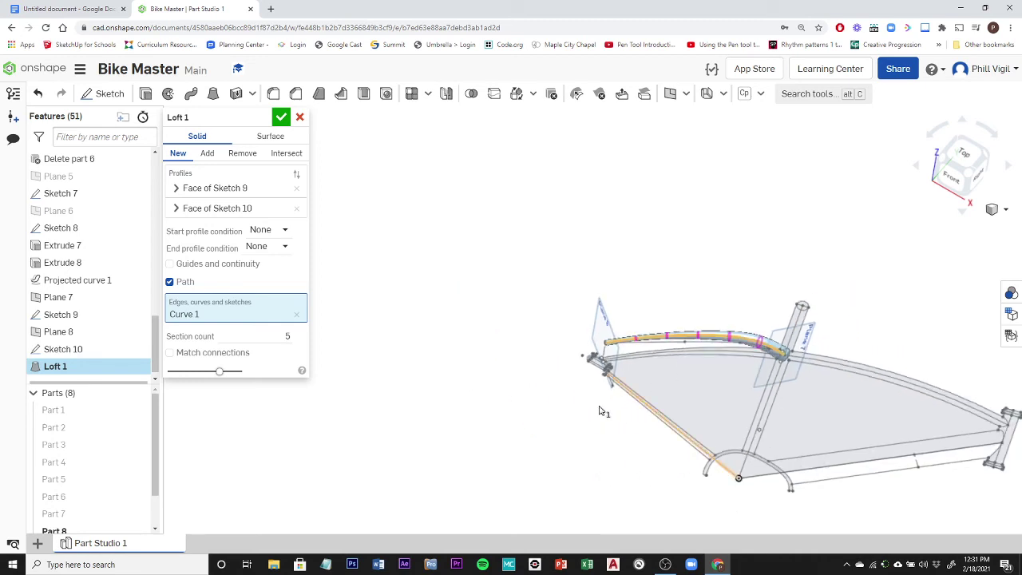
pyautogui.moveTo(555, 412)
pyautogui.mouseDown(button='right')
pyautogui.moveTo(650, 458)
pyautogui.moveTo(689, 463)
pyautogui.moveTo(675, 447)
pyautogui.moveTo(591, 439)
pyautogui.moveTo(530, 417)
pyautogui.moveTo(611, 424)
pyautogui.moveTo(671, 435)
pyautogui.moveTo(539, 424)
pyautogui.moveTo(524, 448)
pyautogui.moveTo(559, 460)
pyautogui.moveTo(566, 431)
pyautogui.moveTo(542, 436)
pyautogui.moveTo(567, 401)
pyautogui.moveTo(554, 402)
pyautogui.mouseUp(button='right')
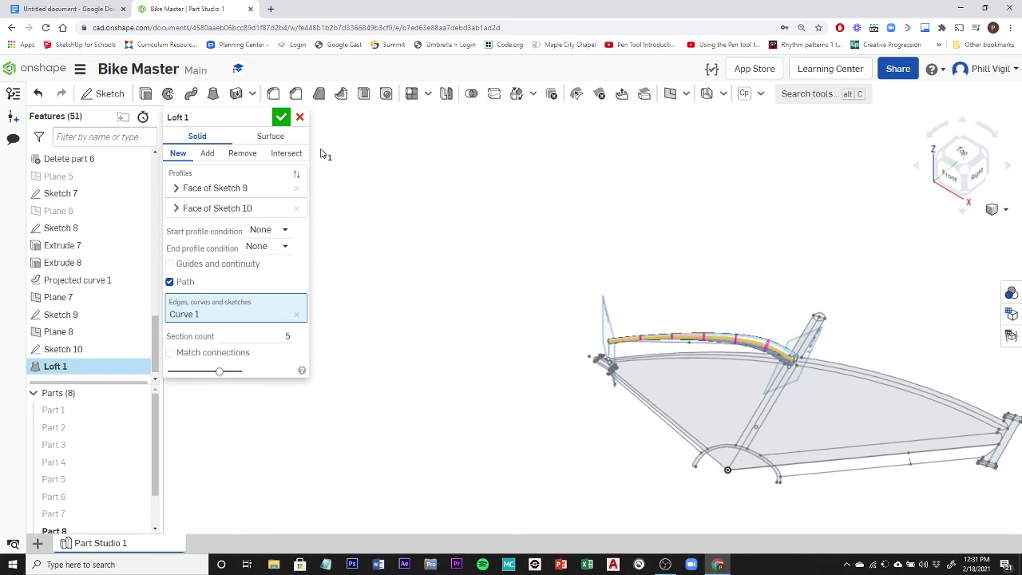
pyautogui.click(282, 117)
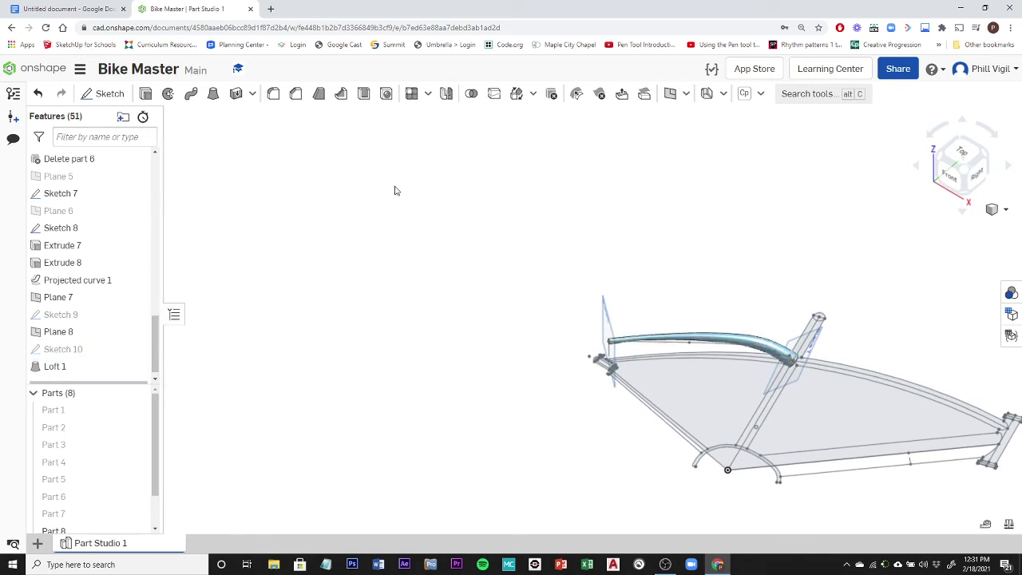
# Mirror the lofted stay, Part 8, across the face of Frame Sketch as an added part mirror merged with Part 8.
pyautogui.scroll(-3, 438, 194)
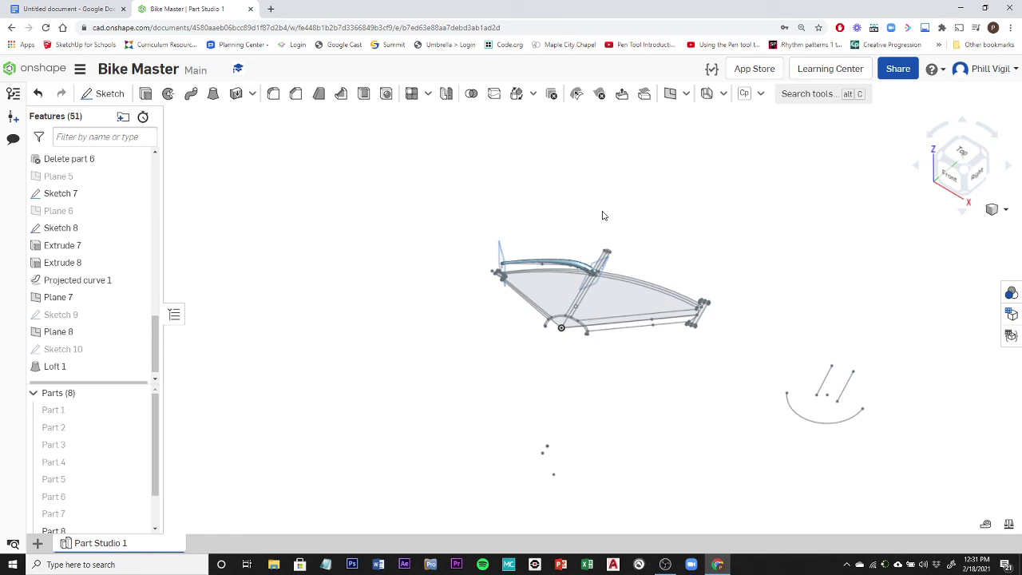
pyautogui.moveTo(603, 215); pyautogui.dragTo(517, 260, button='right')
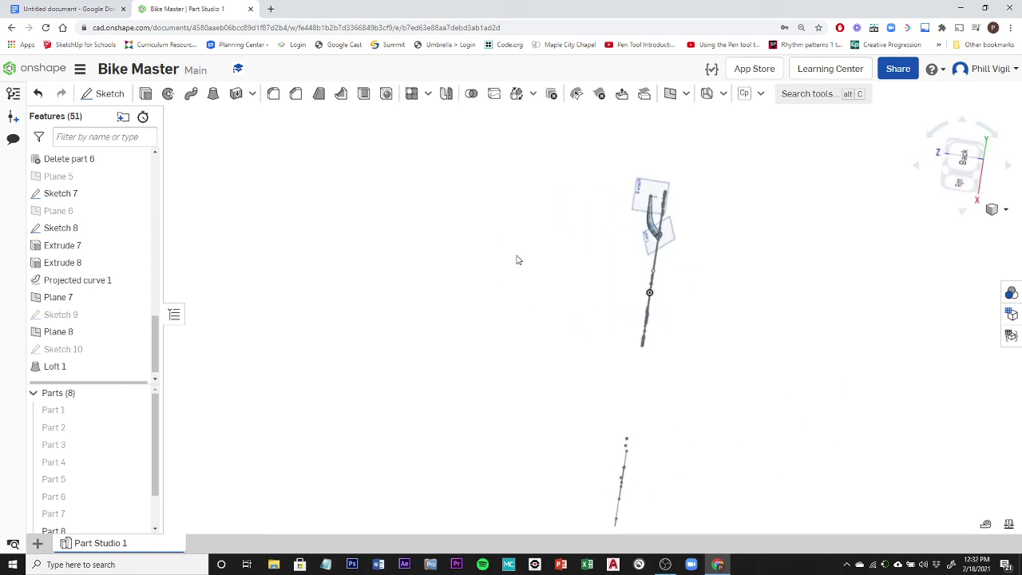
pyautogui.moveTo(517, 260); pyautogui.dragTo(516, 254, button='right')
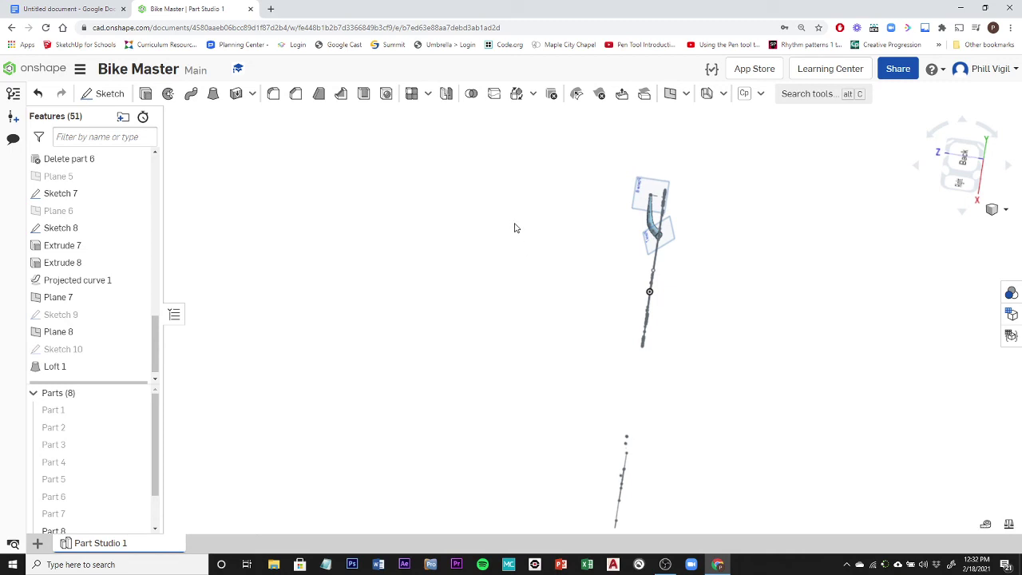
pyautogui.click(446, 95)
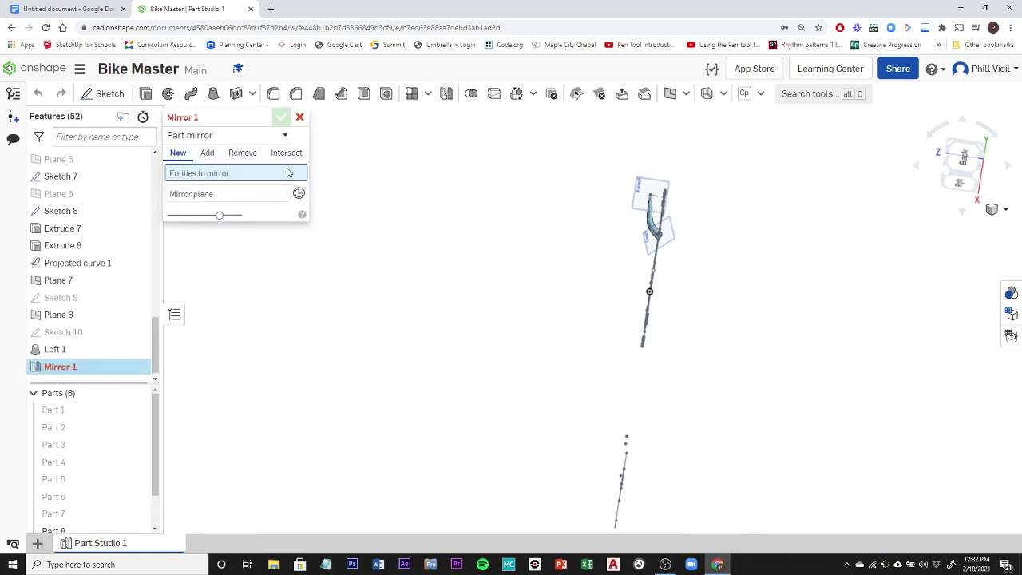
pyautogui.scroll(3, 677, 241)
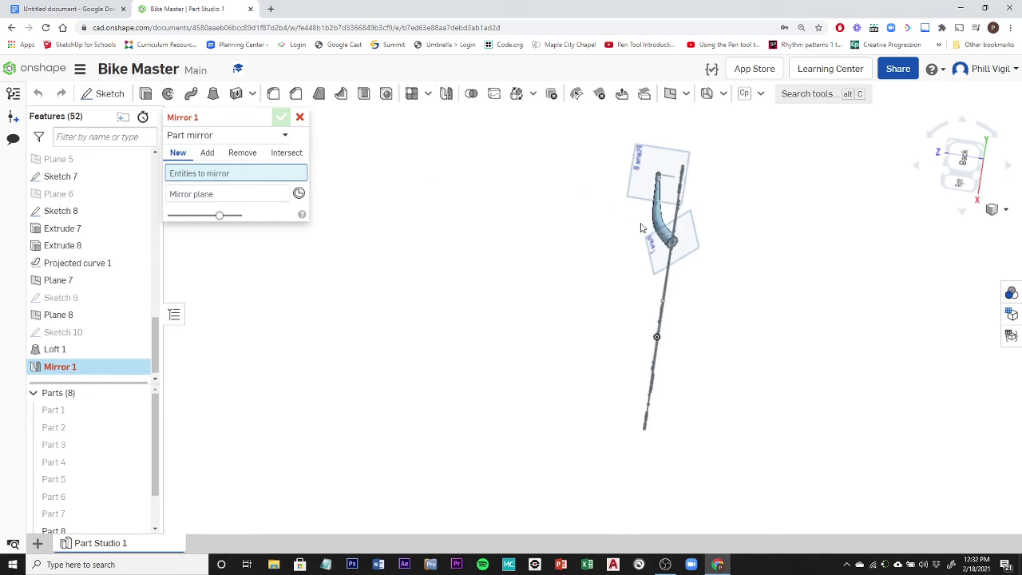
pyautogui.click(667, 214)
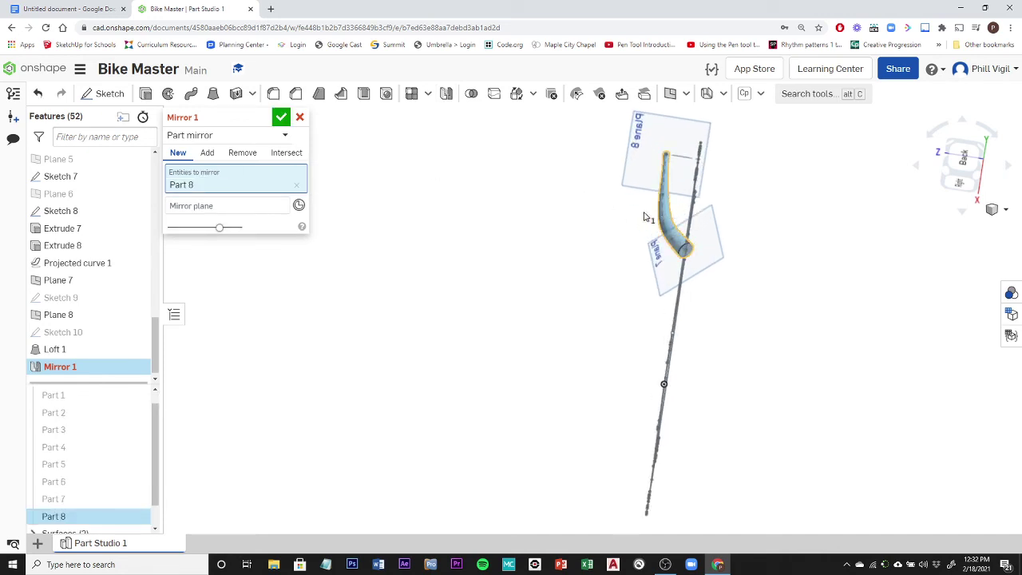
pyautogui.click(194, 207)
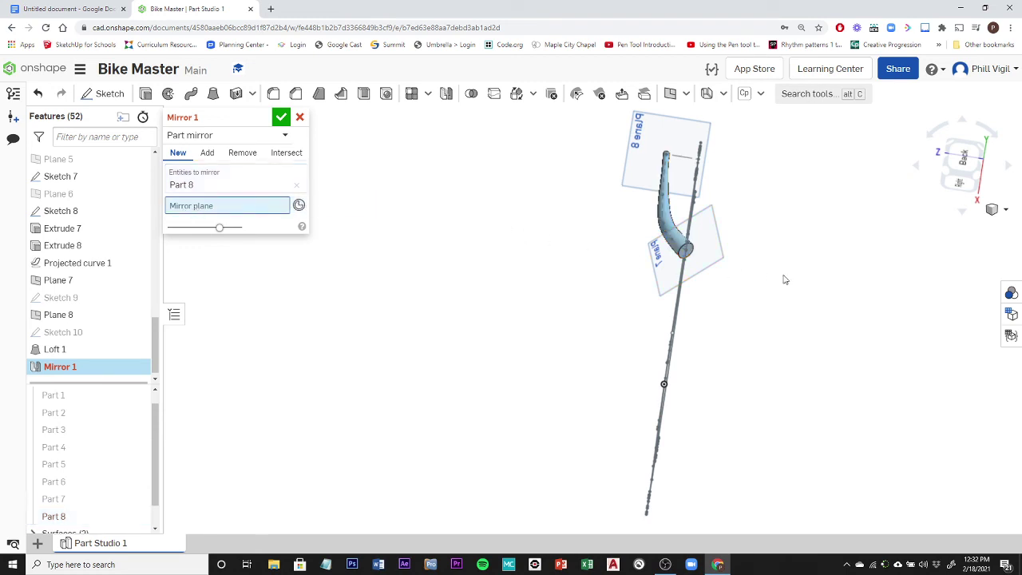
pyautogui.press('Up')
pyautogui.press('Up')
pyautogui.press('Up')
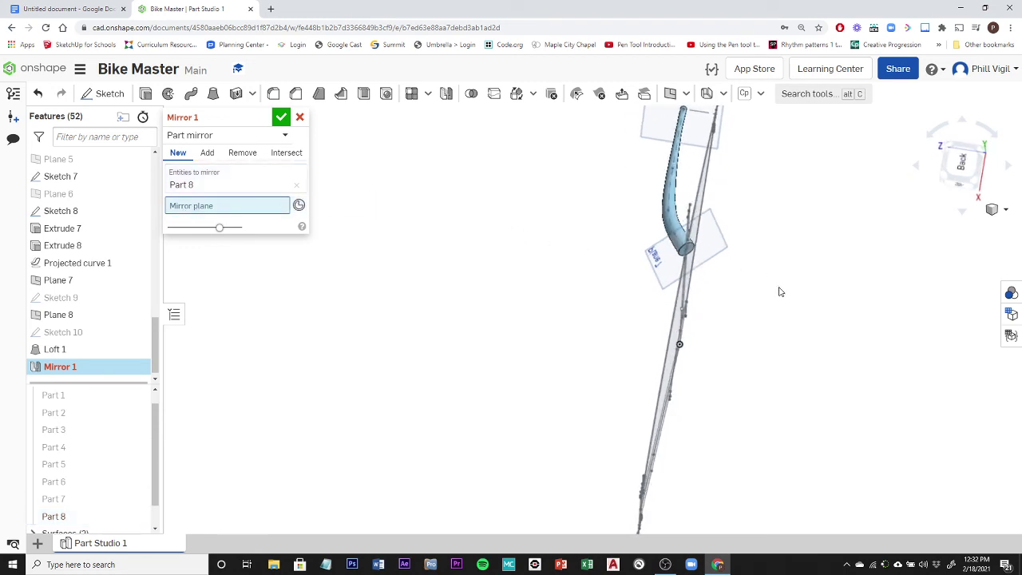
pyautogui.click(698, 198)
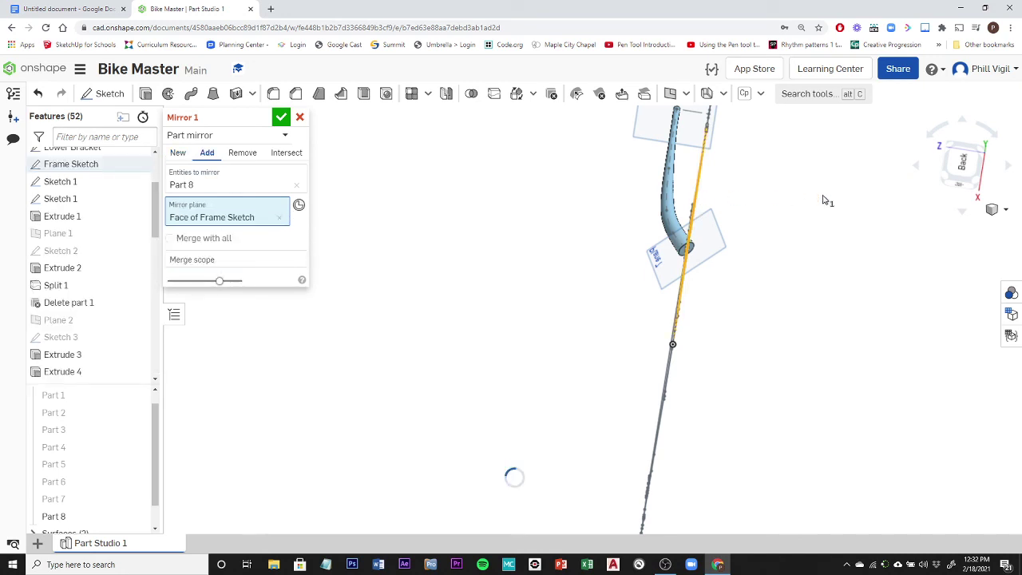
pyautogui.scroll(-3, 799, 200)
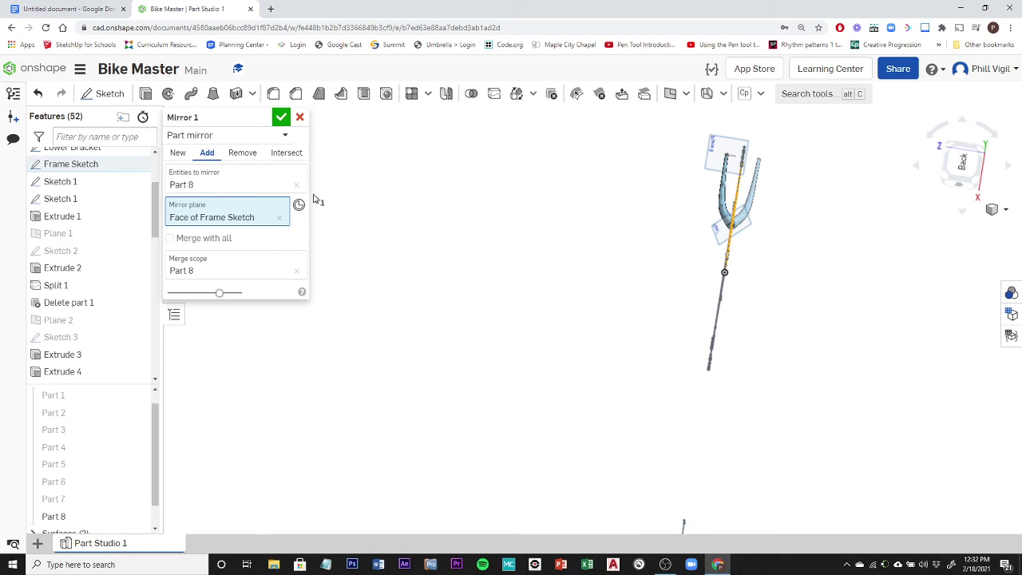
pyautogui.click(281, 117)
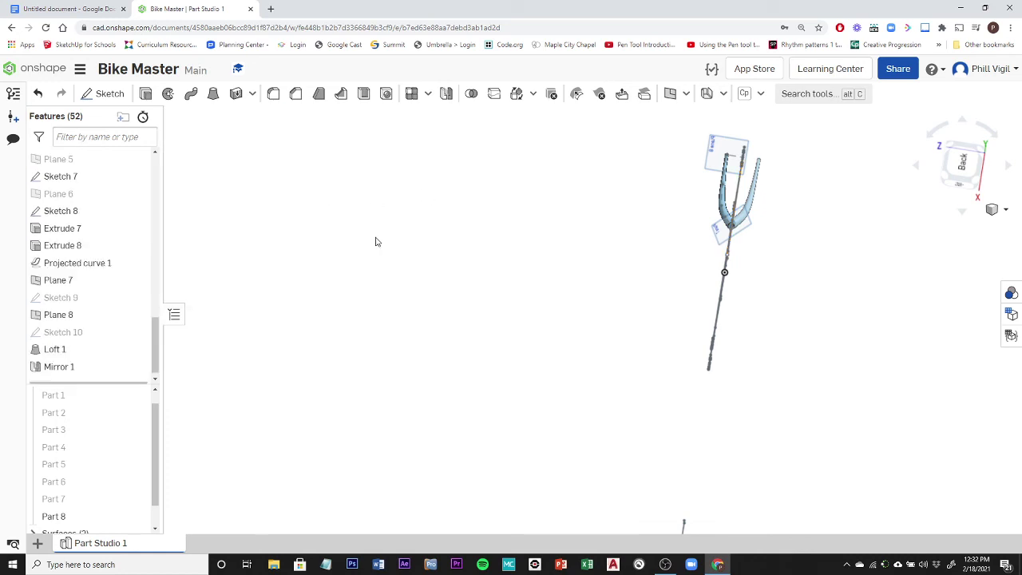
# Hide the two construction planes used for the loft profiles, Plane 7 and Plane 8.
pyautogui.scroll(-3, 385, 241)
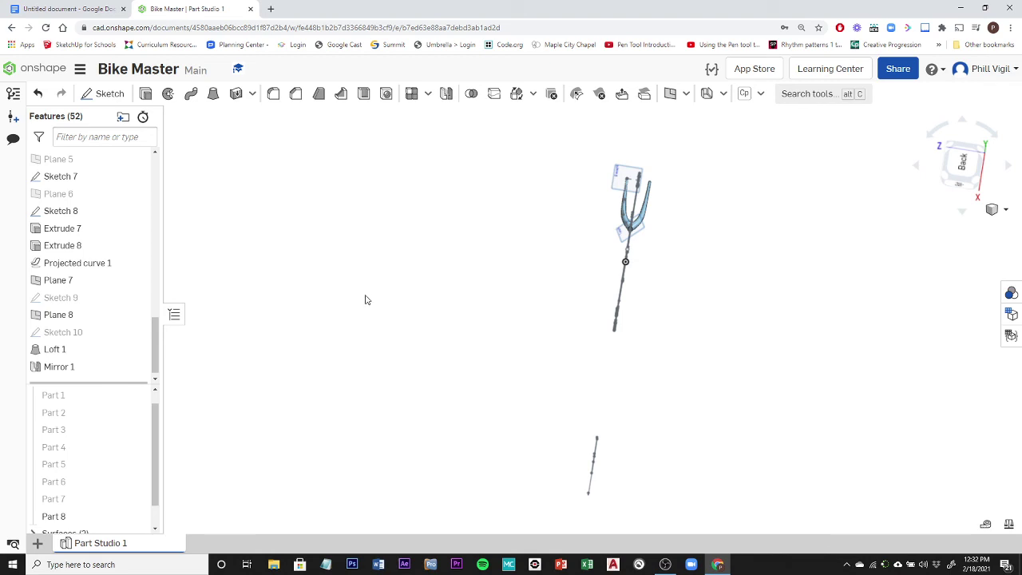
pyautogui.moveTo(365, 299); pyautogui.dragTo(431, 298, button='right')
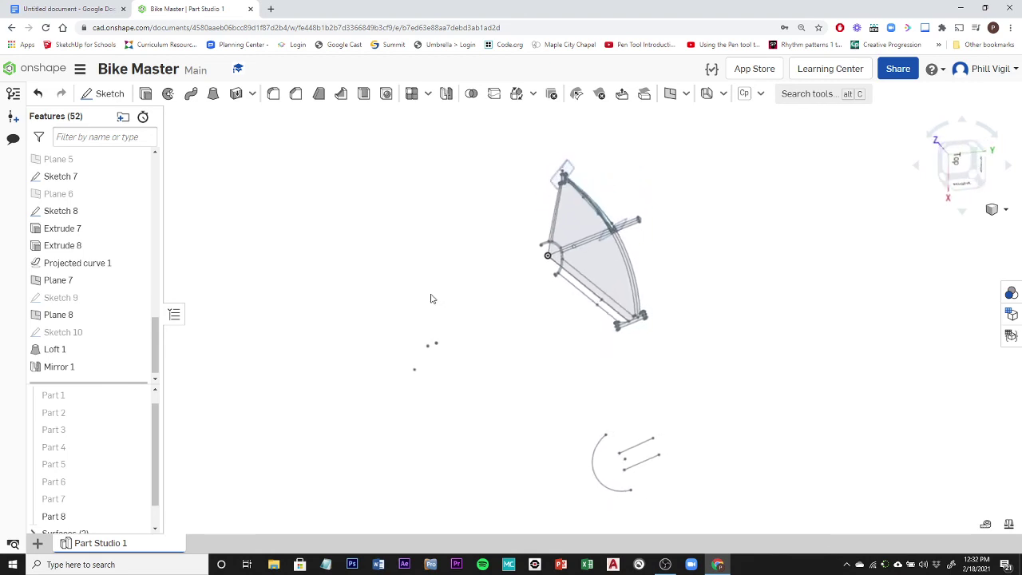
pyautogui.click(137, 281)
pyautogui.click(137, 316)
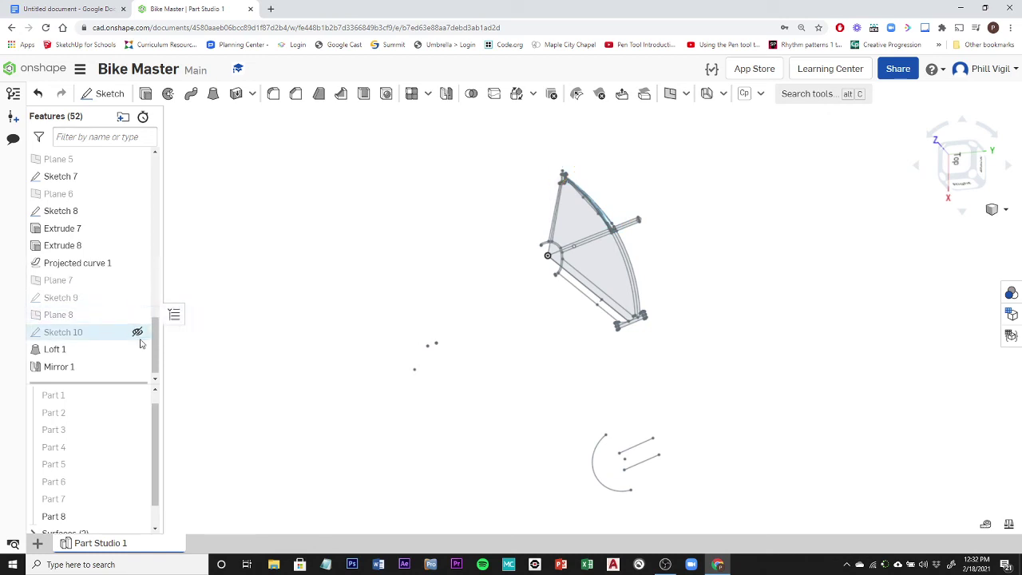
# Show the hidden frame parts, Part 1 through Part 7, together with the mirrored stays.
pyautogui.scroll(3, 155, 324)
pyautogui.moveTo(155, 322); pyautogui.dragTo(152, 226)
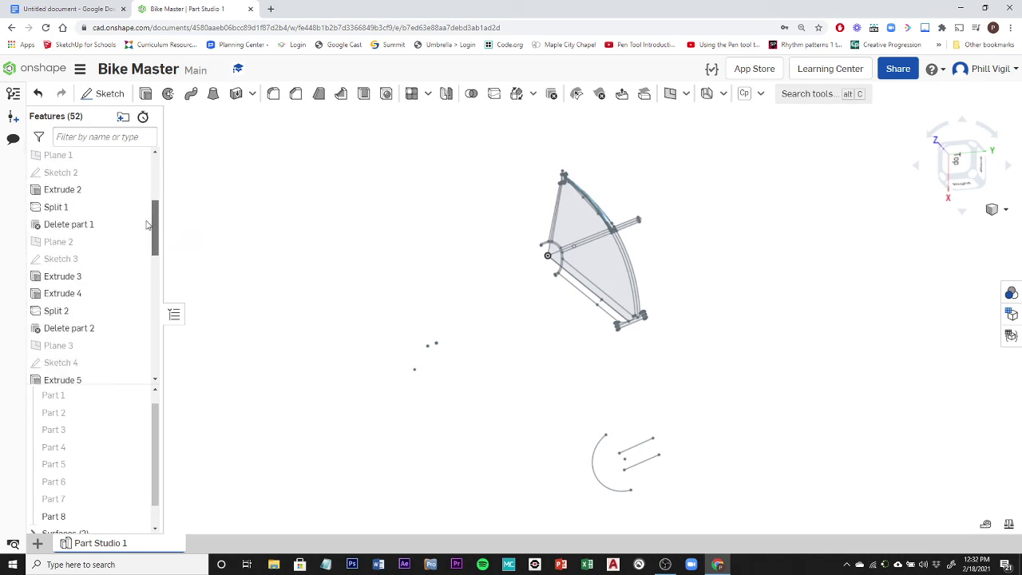
pyautogui.click(136, 397)
pyautogui.click(137, 412)
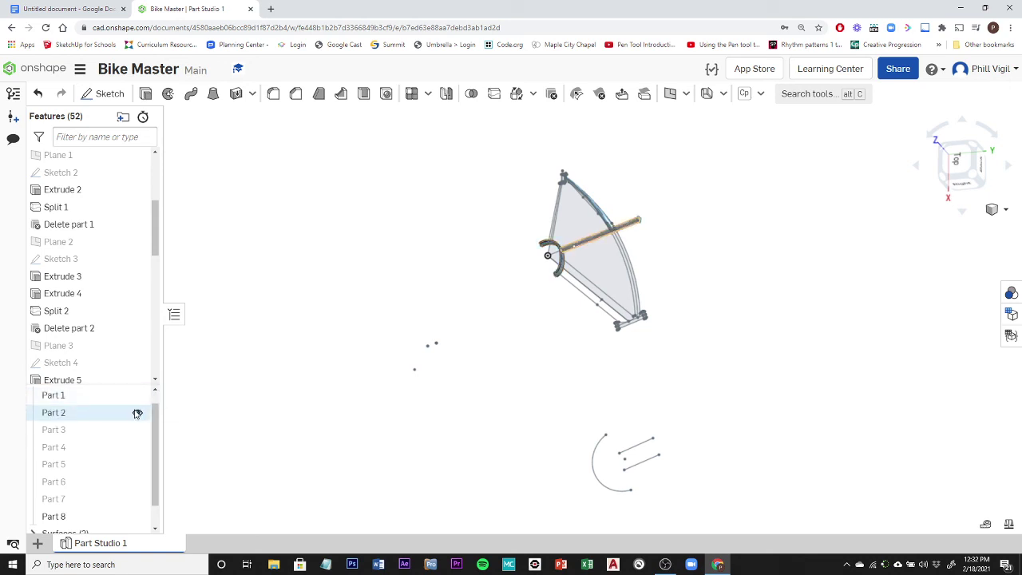
pyautogui.click(137, 430)
pyautogui.click(137, 447)
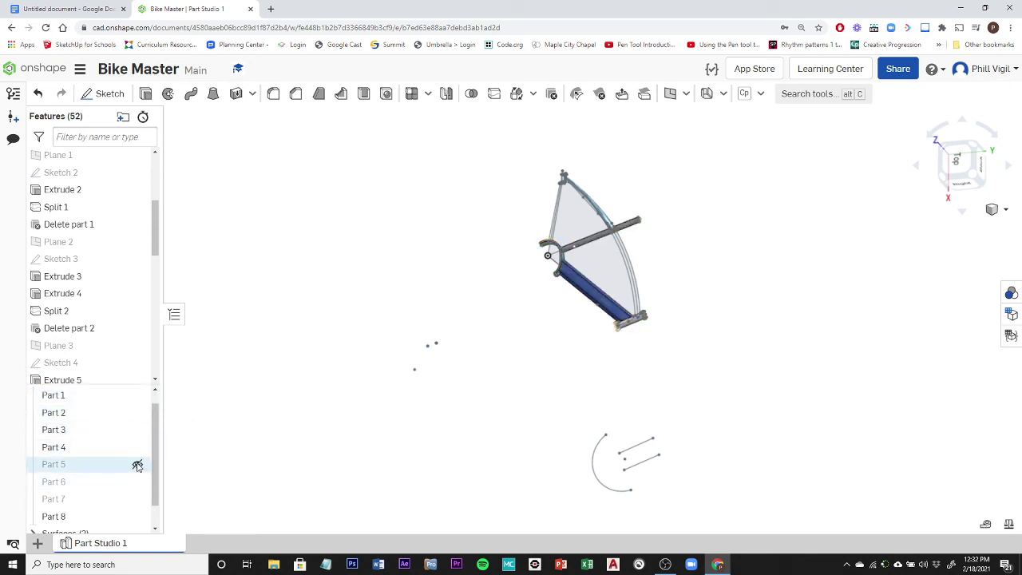
pyautogui.click(138, 463)
pyautogui.click(137, 482)
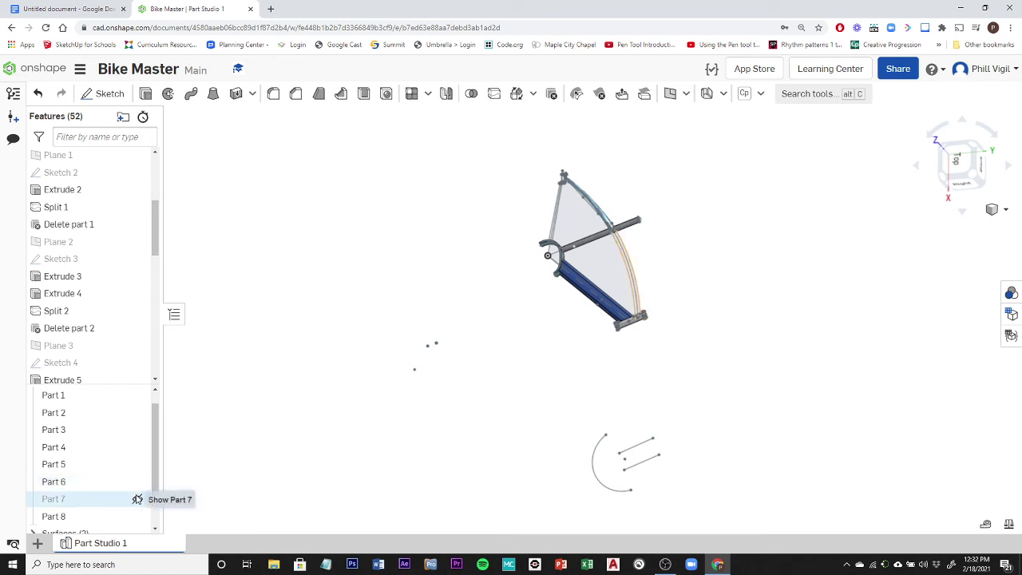
pyautogui.click(138, 498)
pyautogui.scroll(-2, 148, 483)
pyautogui.click(137, 490)
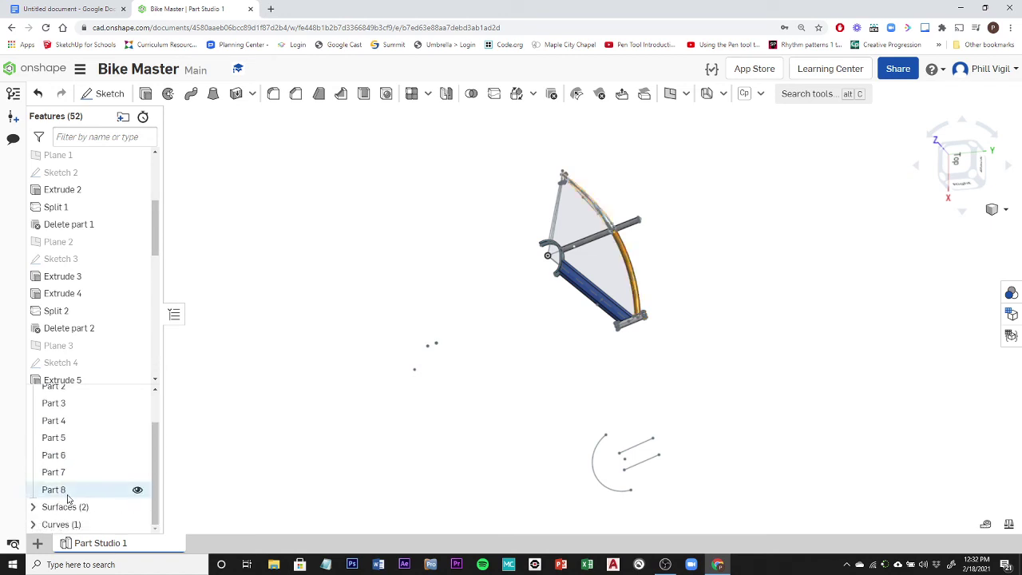
# Hide Sketch 8 and Sketch 7, leaving the frame parts shown.
pyautogui.scroll(3, 600, 176)
pyautogui.scroll(3, 601, 176)
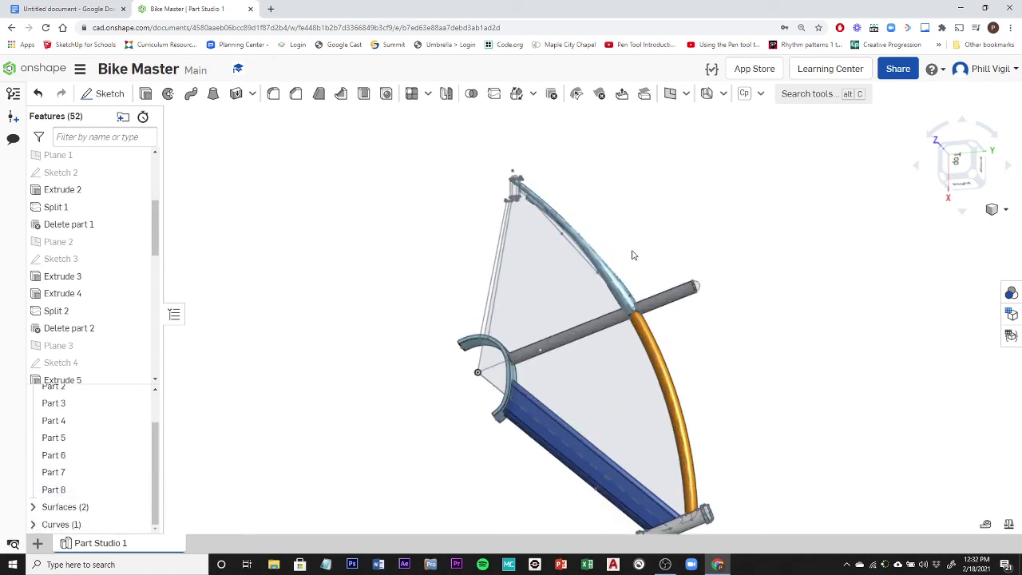
pyautogui.moveTo(706, 378); pyautogui.dragTo(755, 364, button='right')
pyautogui.click(968, 158)
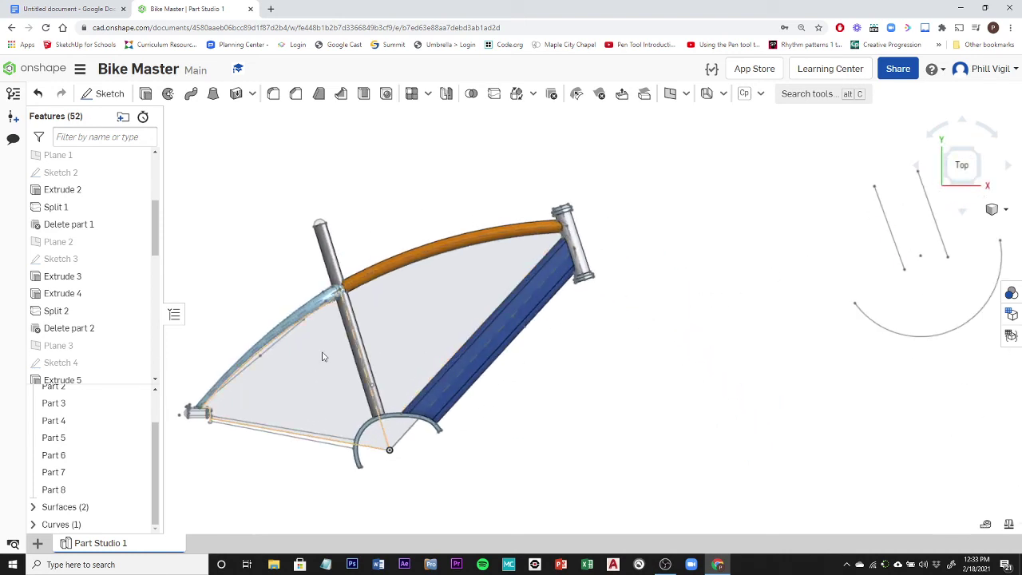
pyautogui.scroll(-2, 322, 356)
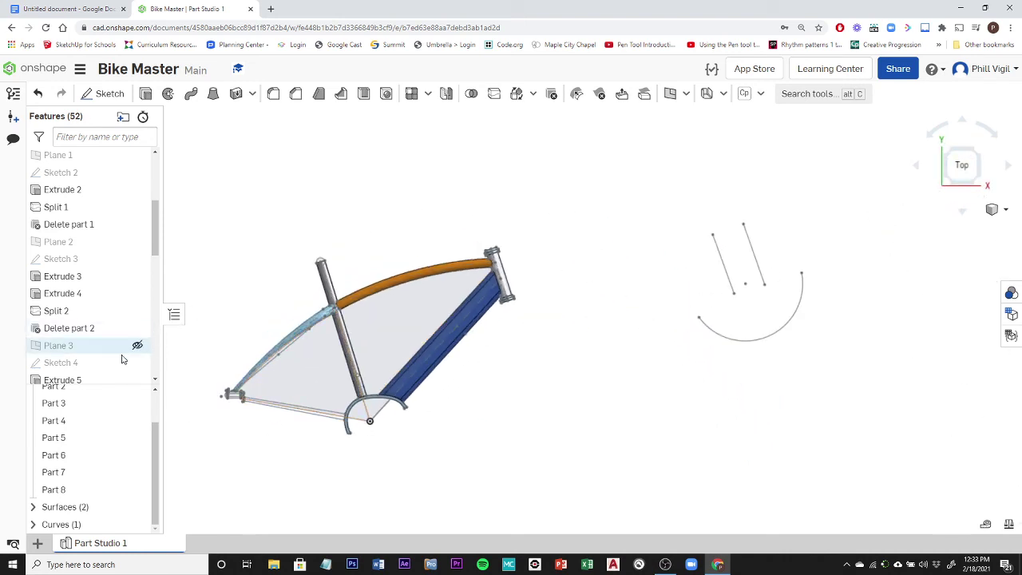
pyautogui.moveTo(155, 246); pyautogui.dragTo(155, 365)
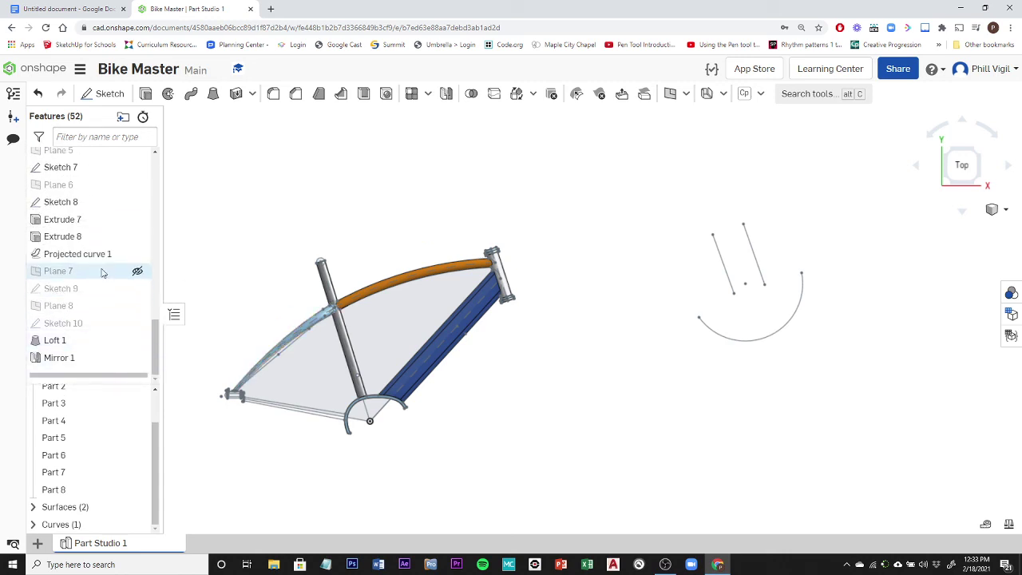
pyautogui.click(138, 202)
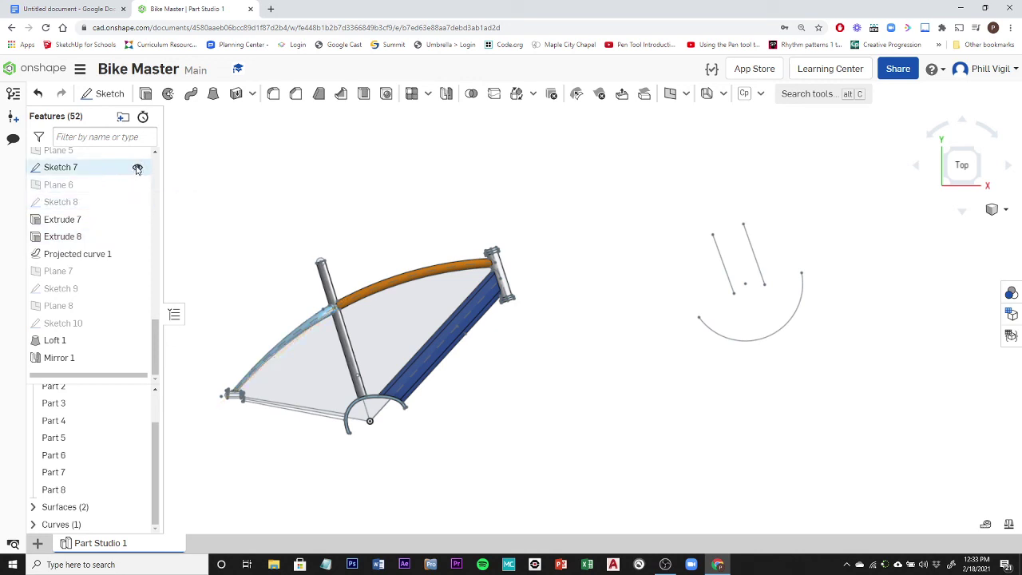
pyautogui.click(138, 168)
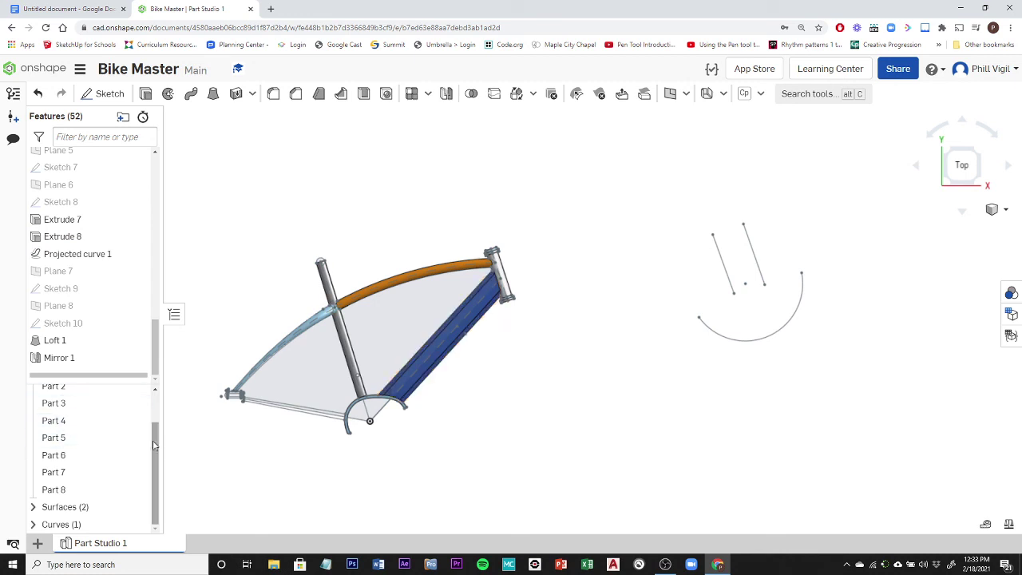
# Examine the mirrored rear stays from the side and at an angle, especially where they meet the seat tube and top tube.
pyautogui.moveTo(155, 354); pyautogui.dragTo(153, 322)
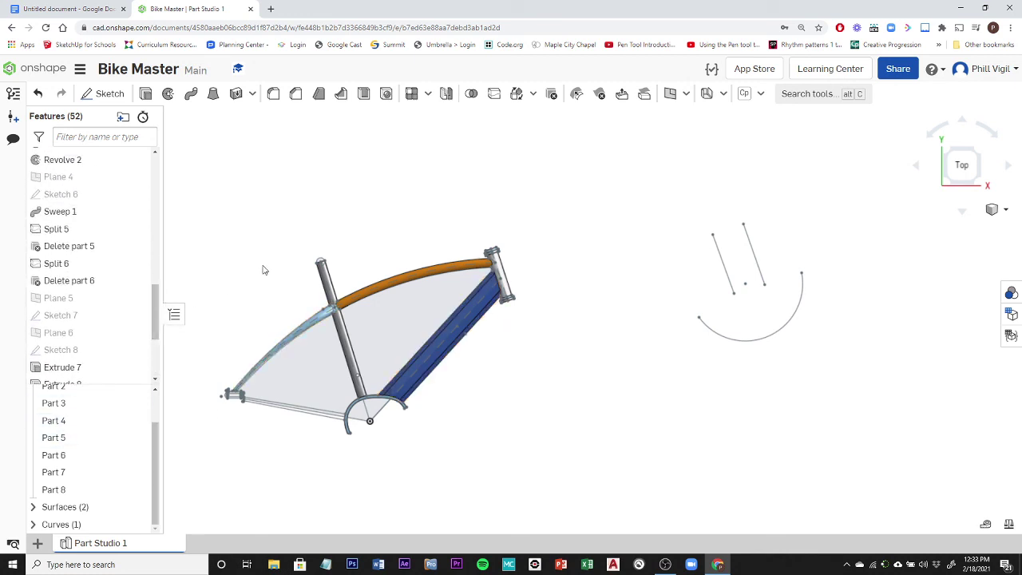
pyautogui.moveTo(410, 314)
pyautogui.mouseDown(button='middle')
pyautogui.moveTo(527, 296)
pyautogui.moveTo(610, 307)
pyautogui.mouseUp(button='middle')
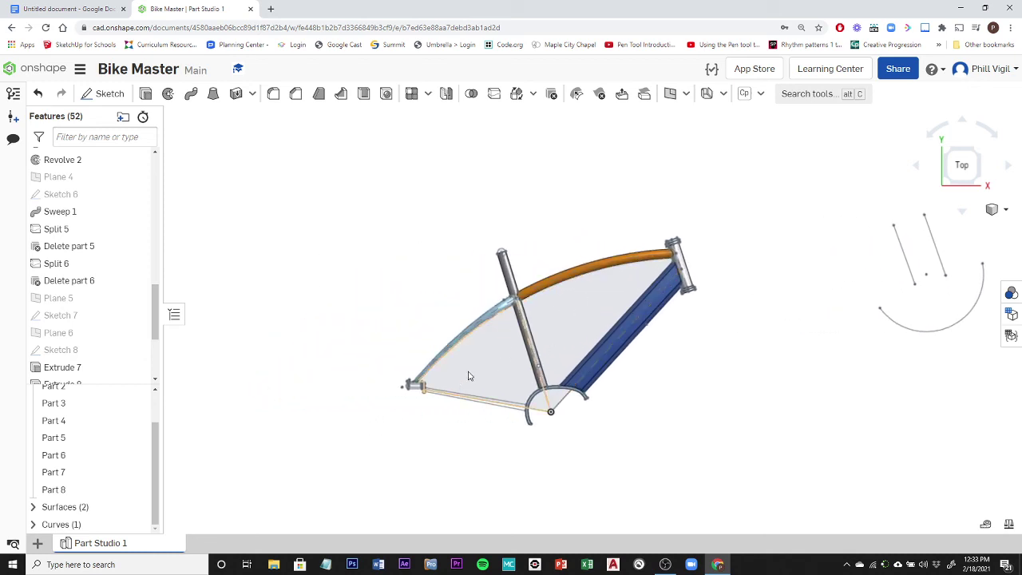
pyautogui.scroll(3, 484, 361)
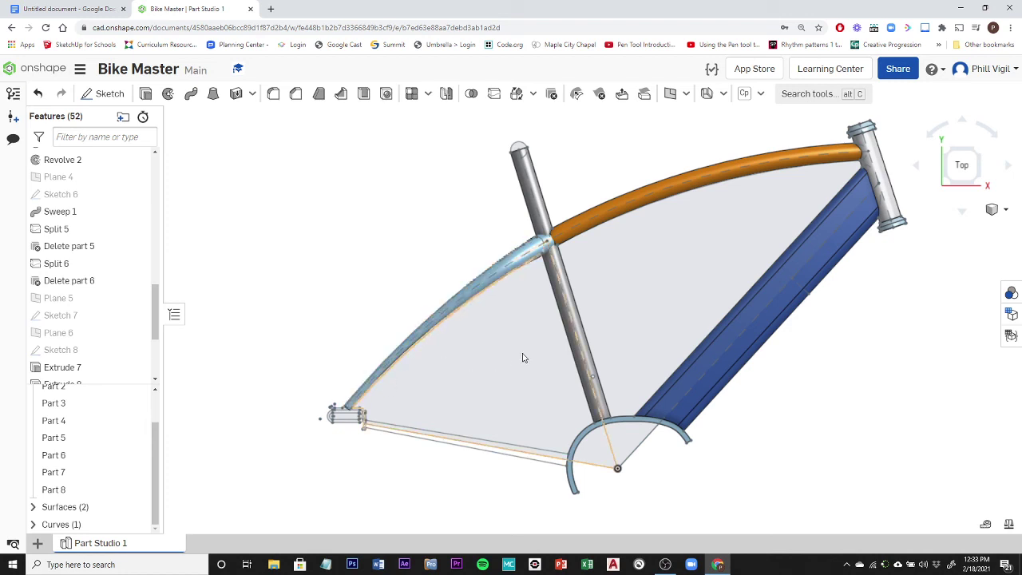
pyautogui.scroll(-2, 522, 344)
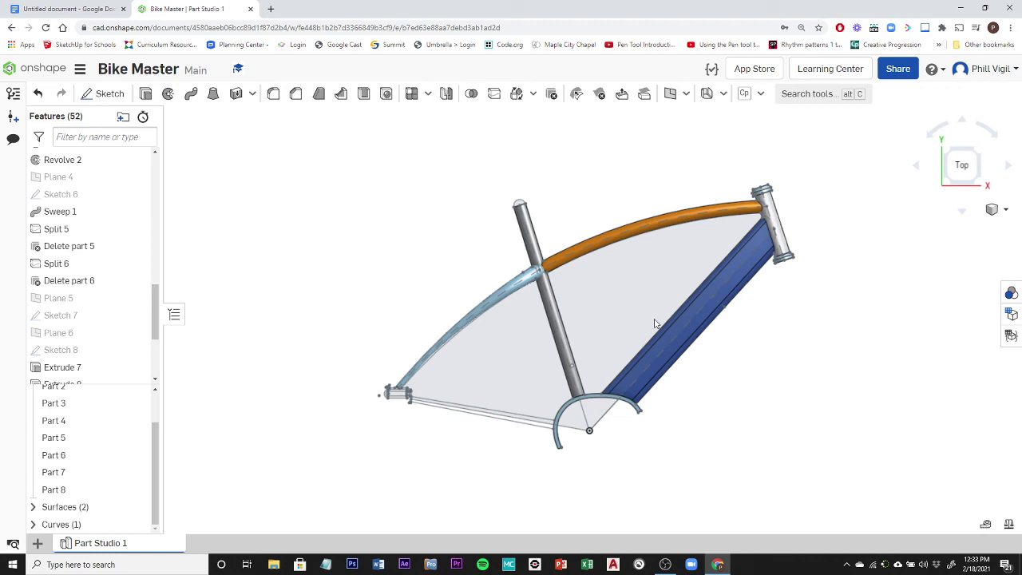
pyautogui.scroll(4, 518, 278)
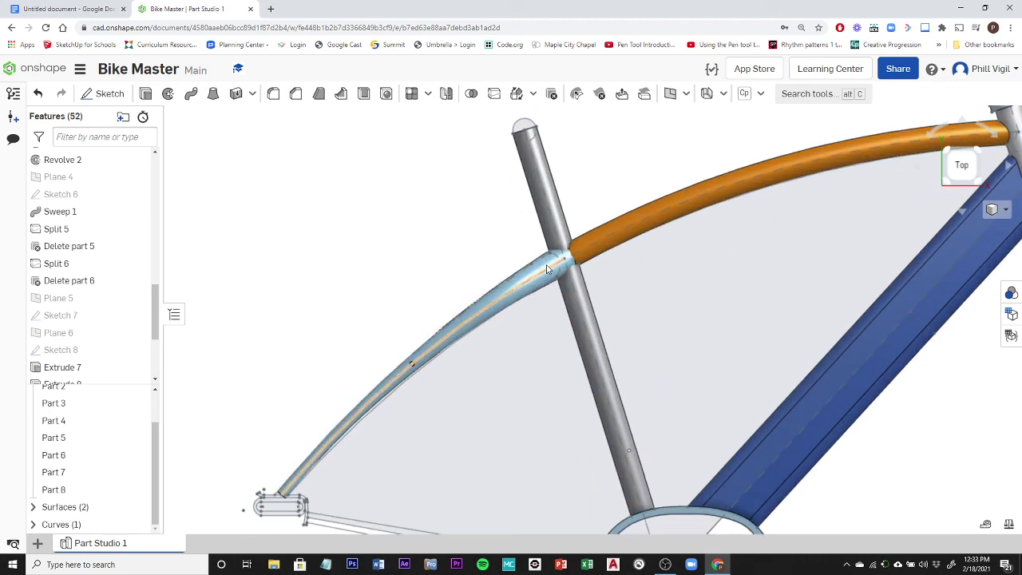
pyautogui.scroll(3, 545, 269)
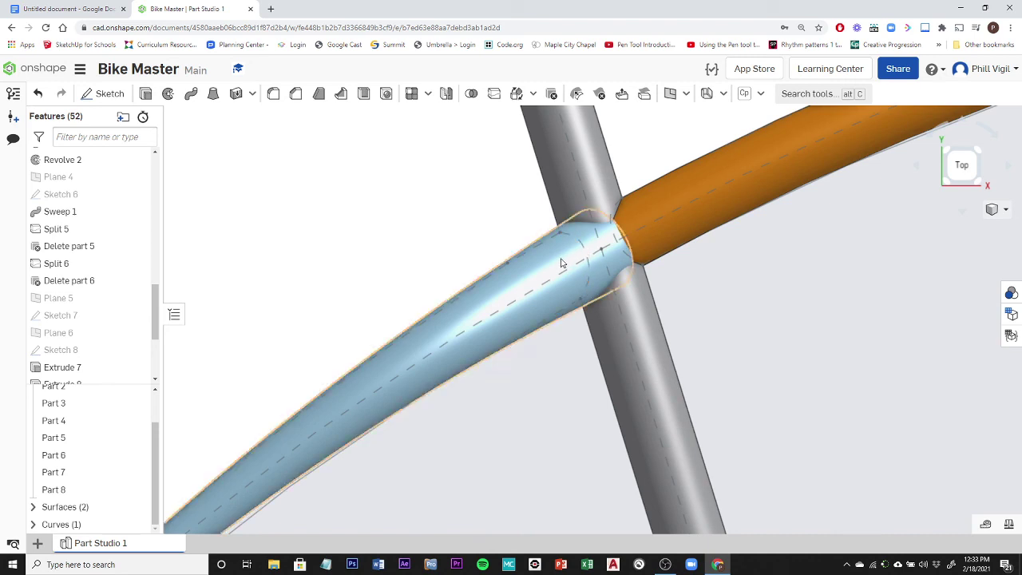
pyautogui.scroll(-5, 548, 276)
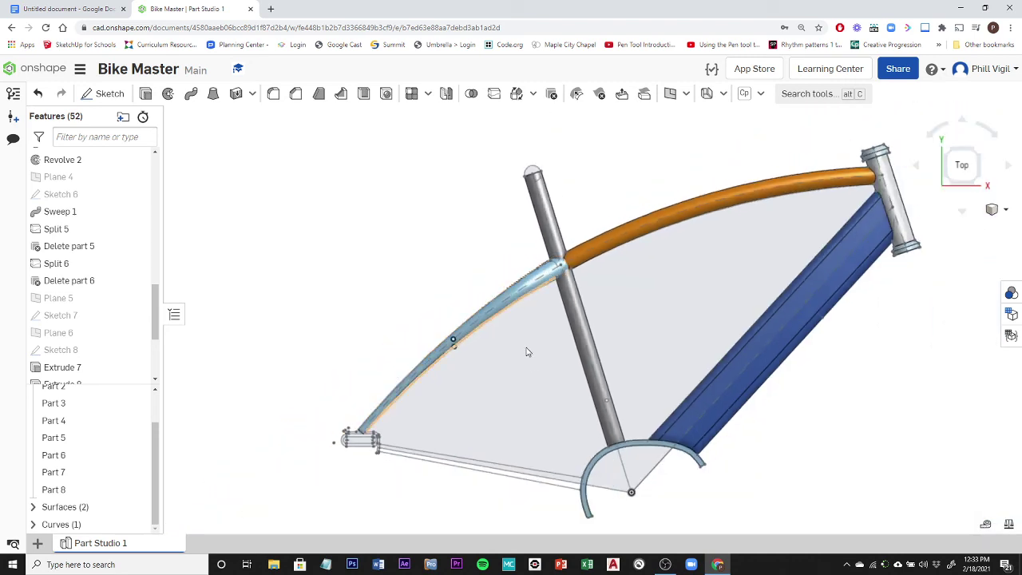
pyautogui.moveTo(531, 375); pyautogui.dragTo(584, 376, button='right')
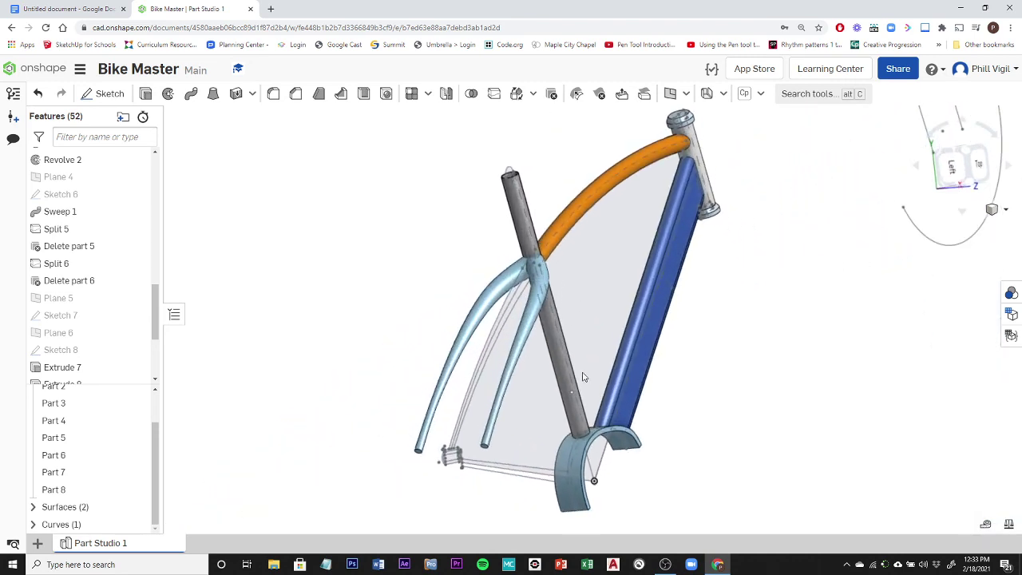
# Split the mirrored rear stays, Part 8, with the seat tube's cylindrical face from Extrude 2, keeping the tool.
pyautogui.click(64, 494)
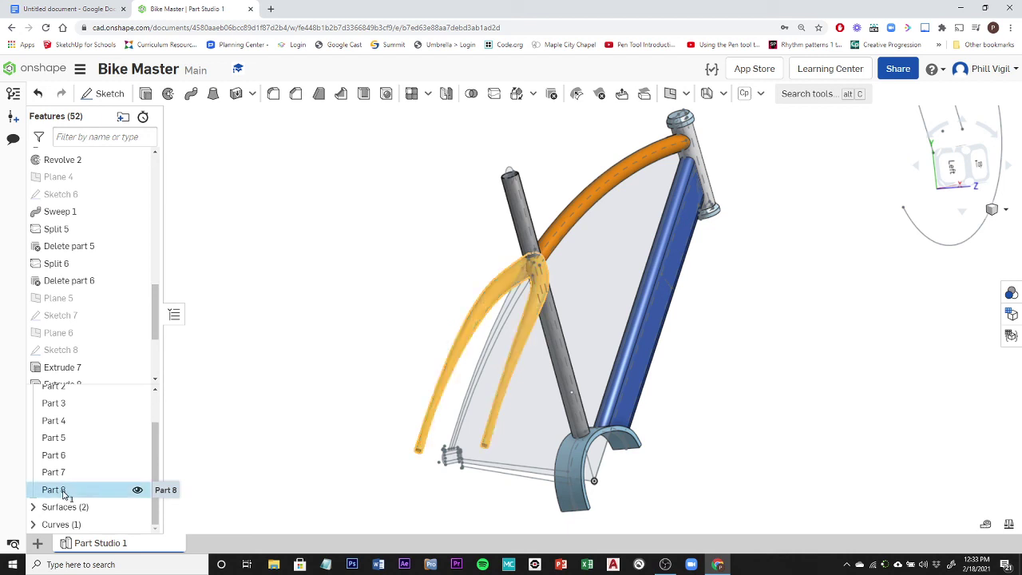
pyautogui.click(257, 291)
pyautogui.click(494, 94)
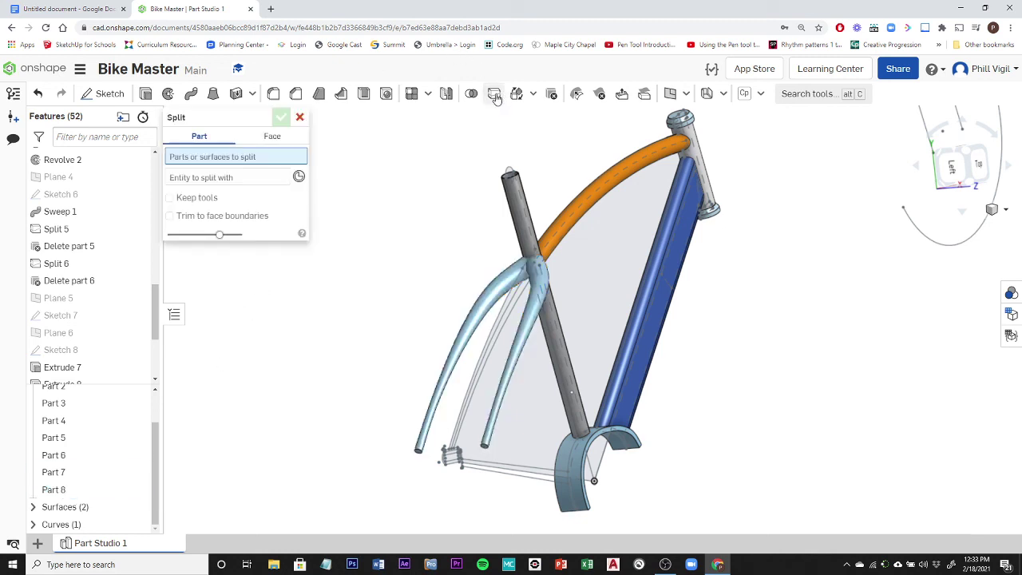
pyautogui.click(482, 313)
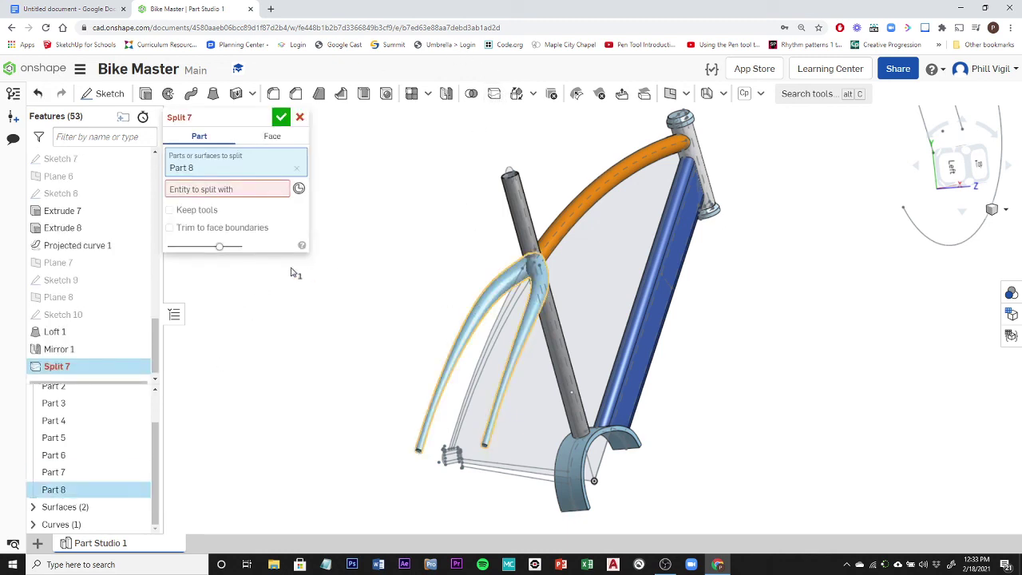
pyautogui.click(205, 195)
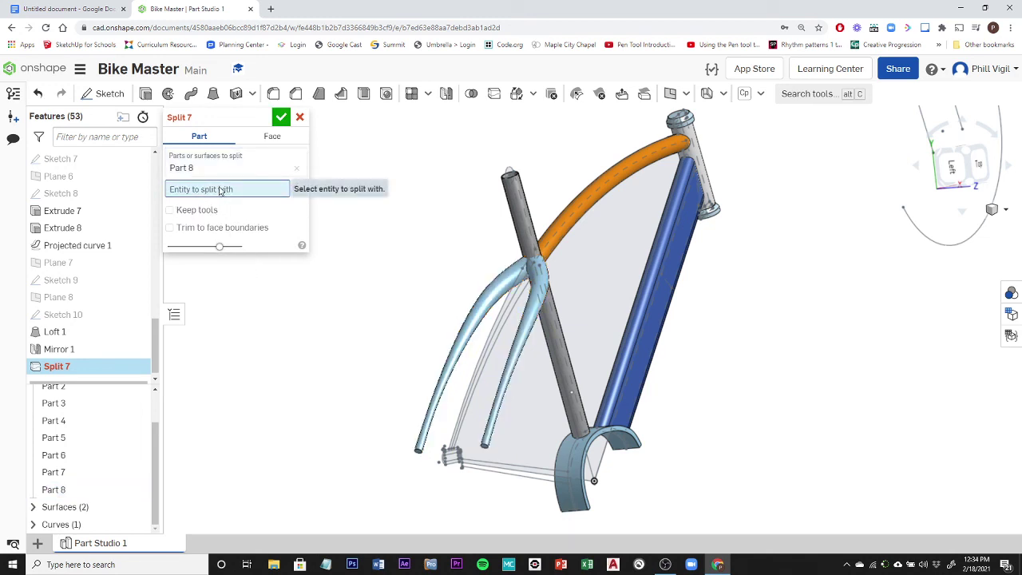
pyautogui.click(528, 222)
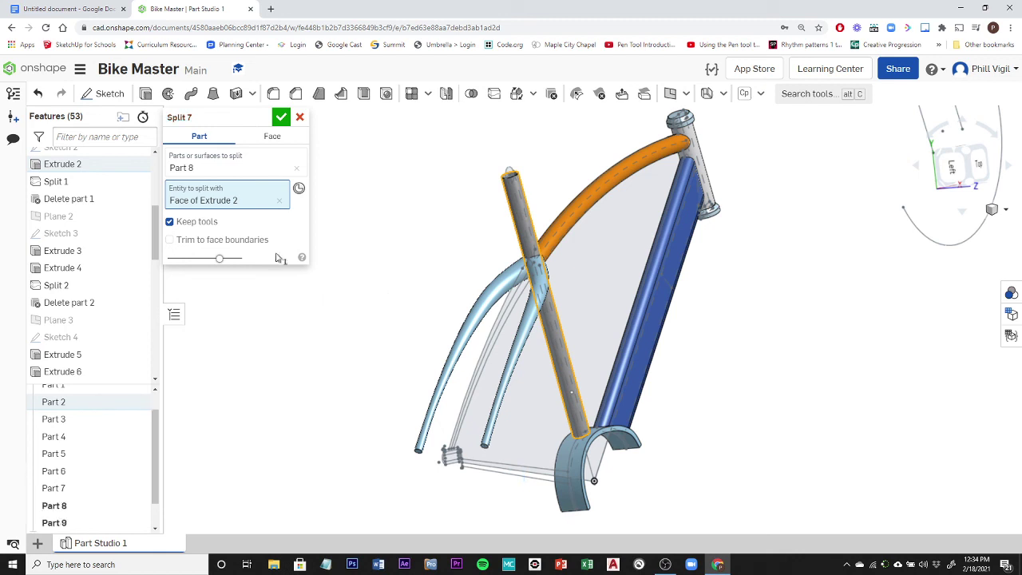
pyautogui.click(280, 117)
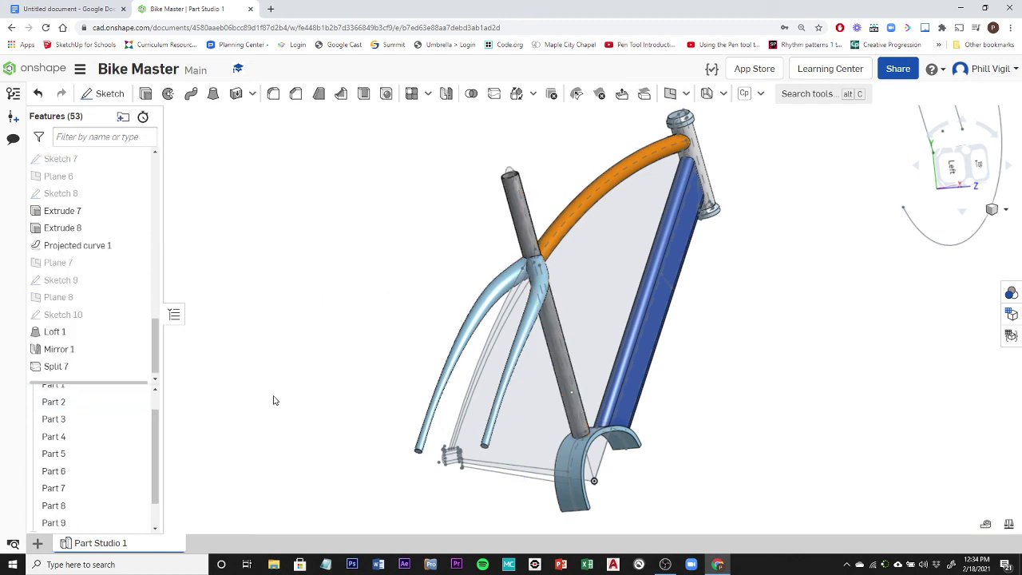
# Delete Part 9, the leftover piece of the stays where they overlap the seat tube.
pyautogui.hotkey('shift', '5')
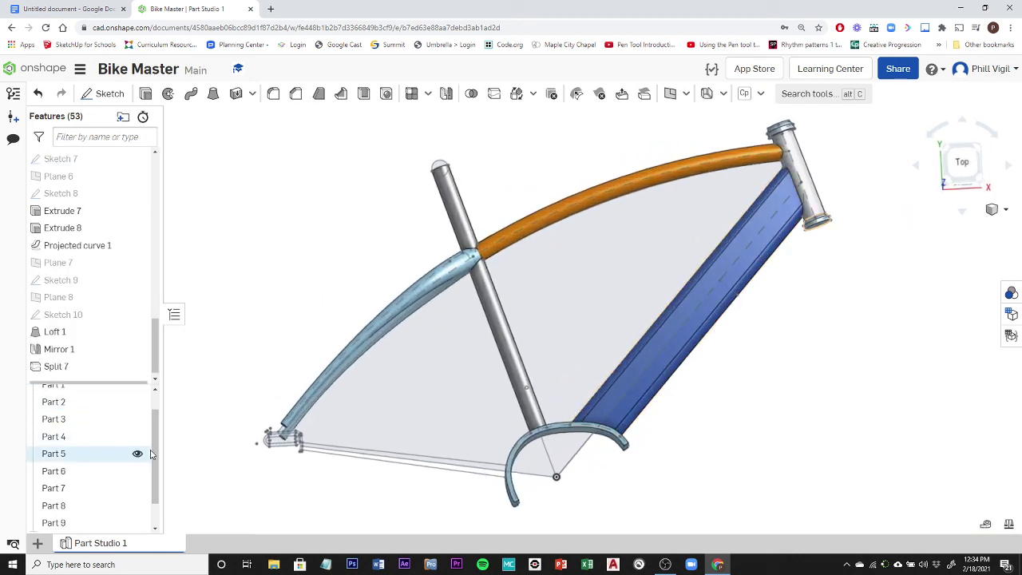
pyautogui.scroll(-2, 153, 495)
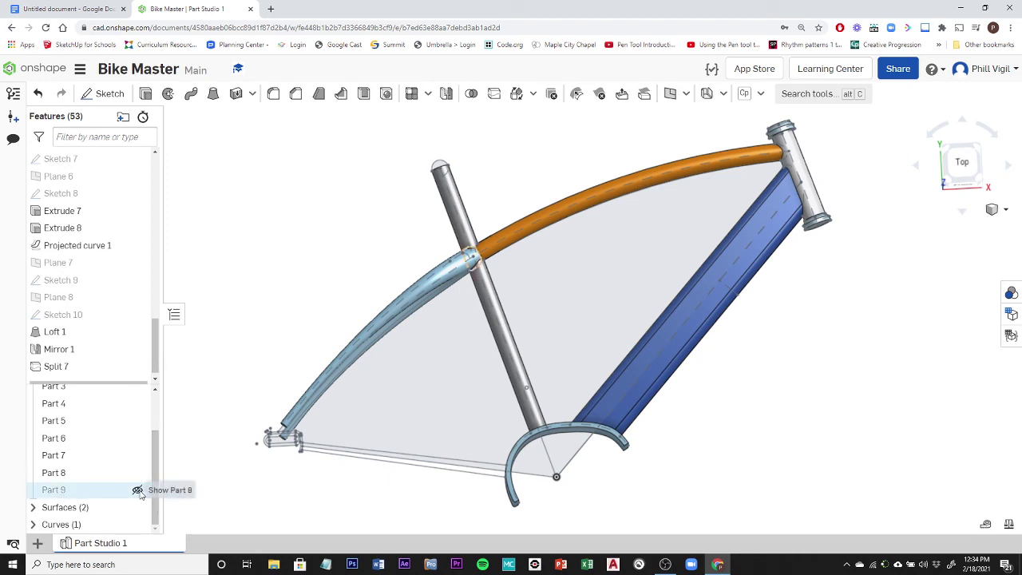
pyautogui.rightClick(68, 493)
pyautogui.click(90, 485)
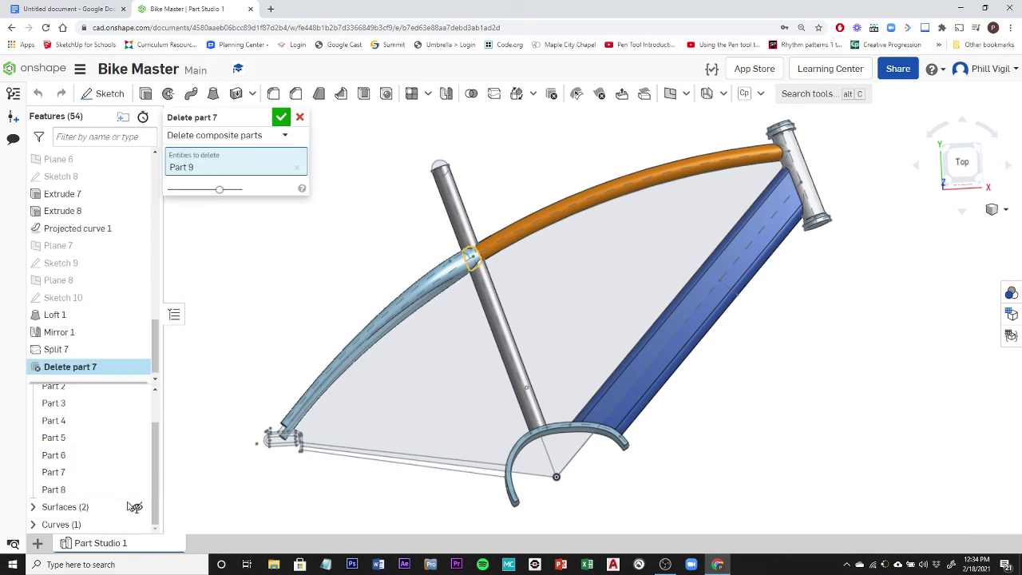
pyautogui.click(281, 119)
pyautogui.scroll(5, 520, 269)
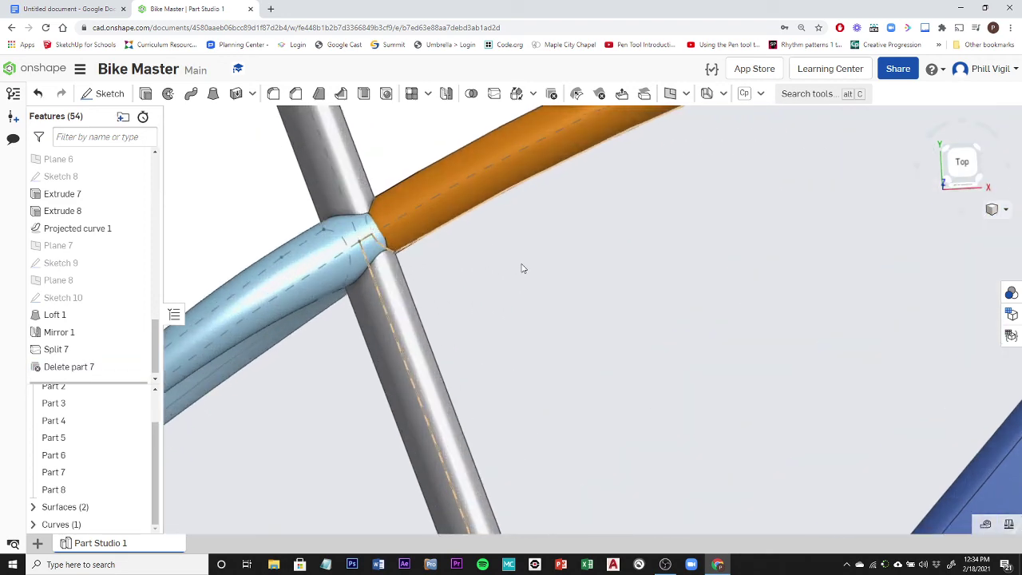
pyautogui.moveTo(501, 271); pyautogui.dragTo(424, 267, button='right')
pyautogui.scroll(-10, 424, 266)
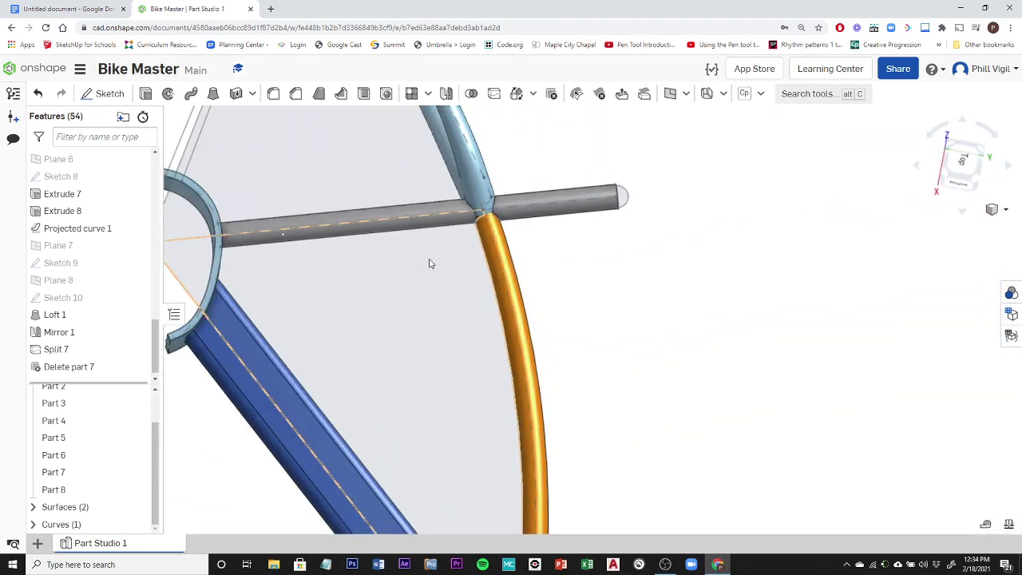
pyautogui.moveTo(337, 367); pyautogui.dragTo(716, 381, button='right')
pyautogui.click(665, 564)
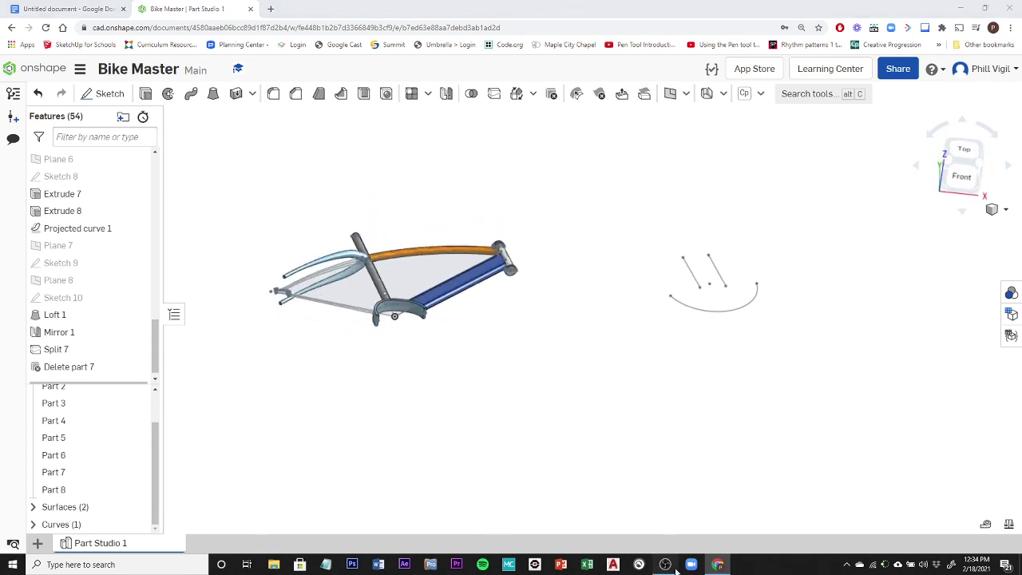